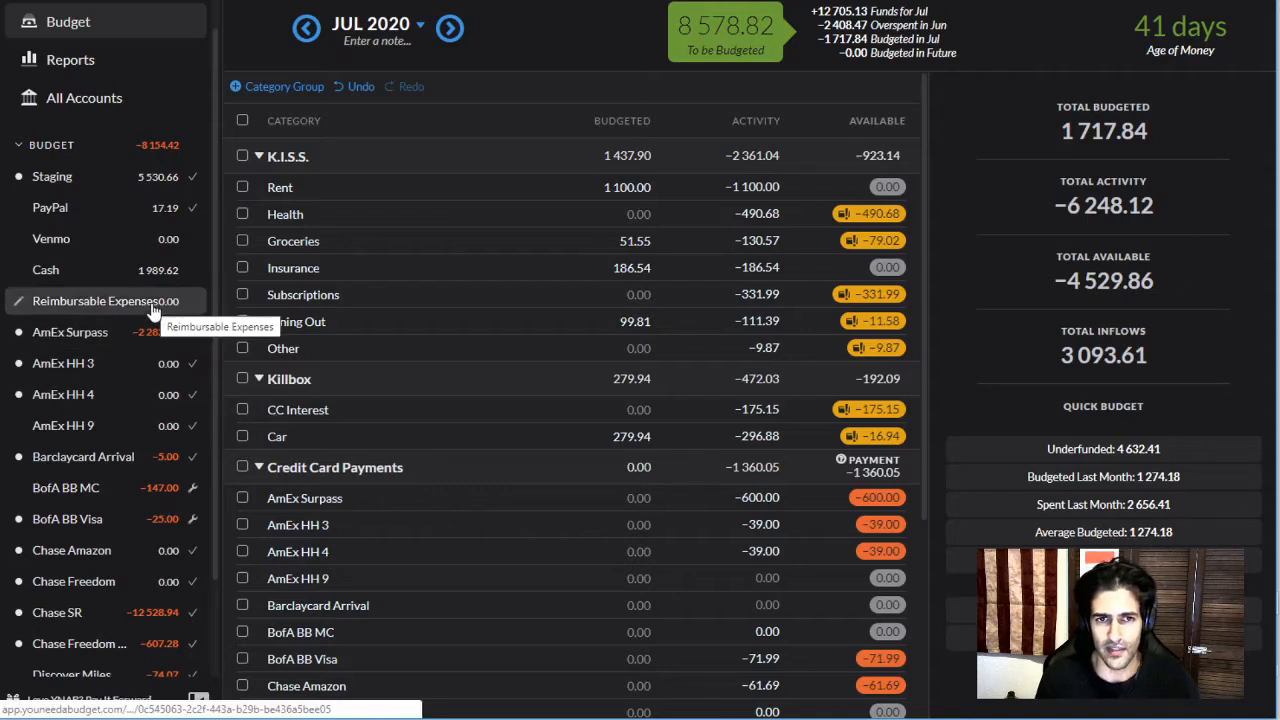
# Switch the budget to August 2020, review its categories, and open the US Bank Cash+ account register
pyautogui.scroll(-1, 140, 400)
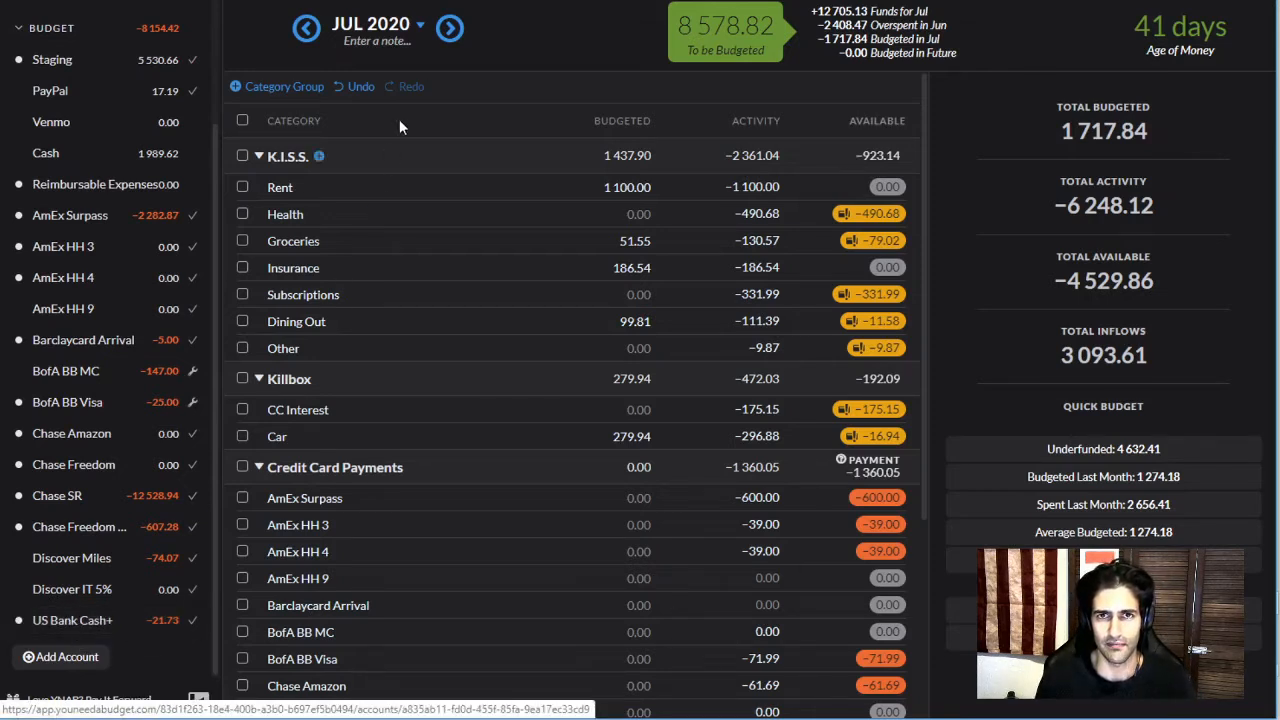
pyautogui.click(450, 27)
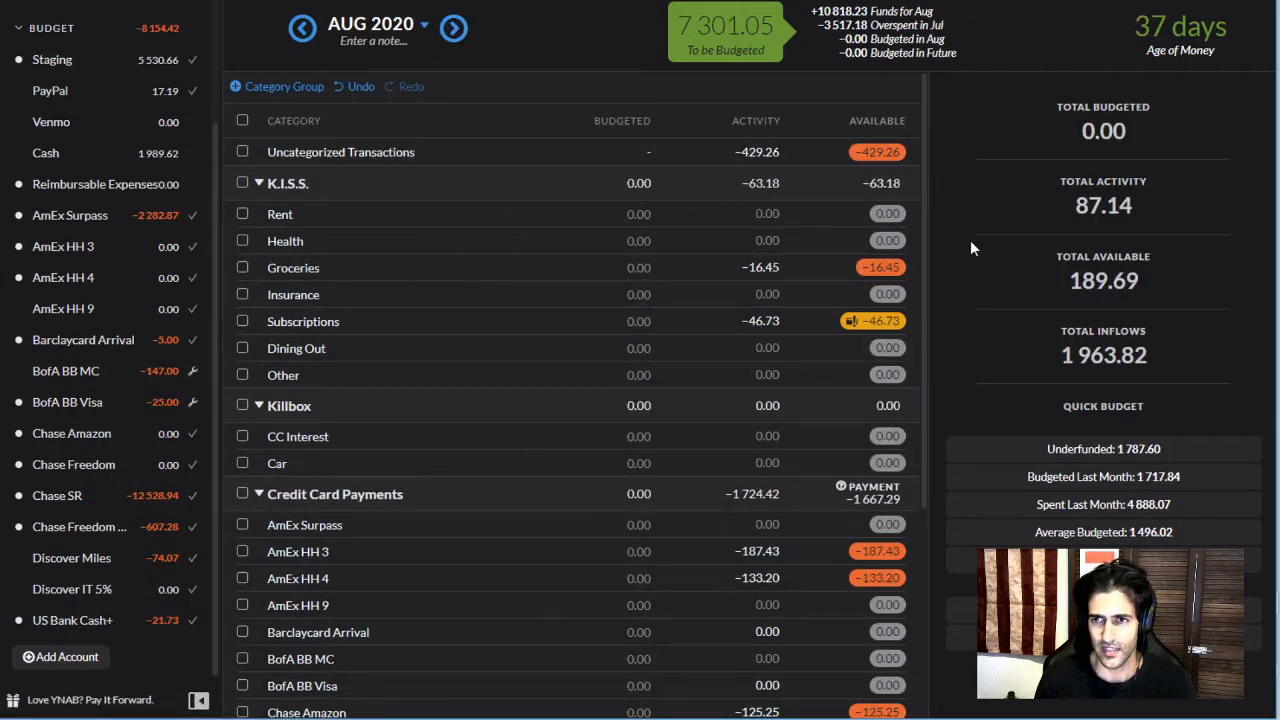
pyautogui.moveTo(924, 248); pyautogui.dragTo(900, 270)
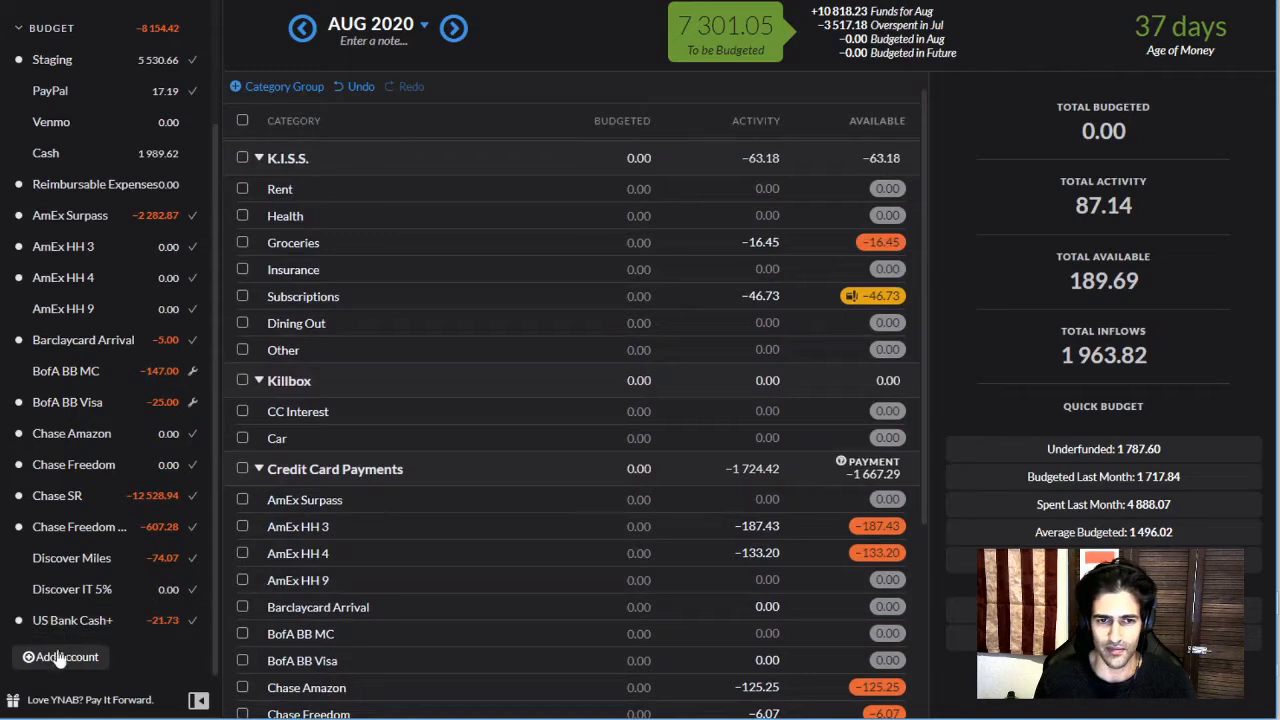
pyautogui.click(70, 620)
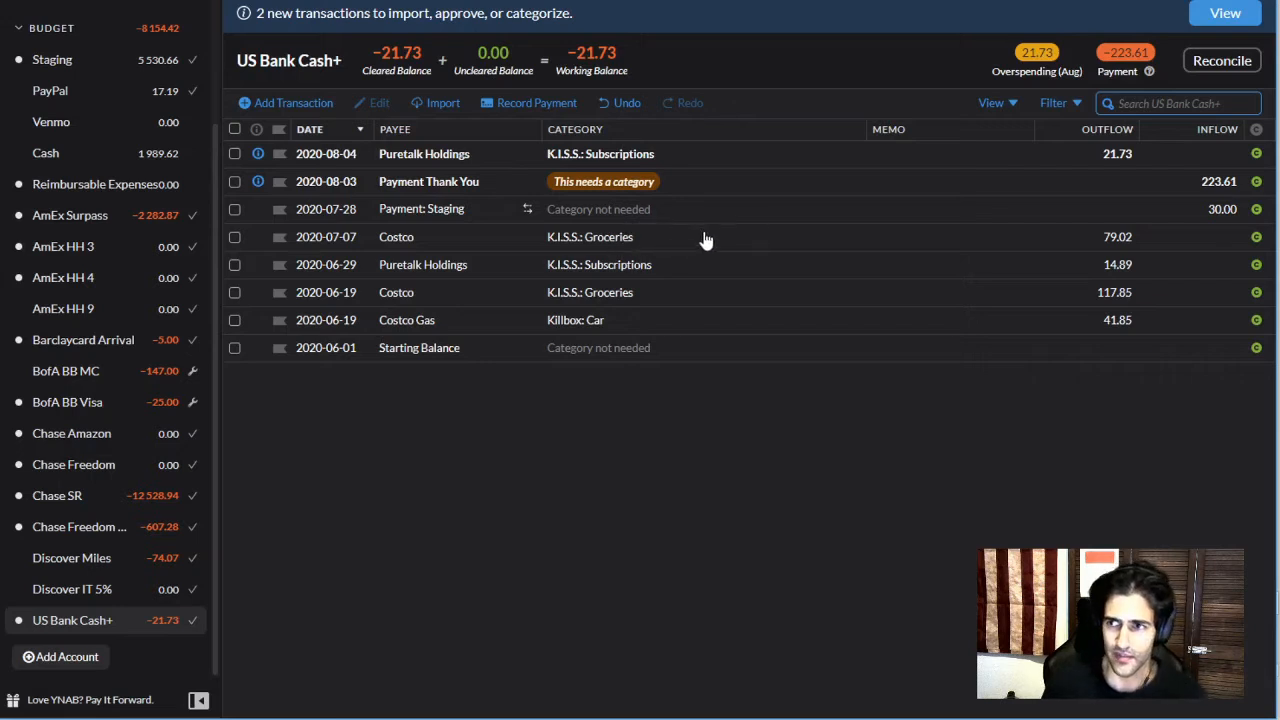
# Check the combined total of the 2020-07-28 and 2020-08-03 payments in the register, then clear the selection
pyautogui.click(235, 209)
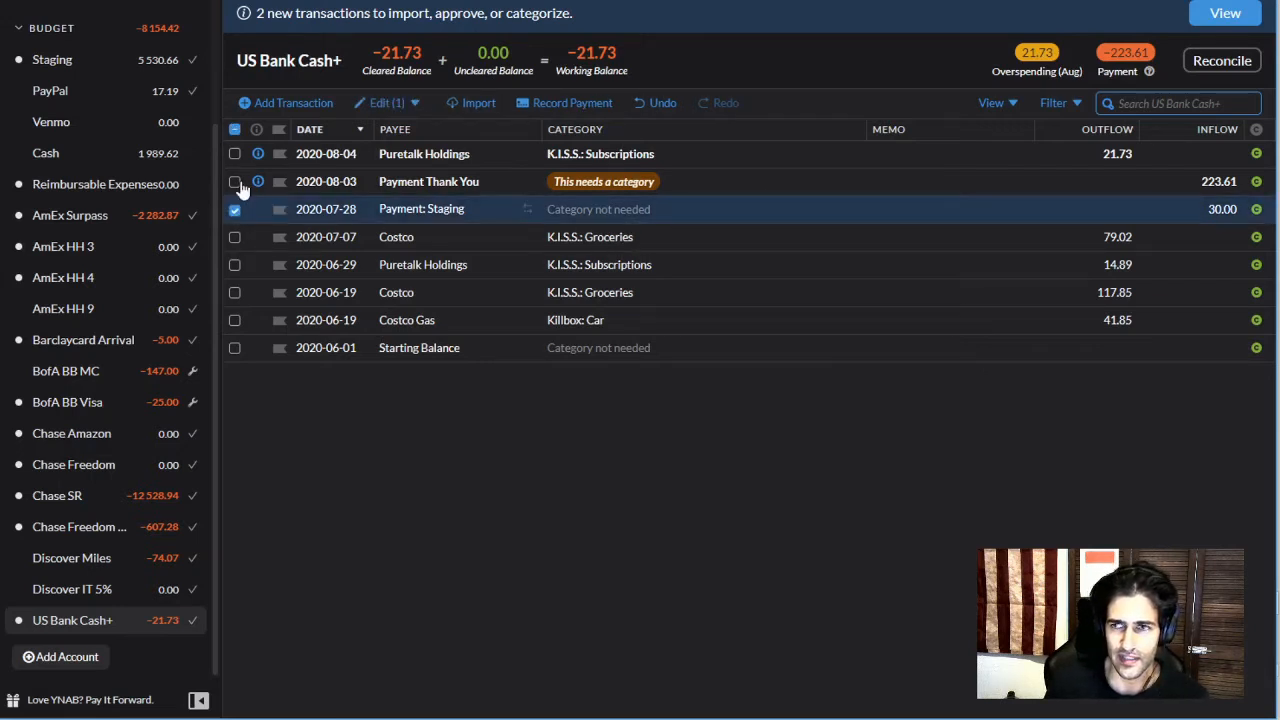
pyautogui.click(235, 182)
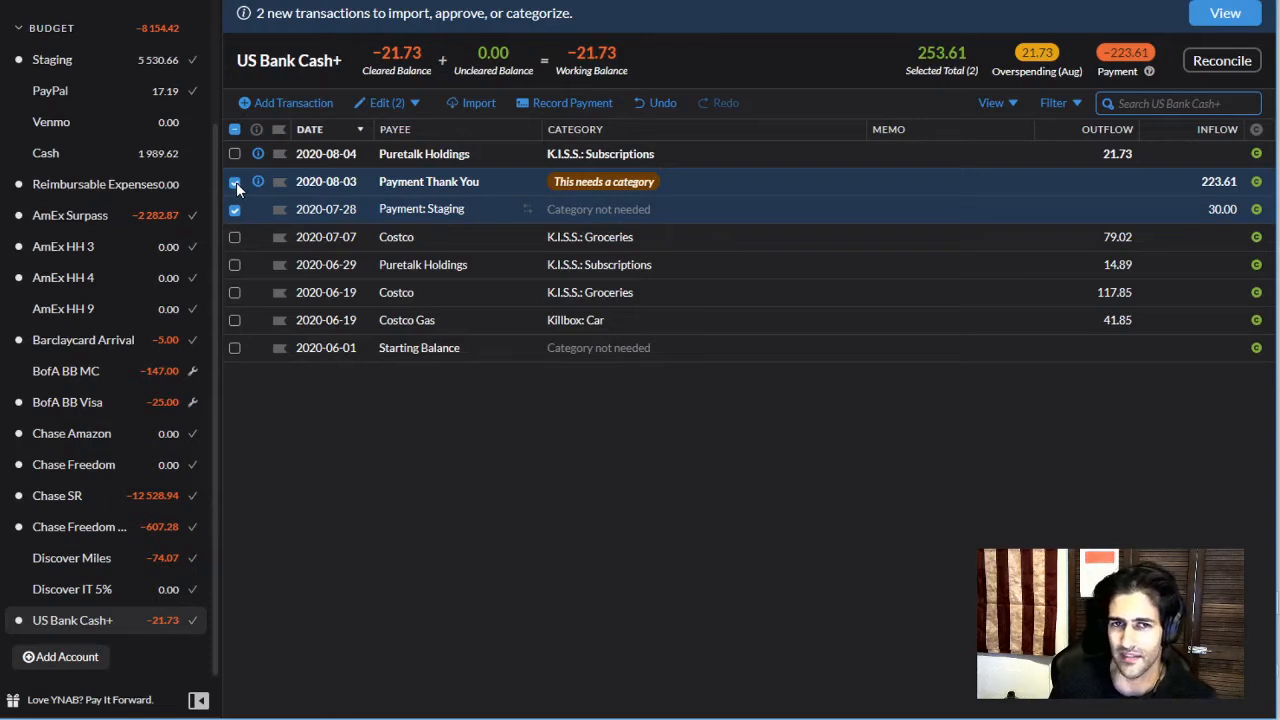
pyautogui.click(235, 182)
pyautogui.click(235, 210)
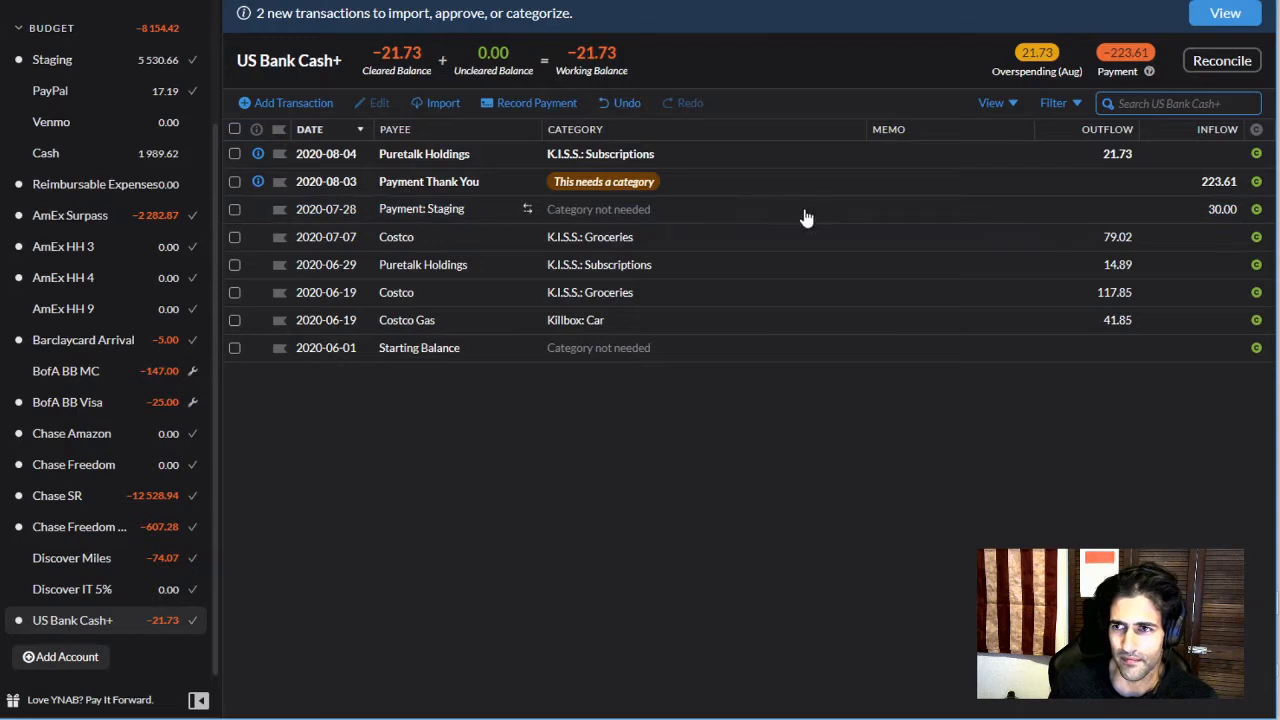
# Set the 2020-08-03 payment's payee to Payment from: Staging and approve it along with the 2020-08-04 Puretalk Holdings transaction
pyautogui.click(421, 187)
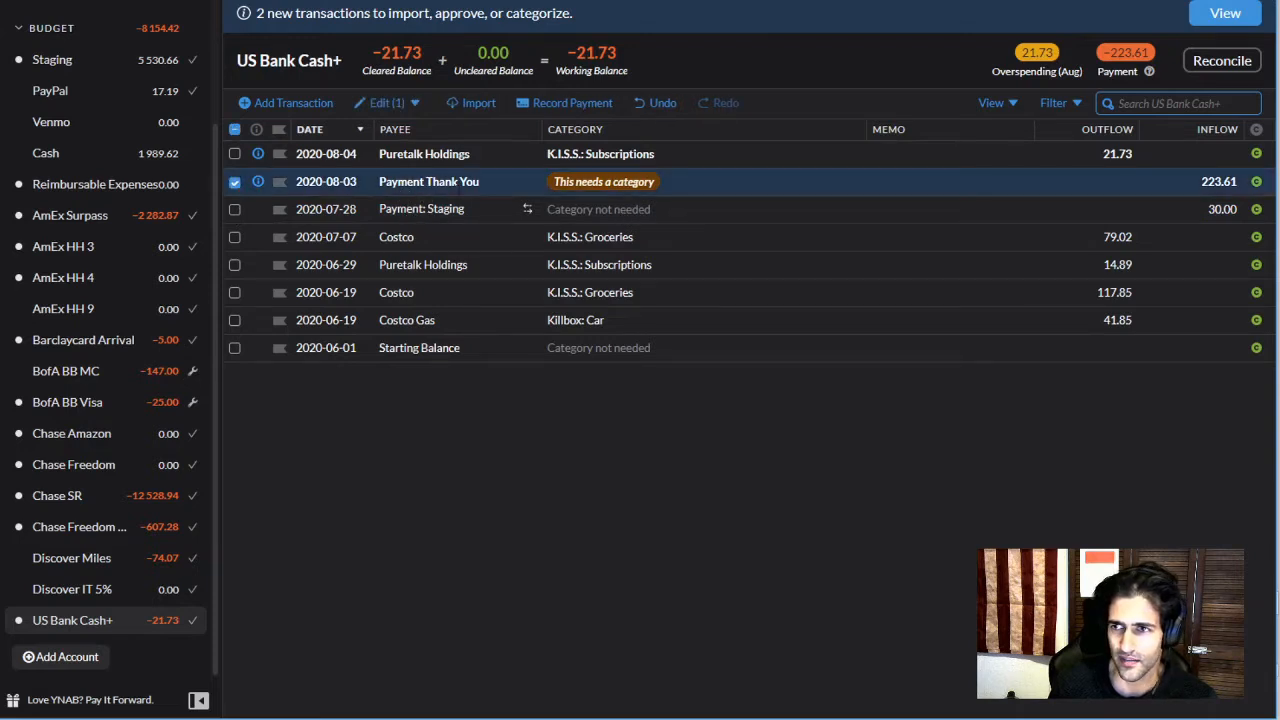
pyautogui.click(401, 183)
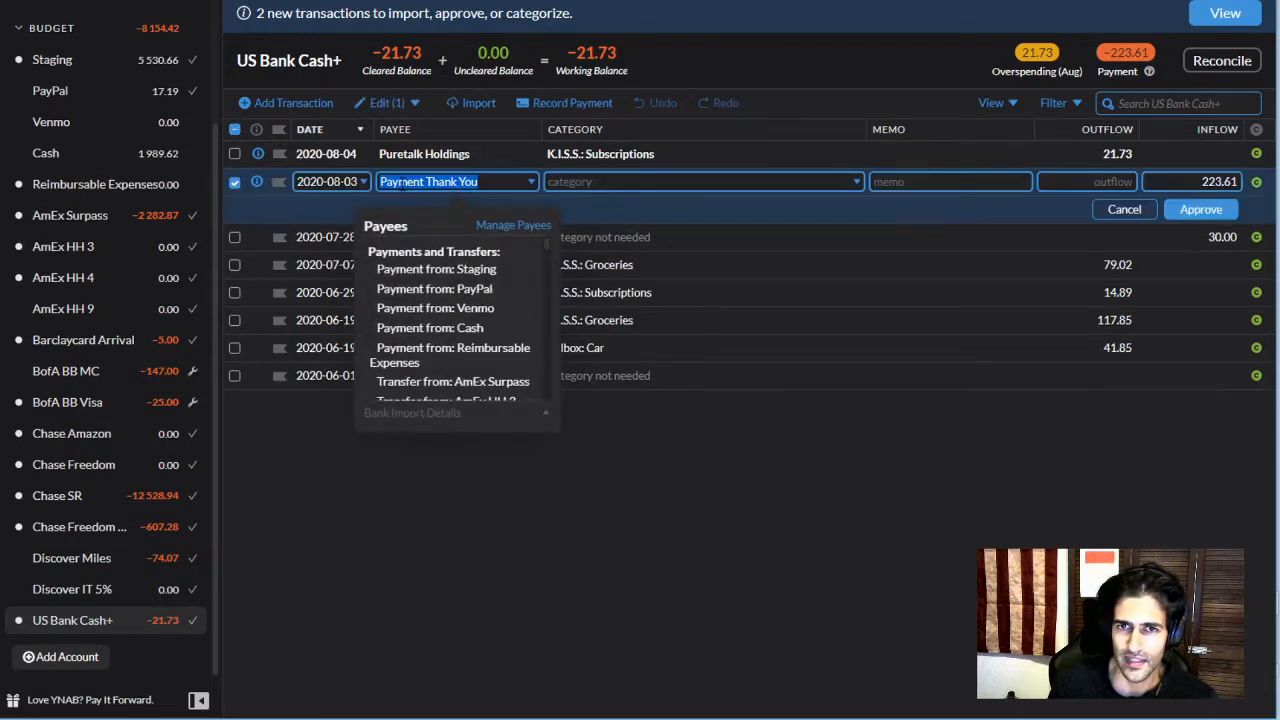
pyautogui.click(440, 268)
pyautogui.click(1226, 207)
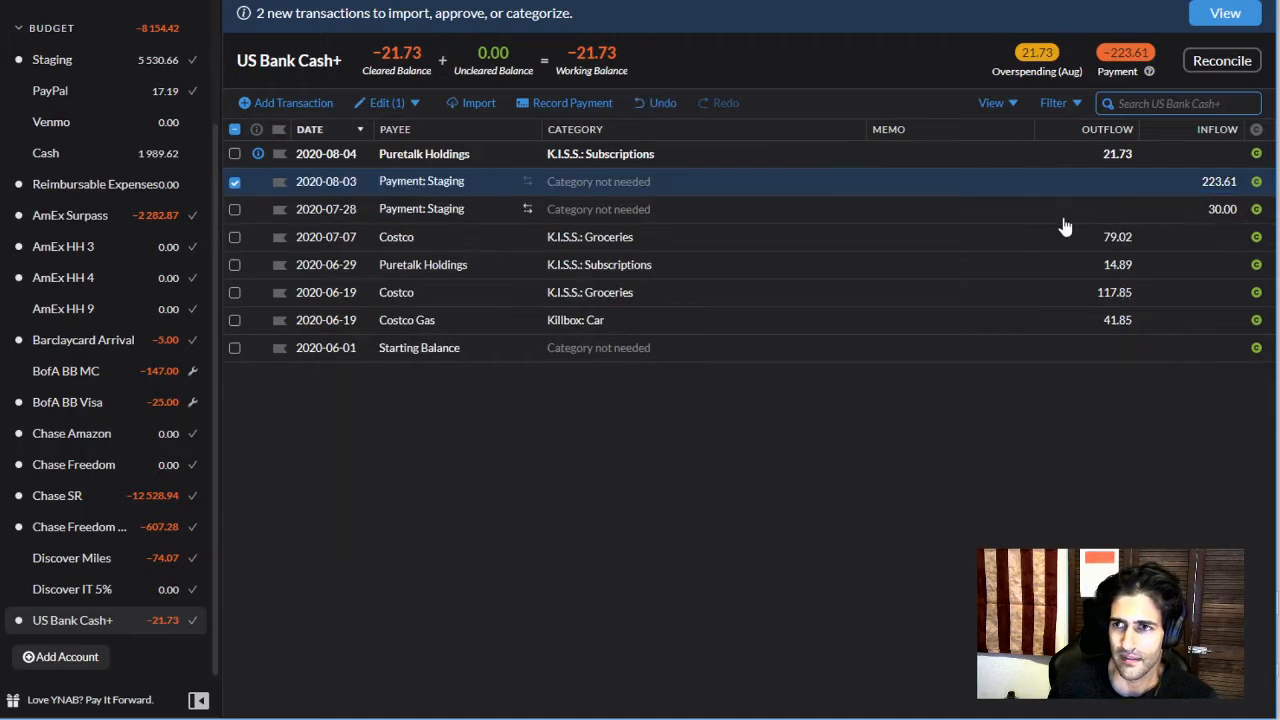
pyautogui.click(234, 181)
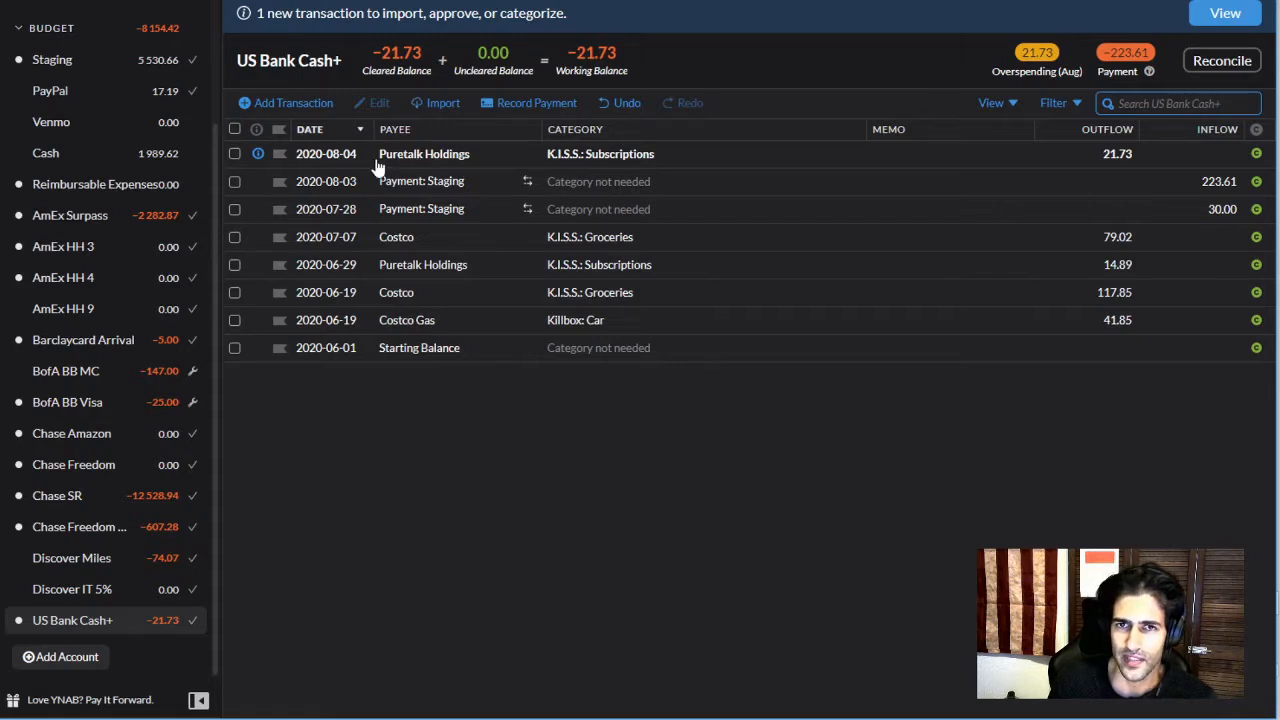
pyautogui.click(257, 153)
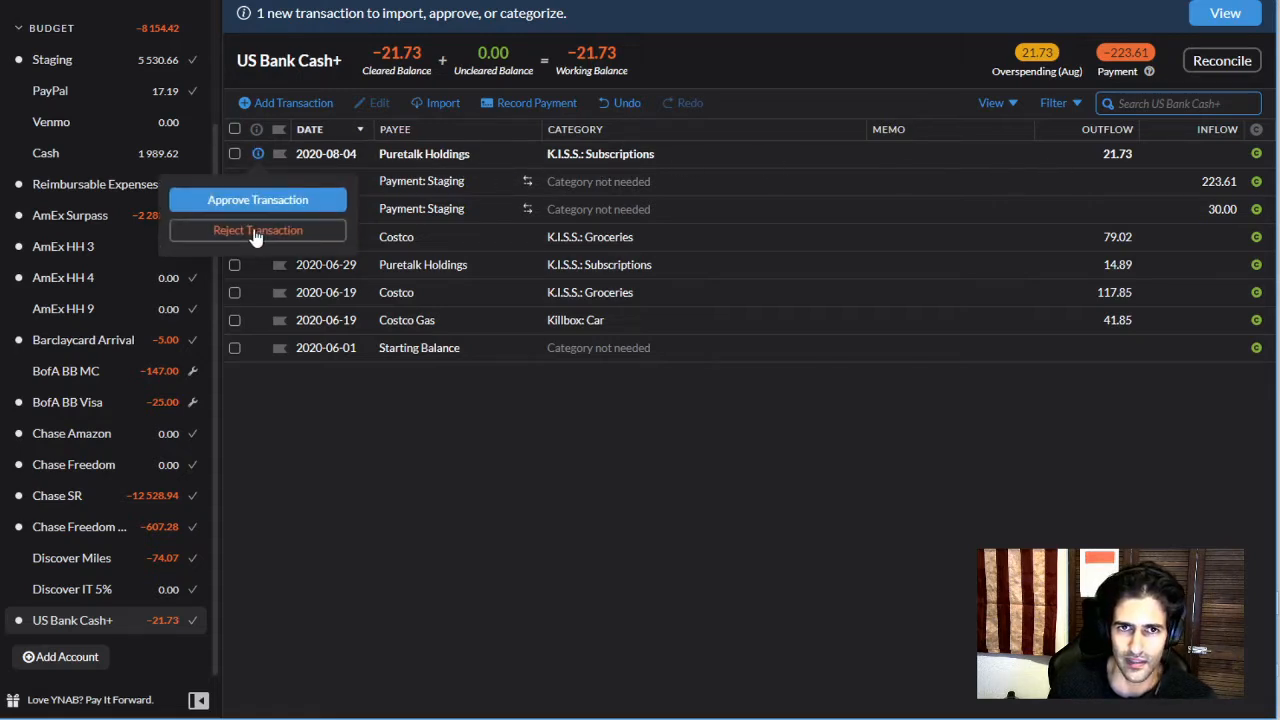
pyautogui.click(257, 200)
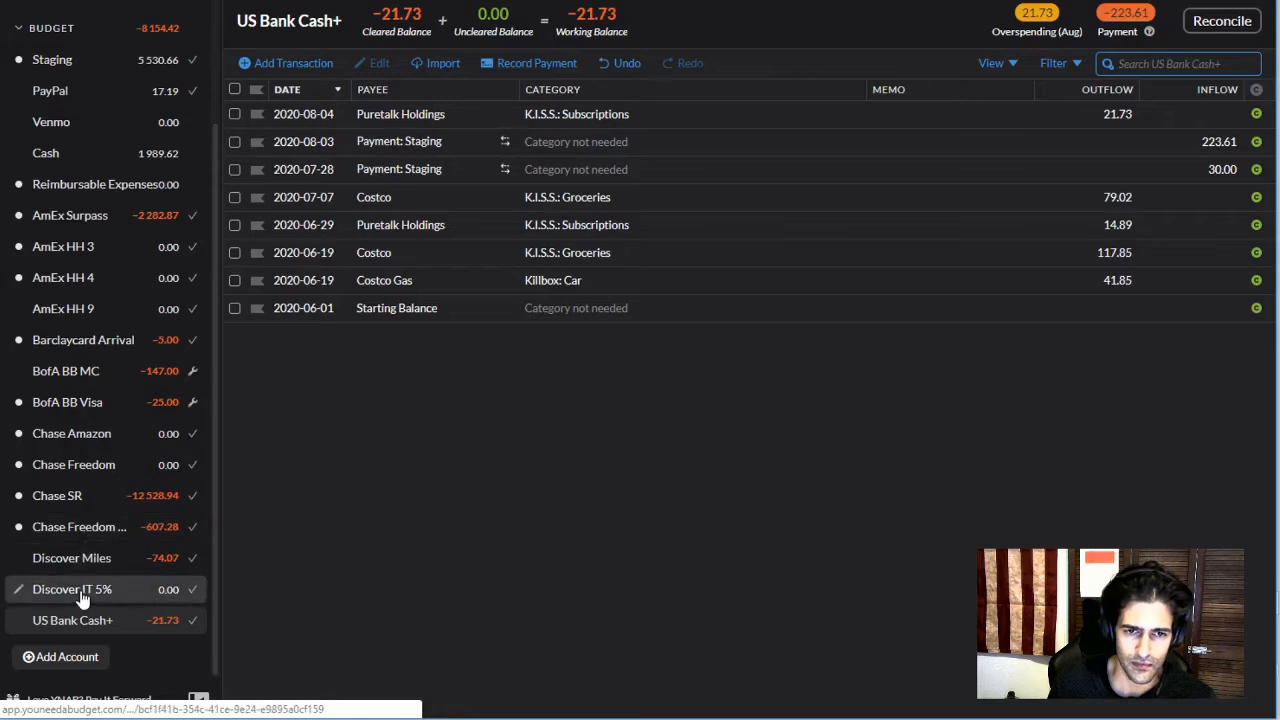
# In Chase Freedom Unlimited, approve the 2020-08-03 Progress Hardware charge as a transfer to Reimbursable Expenses with the memo "Progress Hardware"
pyautogui.click(120, 527)
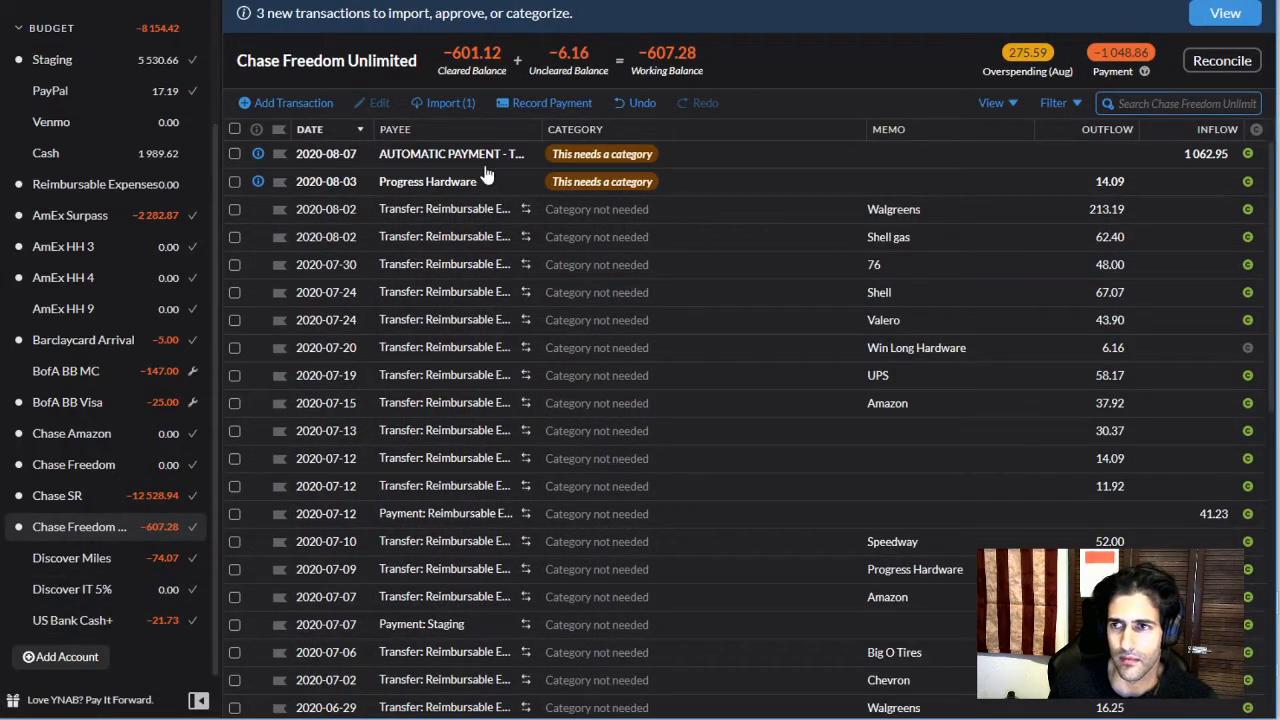
pyautogui.click(430, 182)
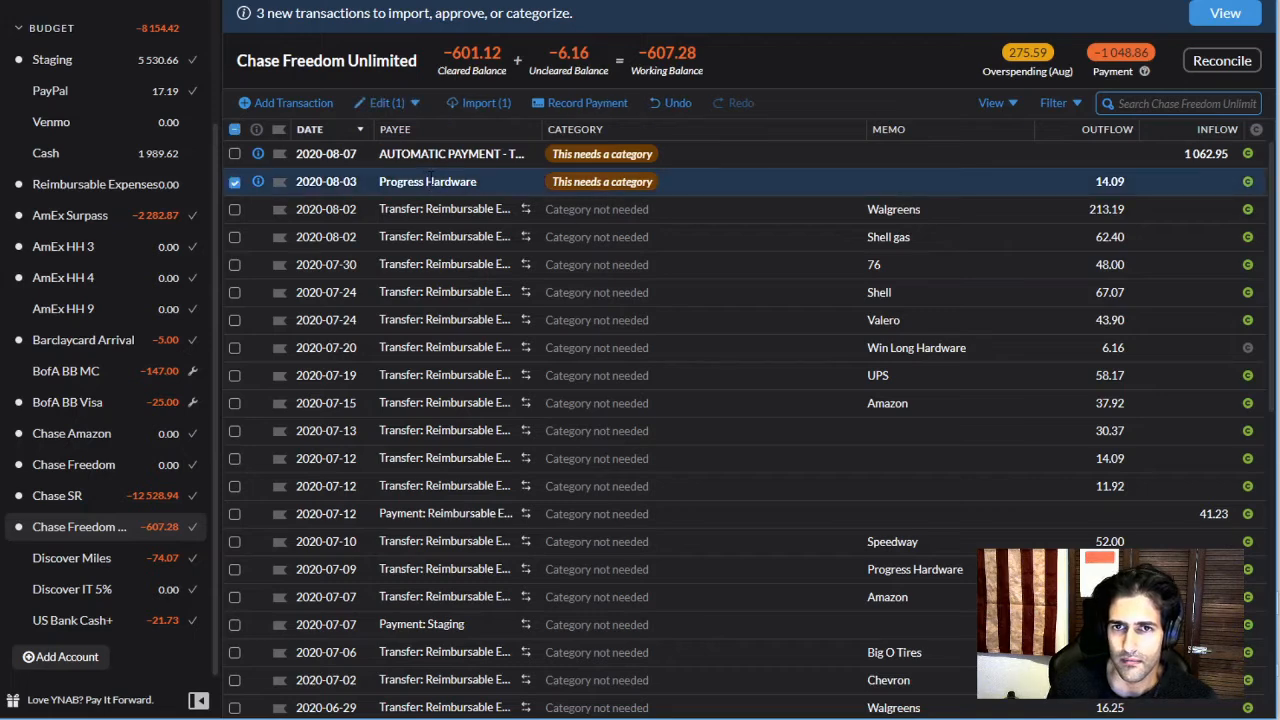
pyautogui.click(430, 182)
pyautogui.click(495, 350)
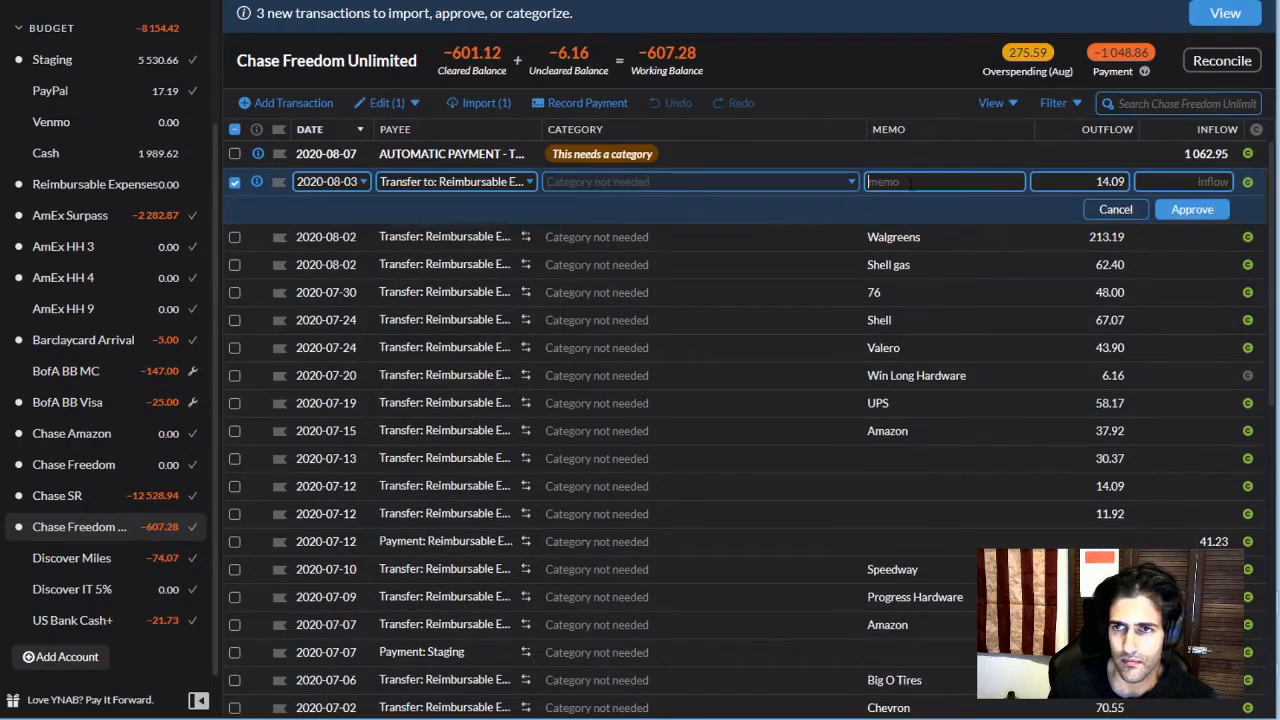
pyautogui.write('Progress Hard')
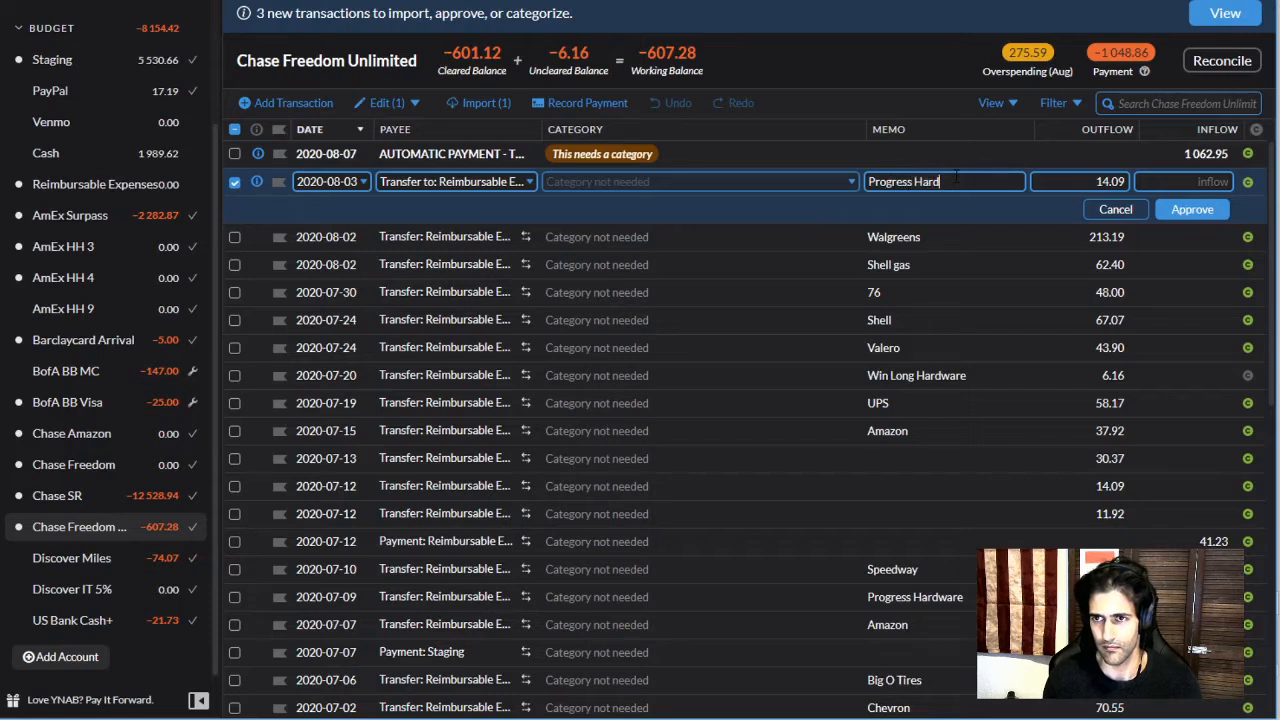
pyautogui.write('ware')
pyautogui.press('Return')
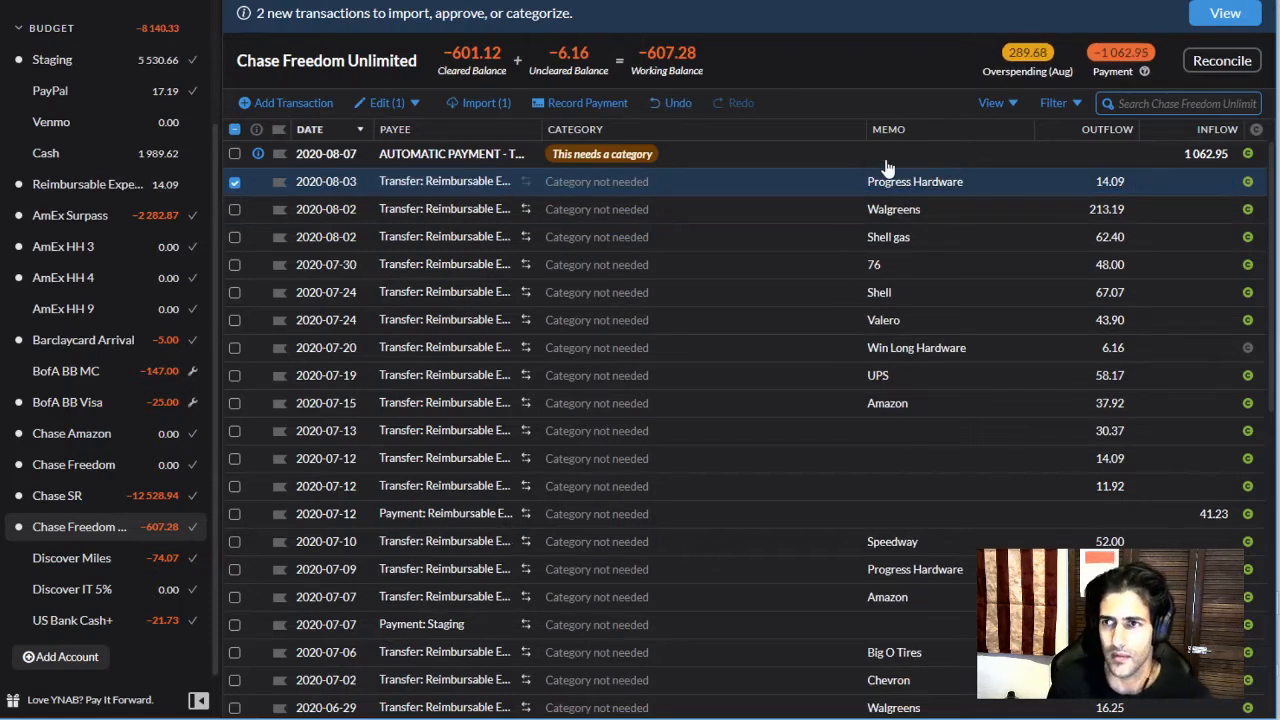
pyautogui.click(235, 182)
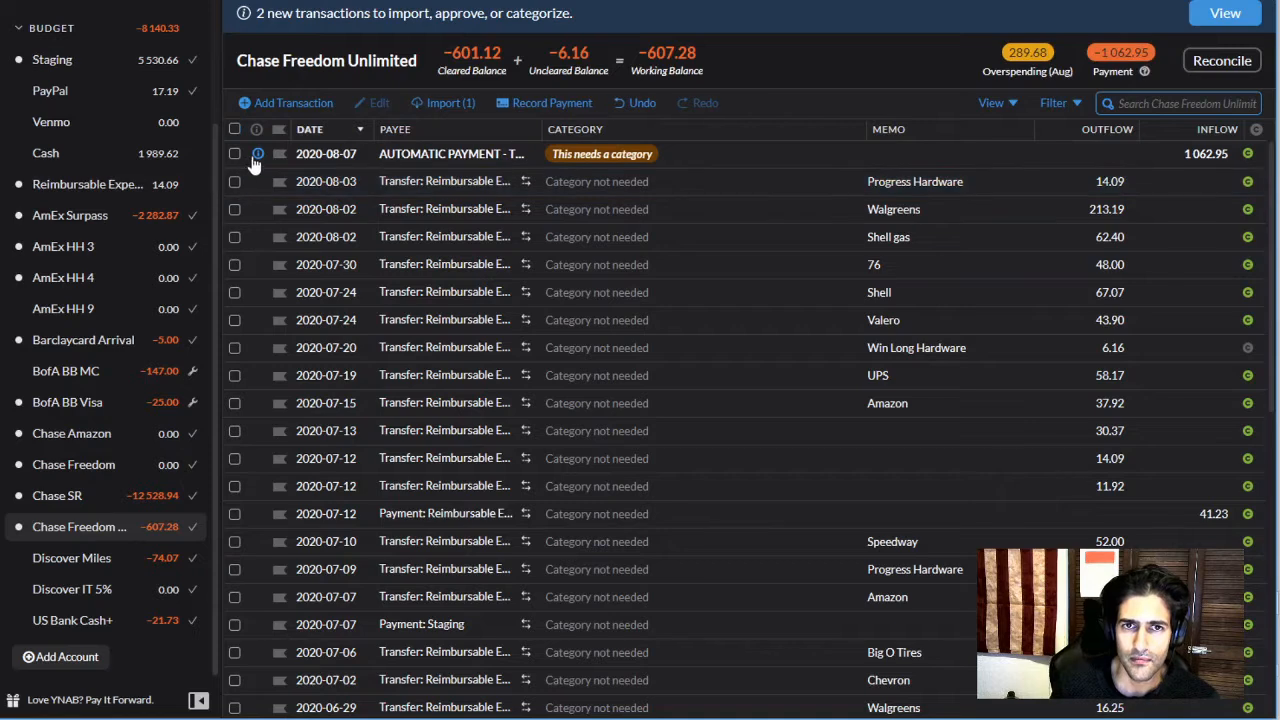
# Set the 2020-08-07 automatic payment's payee to Payment from: Staging and approve it
pyautogui.click(514, 160)
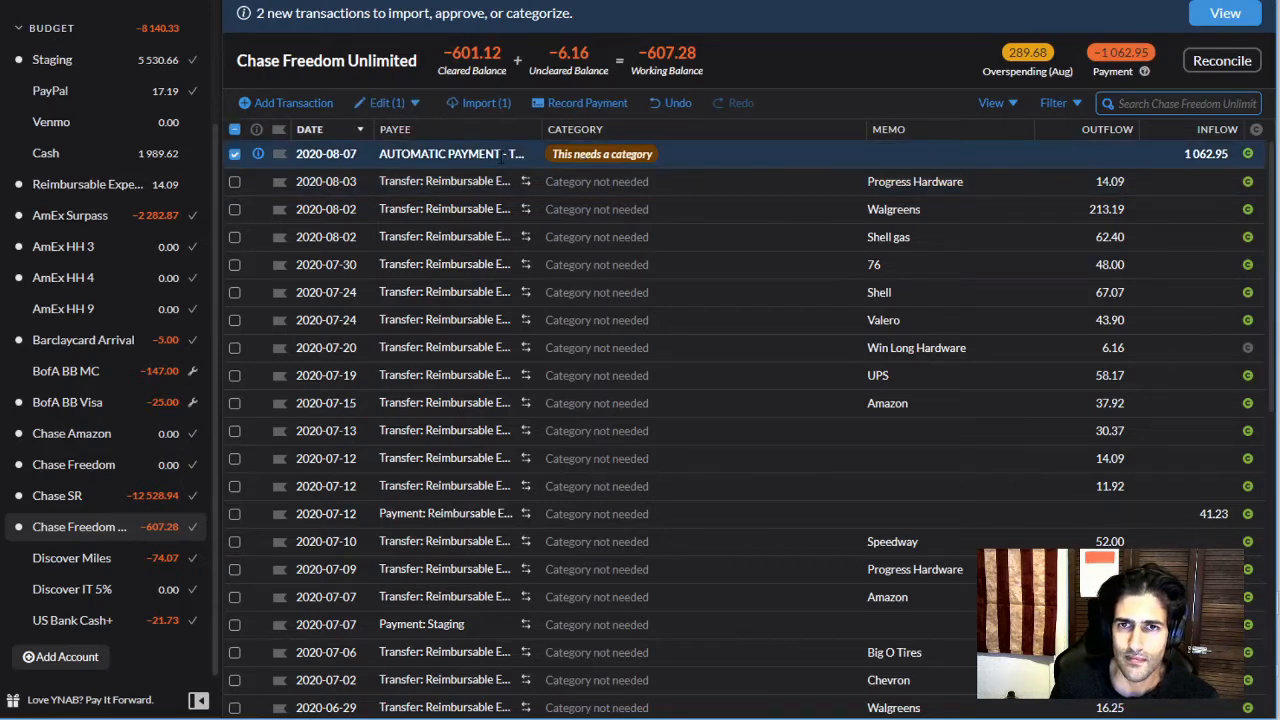
pyautogui.click(504, 156)
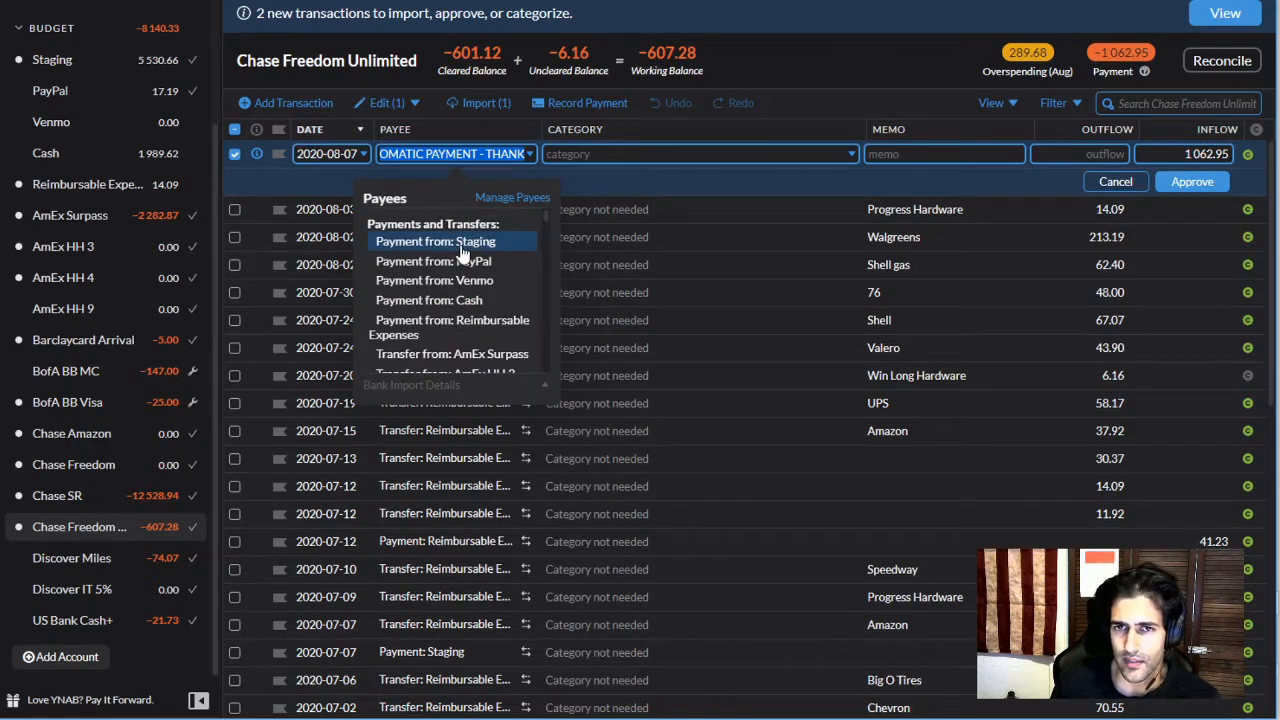
pyautogui.click(461, 249)
pyautogui.click(1194, 184)
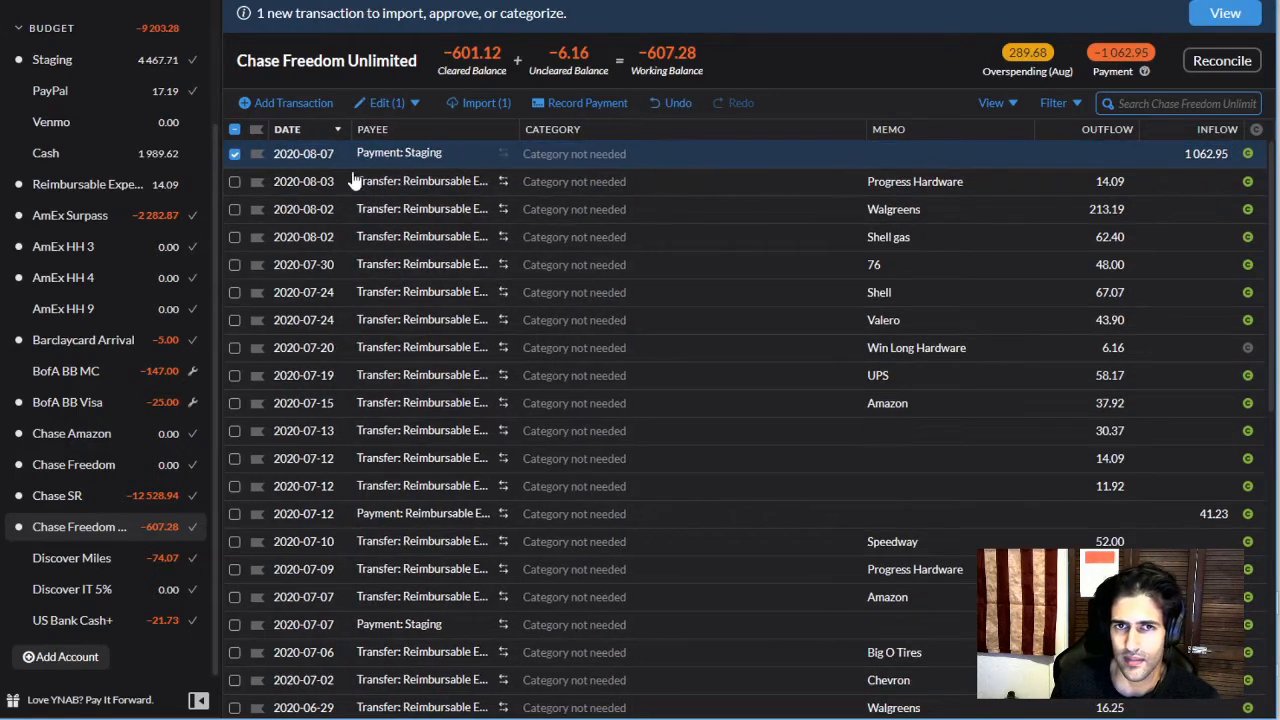
pyautogui.click(236, 154)
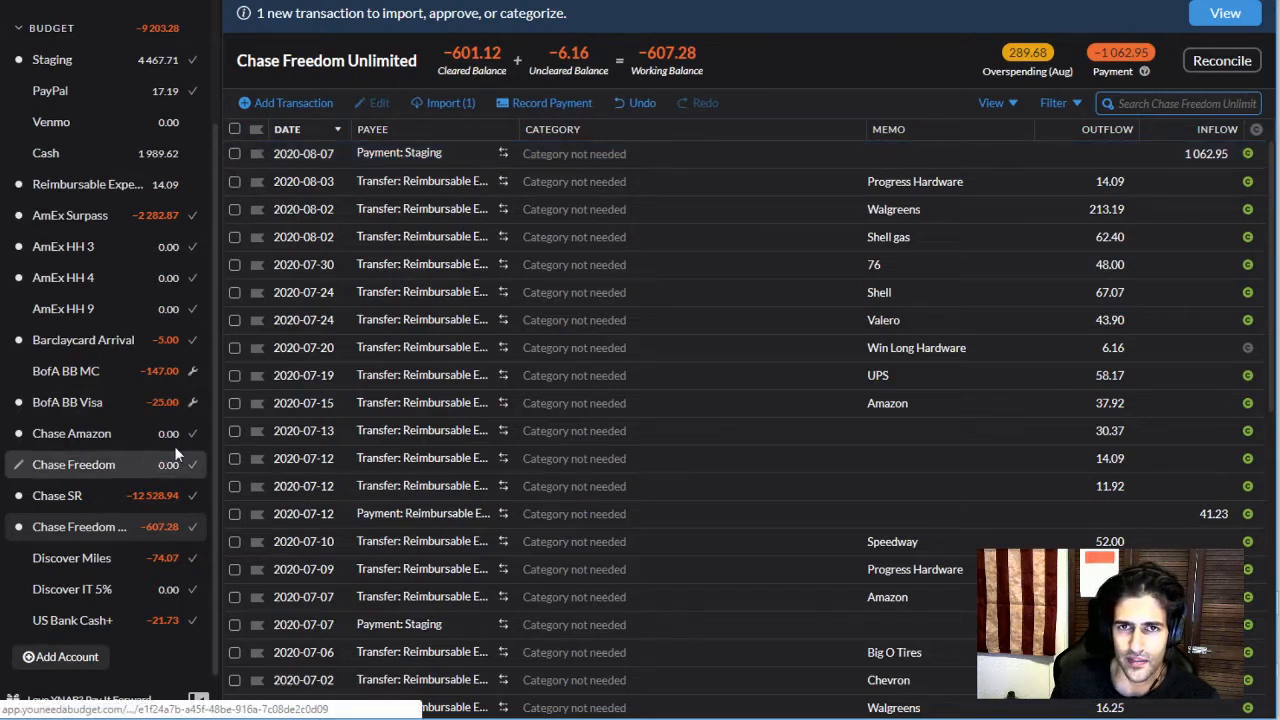
# Import the pending transaction and approve the FedEx charge as a transfer to Reimbursable Expenses with the memo "FedEx"
pyautogui.click(452, 106)
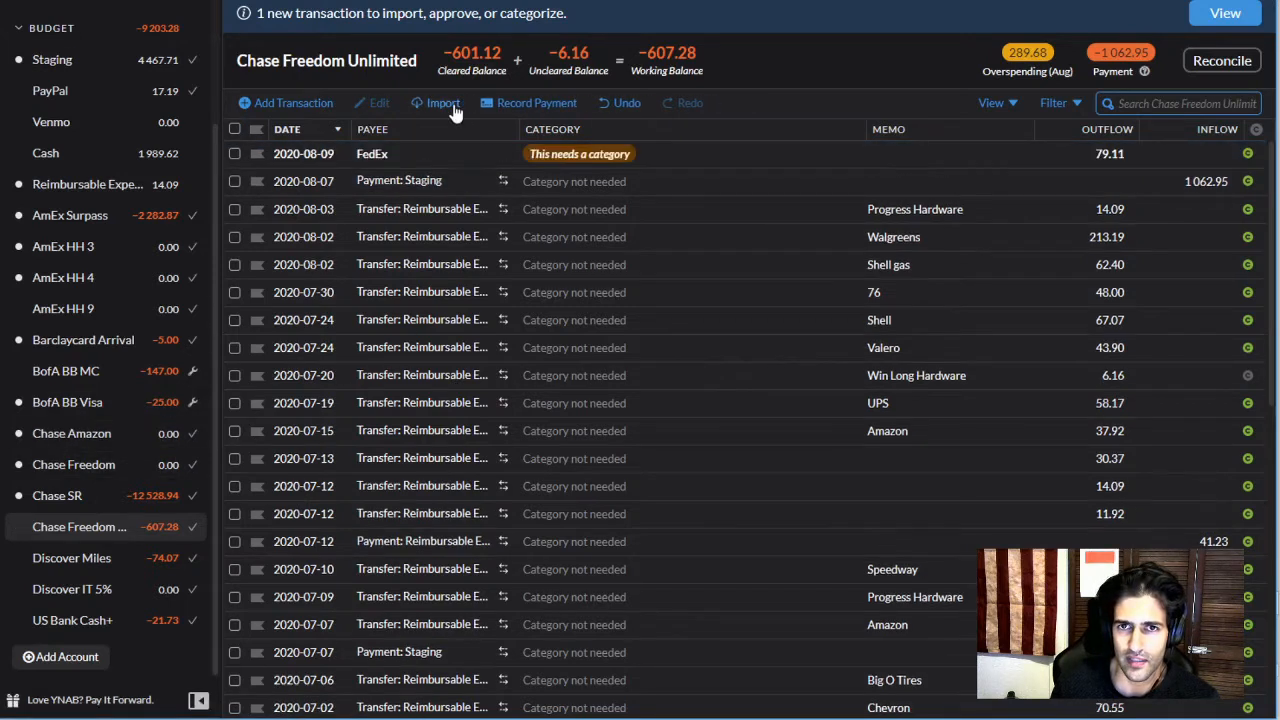
pyautogui.click(405, 165)
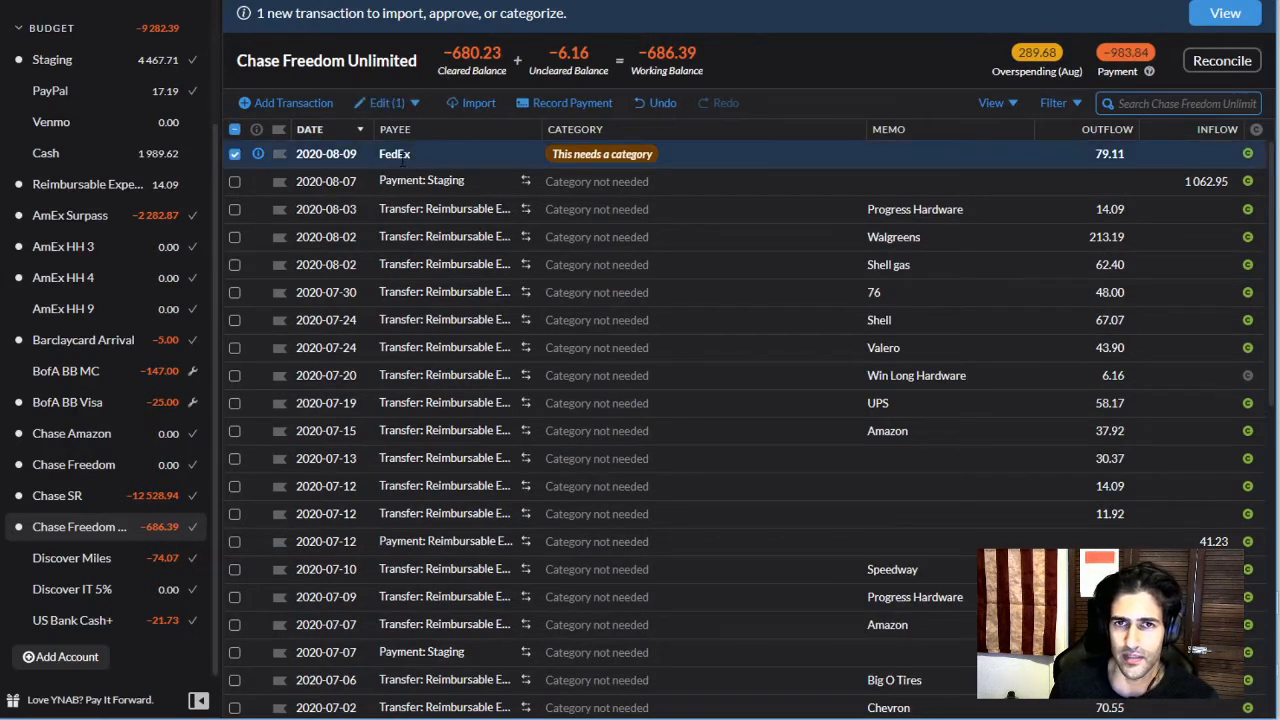
pyautogui.click(403, 154)
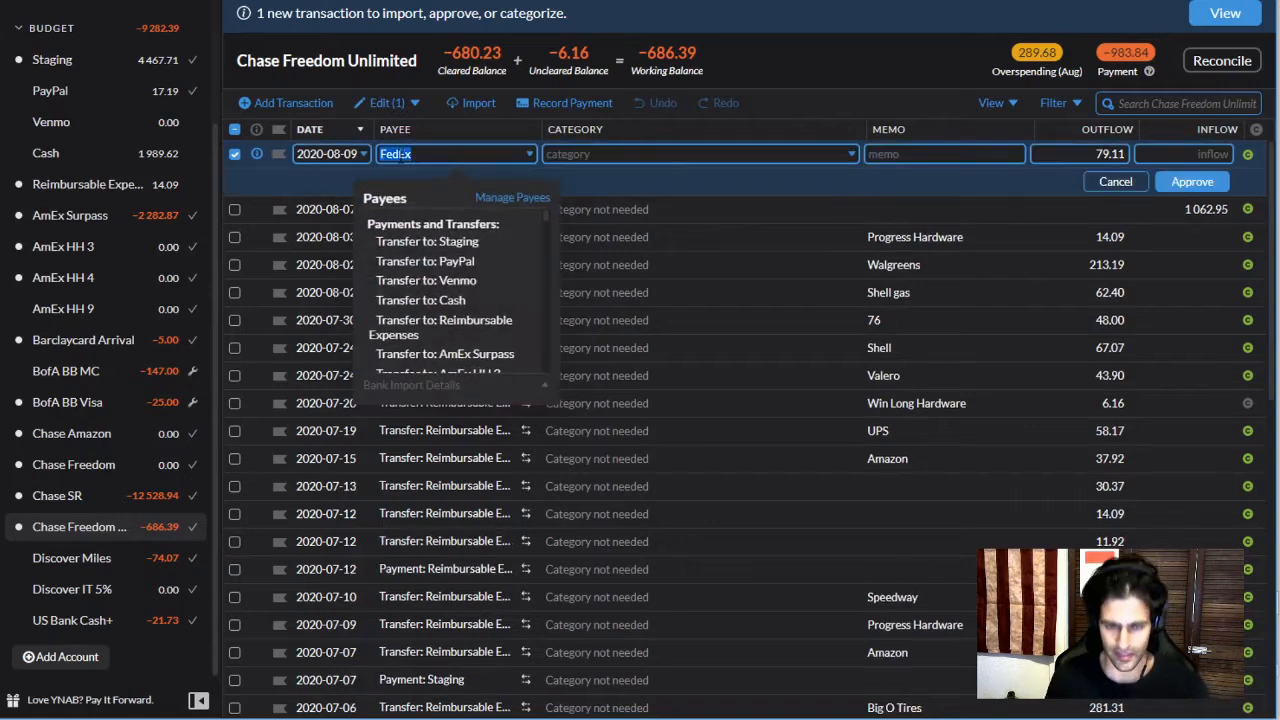
pyautogui.click(465, 322)
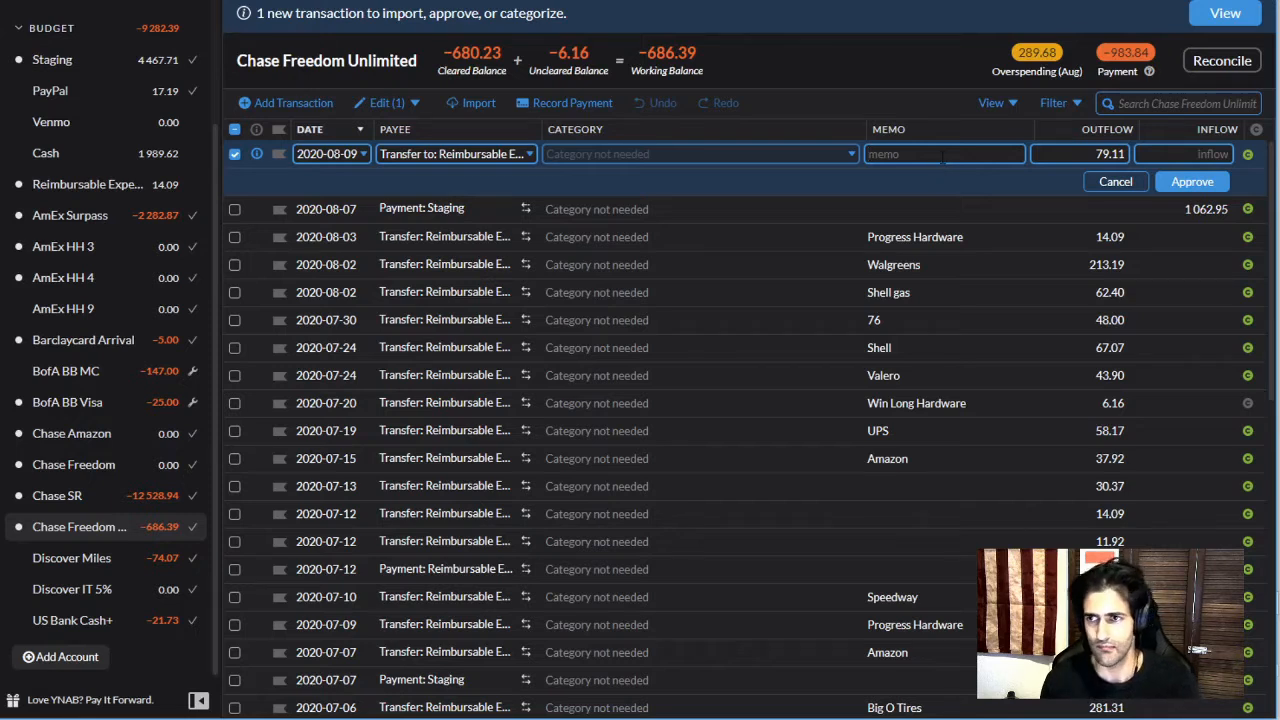
pyautogui.write('FedE')
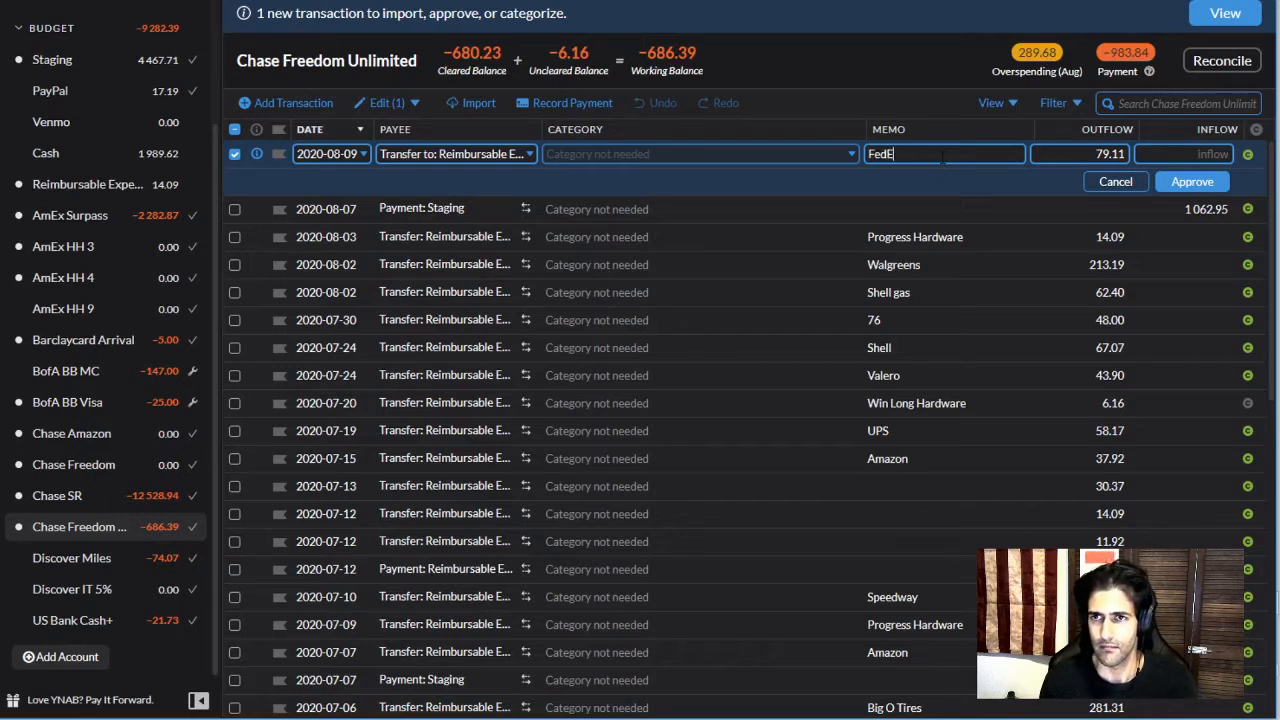
pyautogui.write('x')
pyautogui.press('Return')
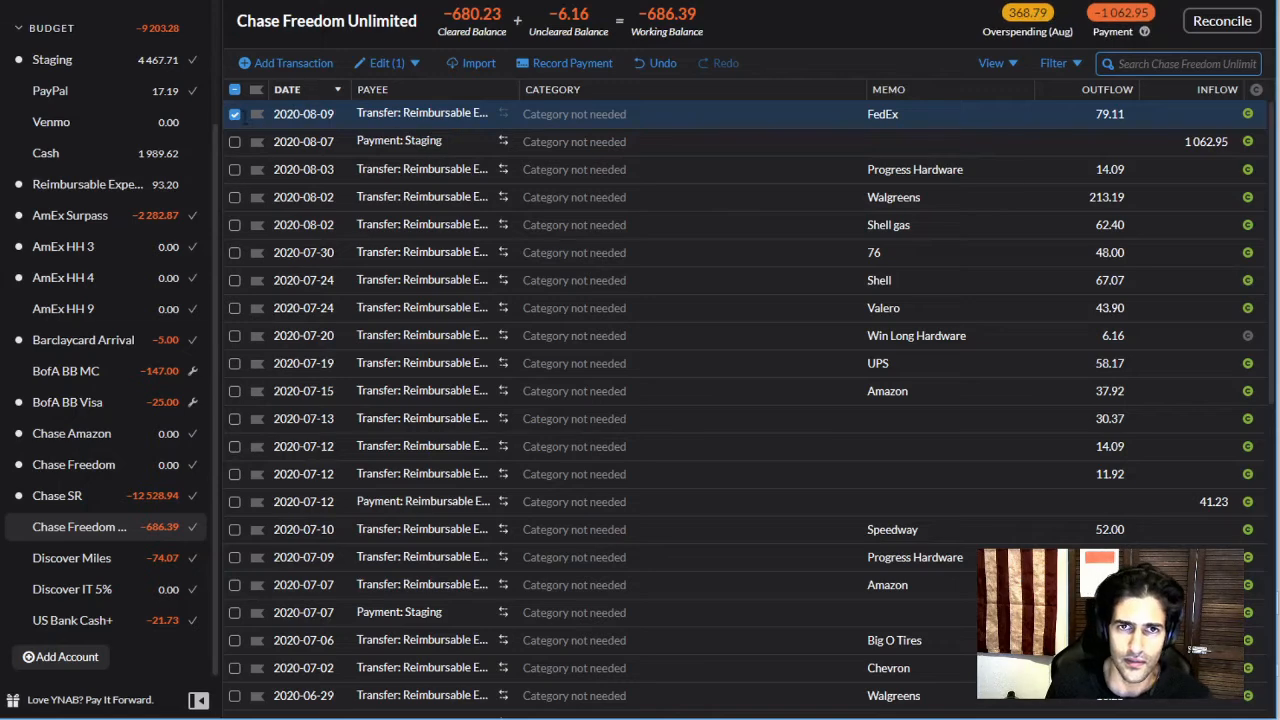
pyautogui.click(236, 115)
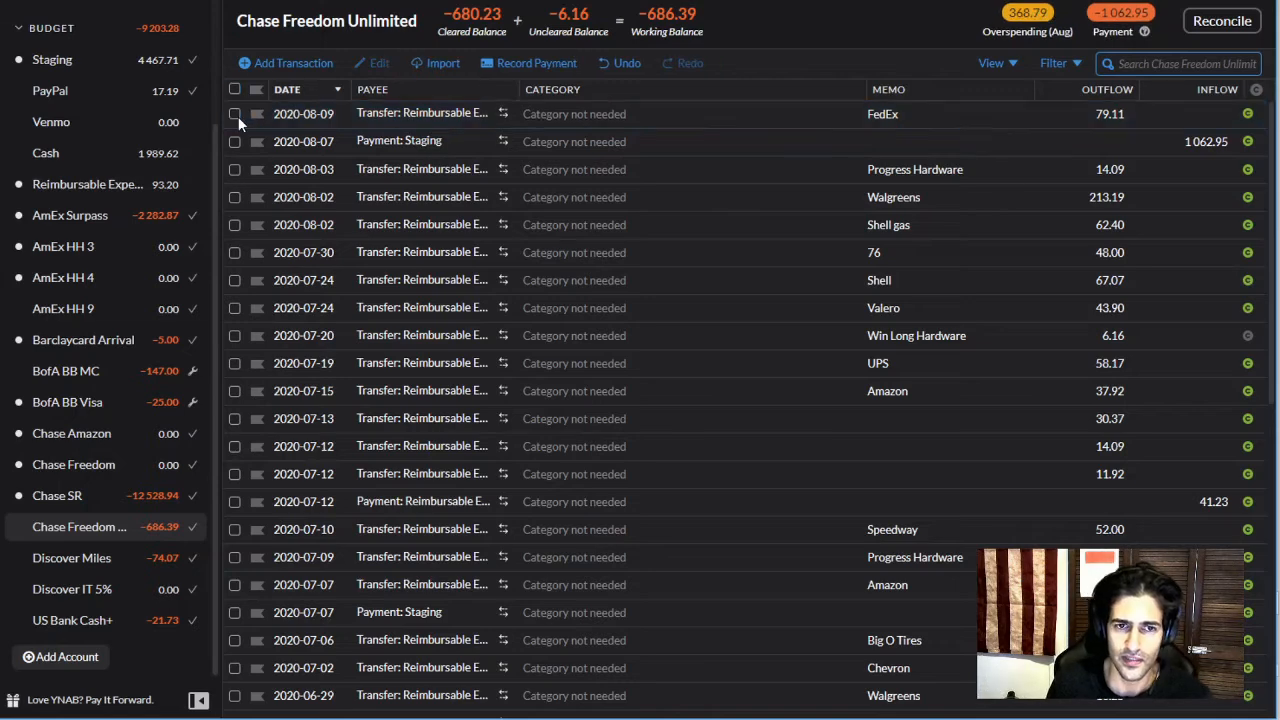
# Import the Chase SR account's new transaction and approve the 2020-08-09 automatic payment as Payment from: Staging
pyautogui.click(50, 495)
pyautogui.click(443, 103)
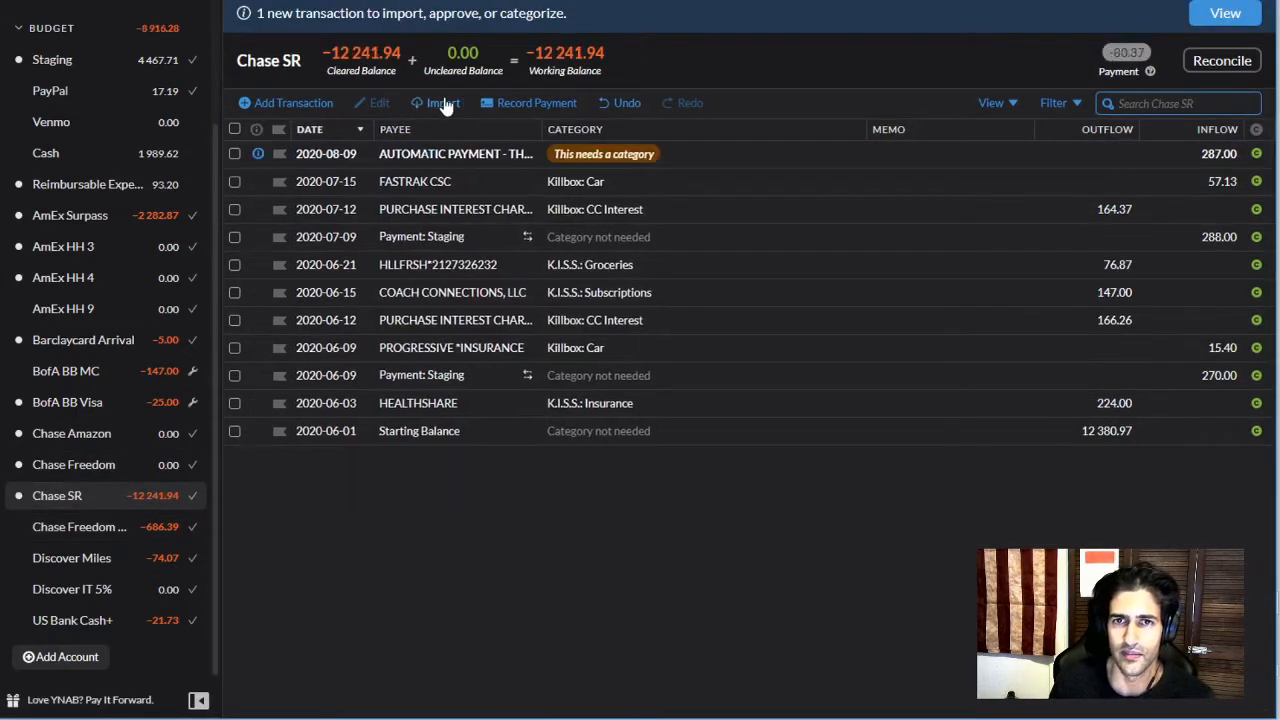
pyautogui.click(414, 156)
pyautogui.click(430, 154)
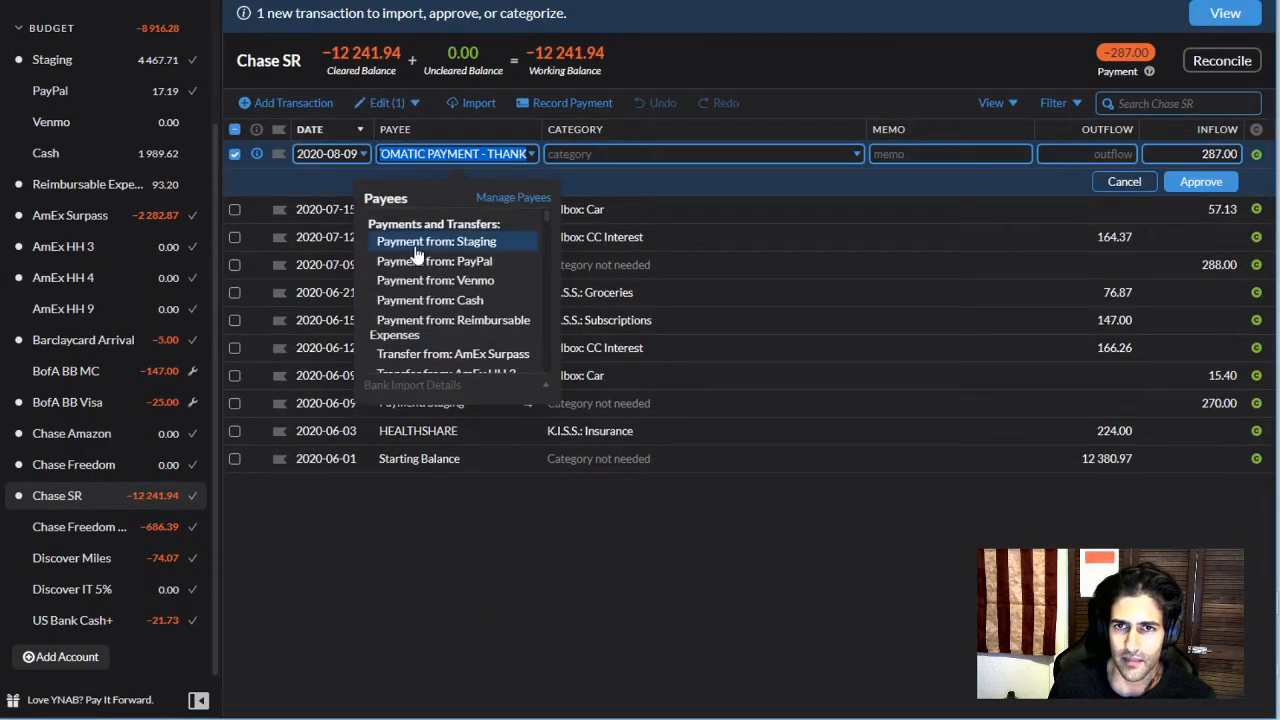
pyautogui.click(432, 241)
pyautogui.click(1192, 186)
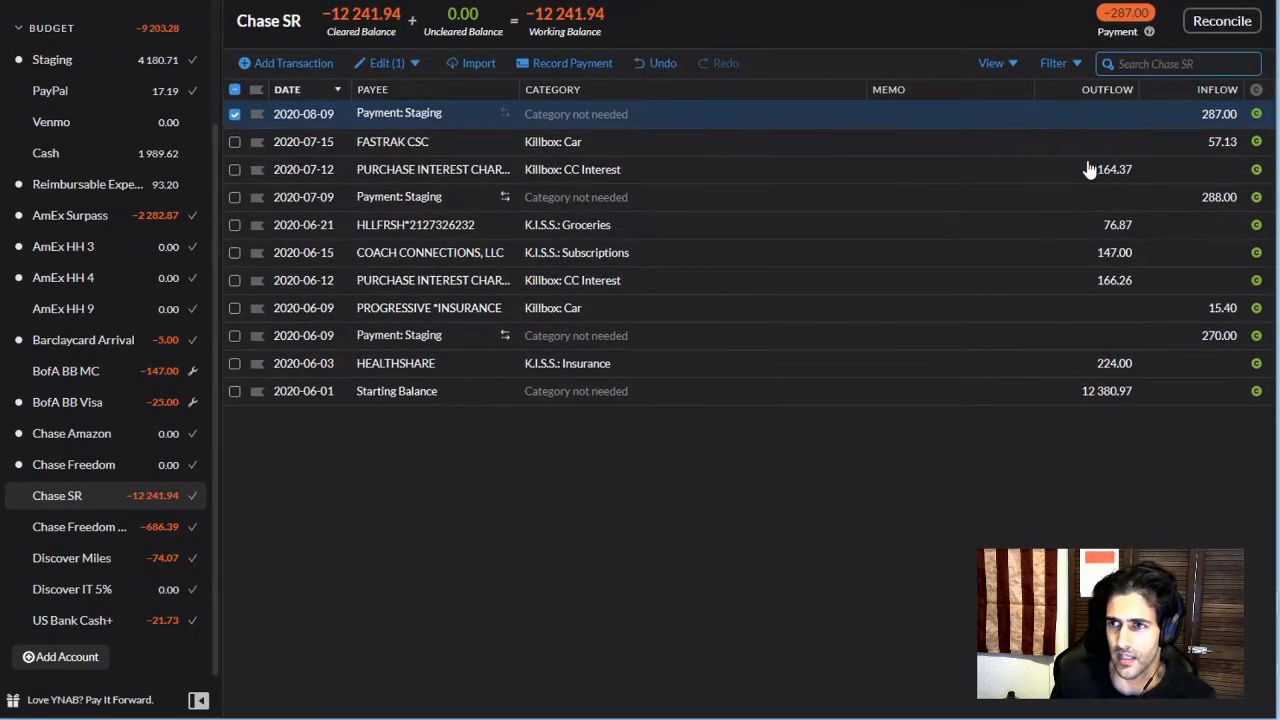
pyautogui.click(235, 114)
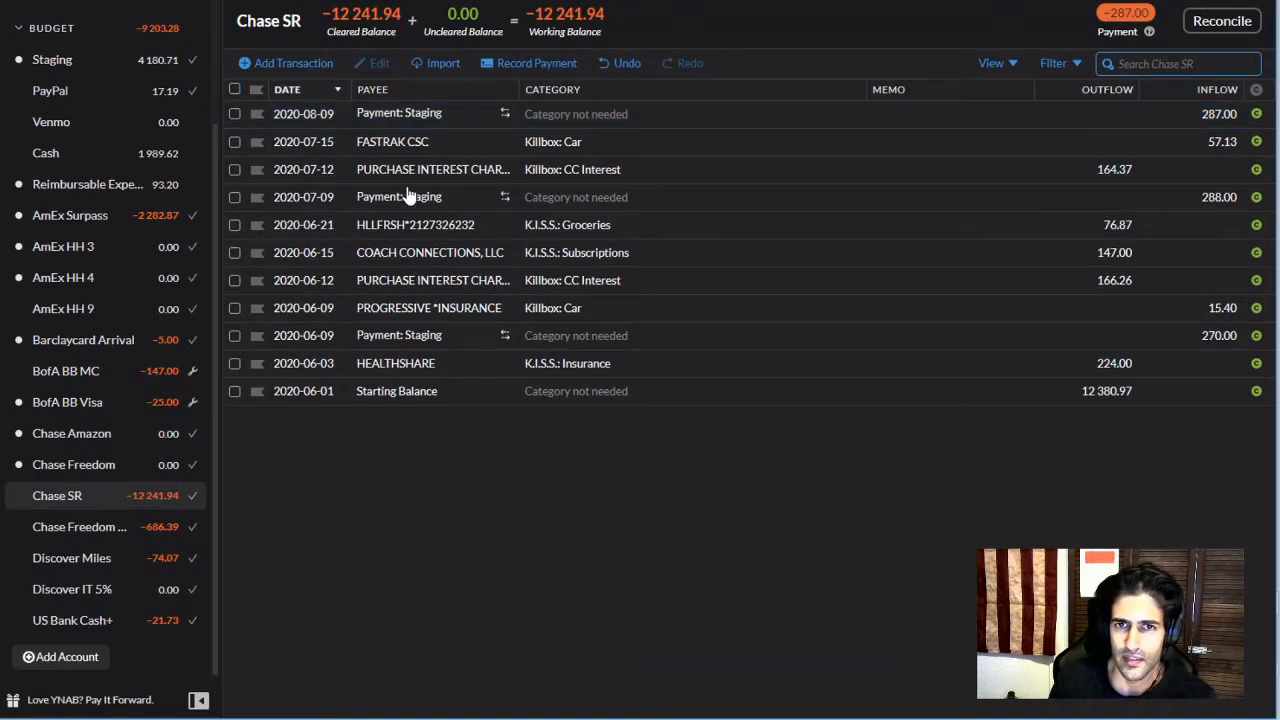
# Compare the 2020-07-09 Staging payment with the Chase Sapphire Reserve payments on the Debt Snowball sheet of YouTube.xlsx in Excel, and return to the budget
pyautogui.click(235, 198)
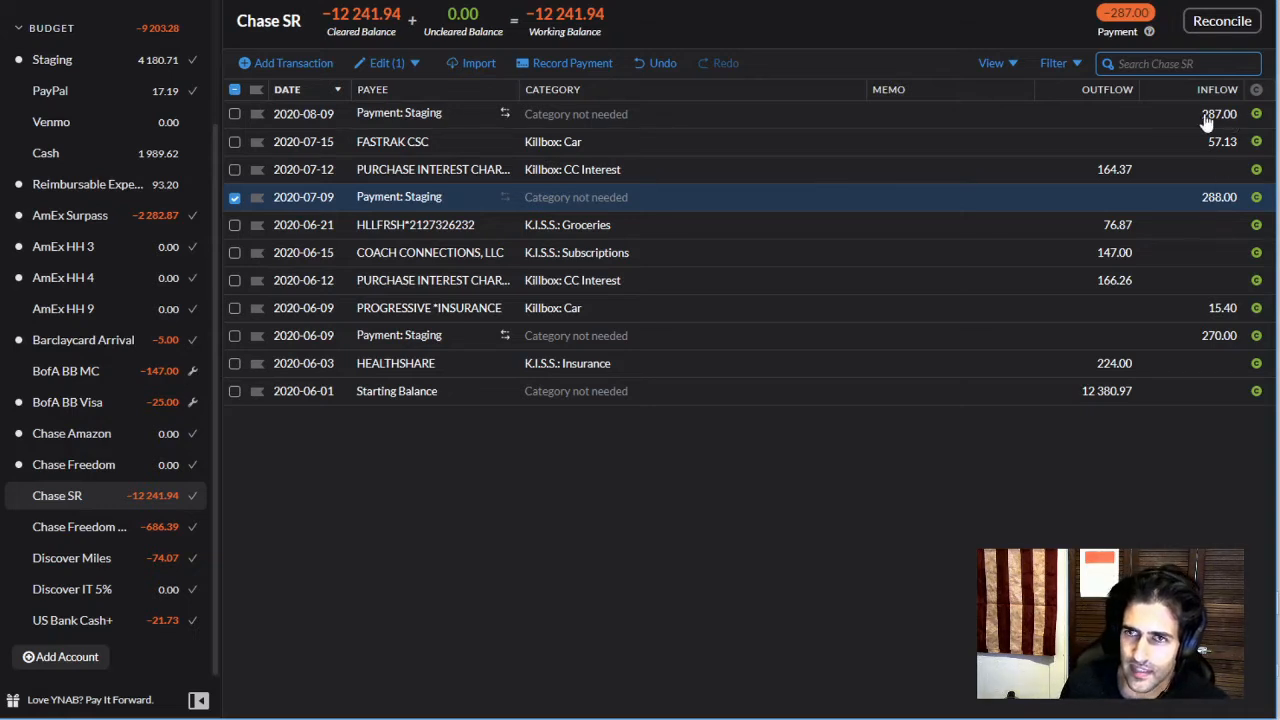
pyautogui.click(234, 200)
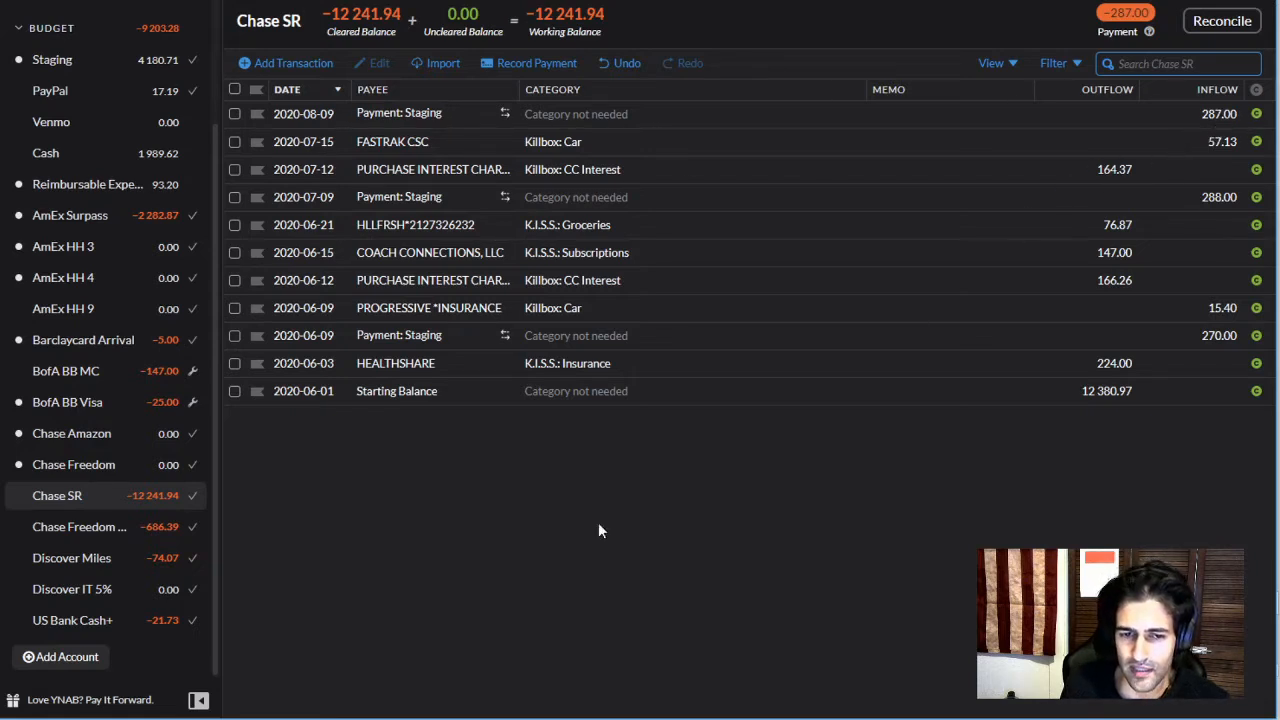
pyautogui.rightClick(116, 719)
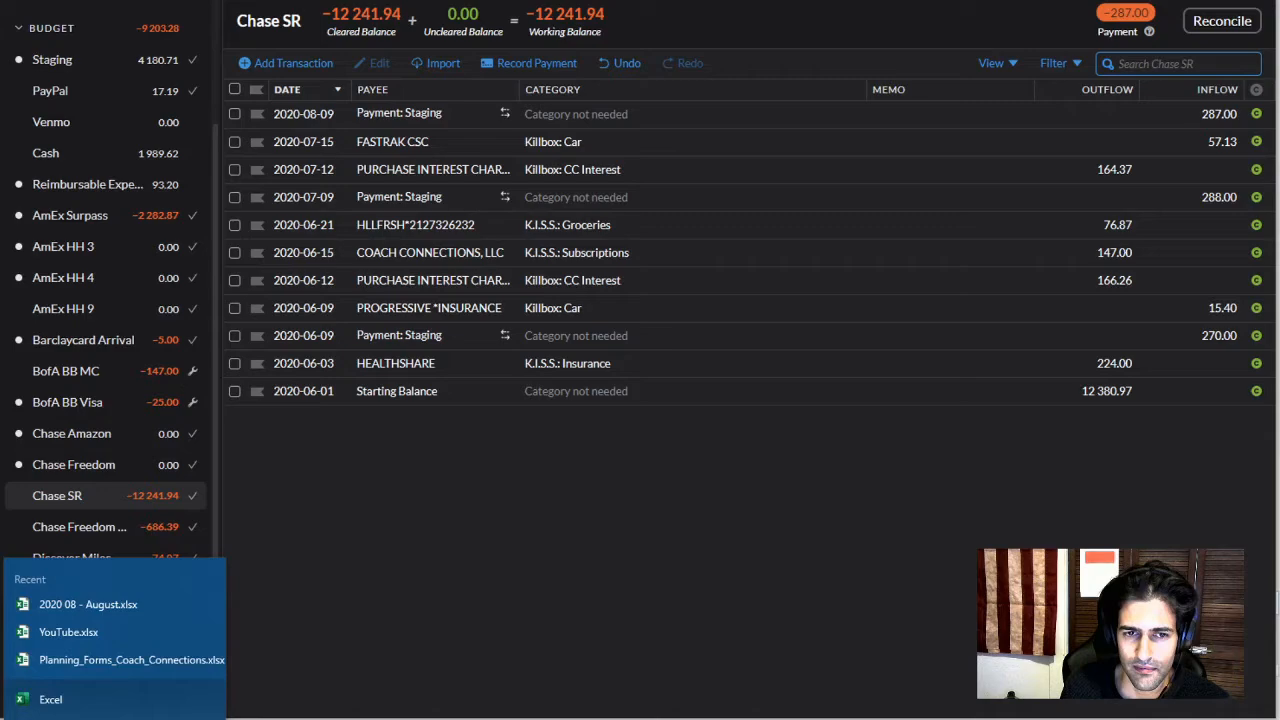
pyautogui.click(76, 630)
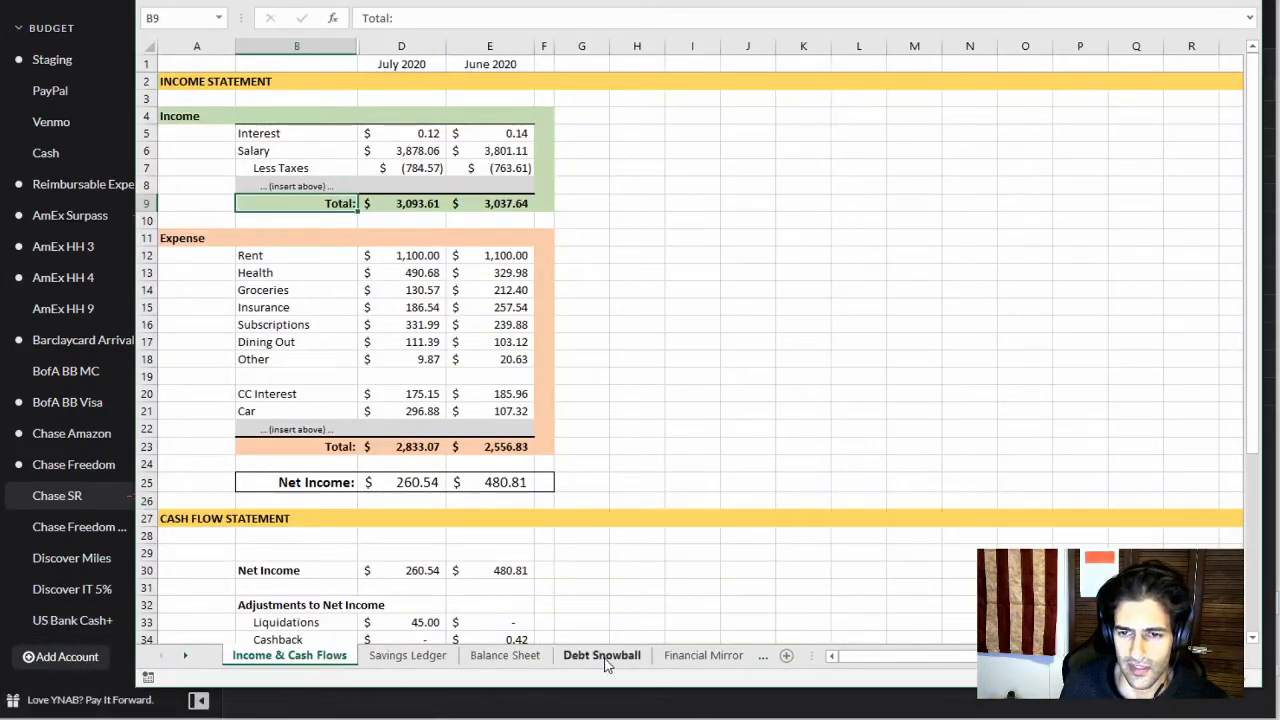
pyautogui.click(602, 656)
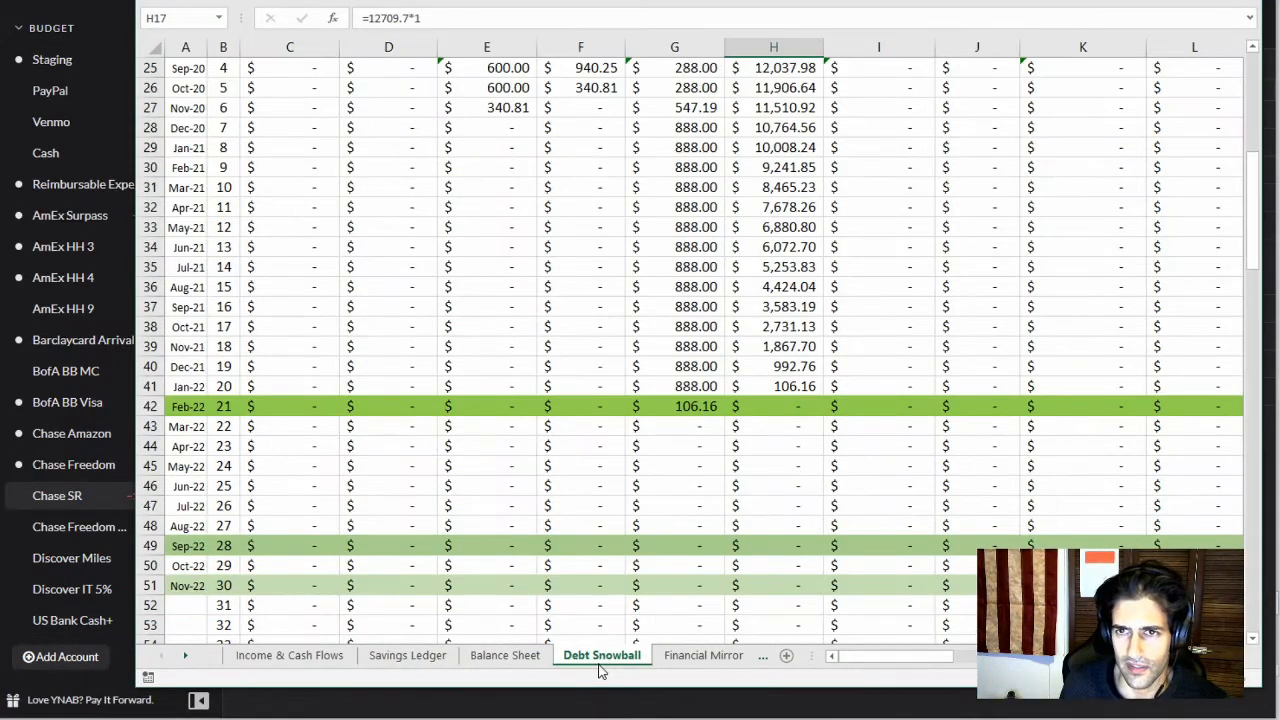
pyautogui.scroll(6, 725, 536)
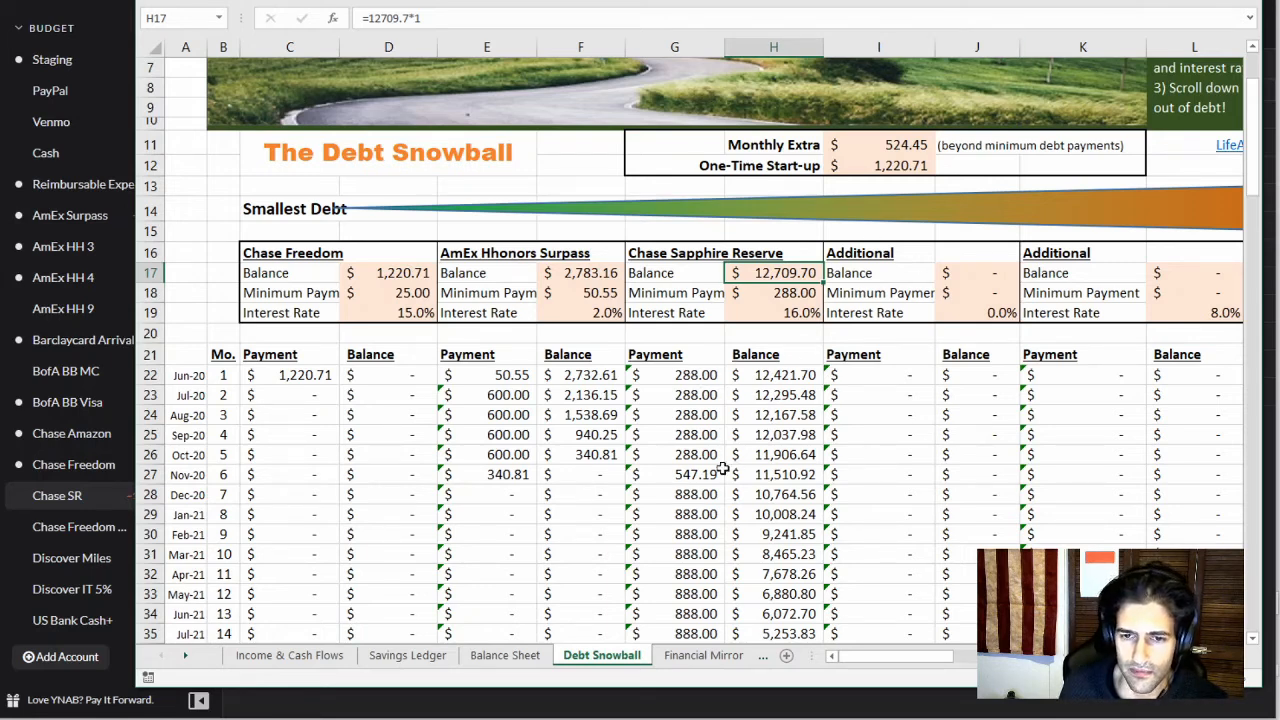
pyautogui.hotkey('alt', 'Tab')
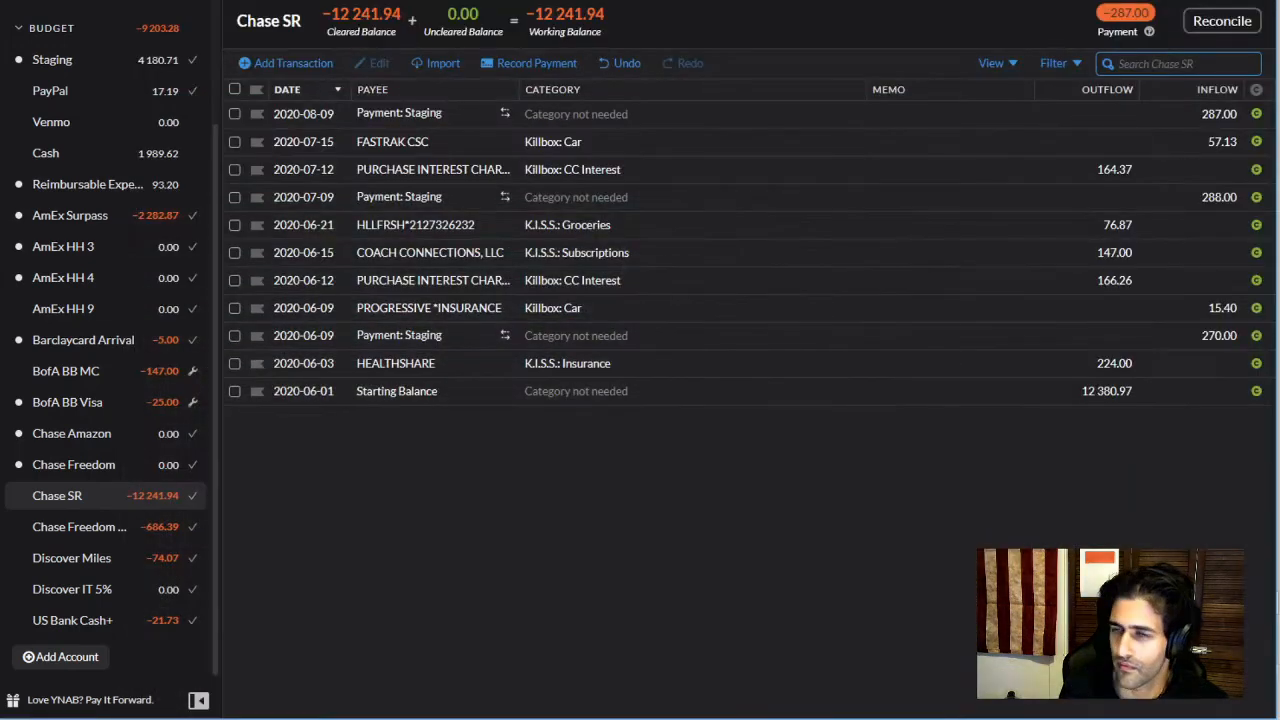
# In the Chase Freedom account, set the 2020-08-07 automatic payment's payee to Payment from: Staging and approve it
pyautogui.click(92, 467)
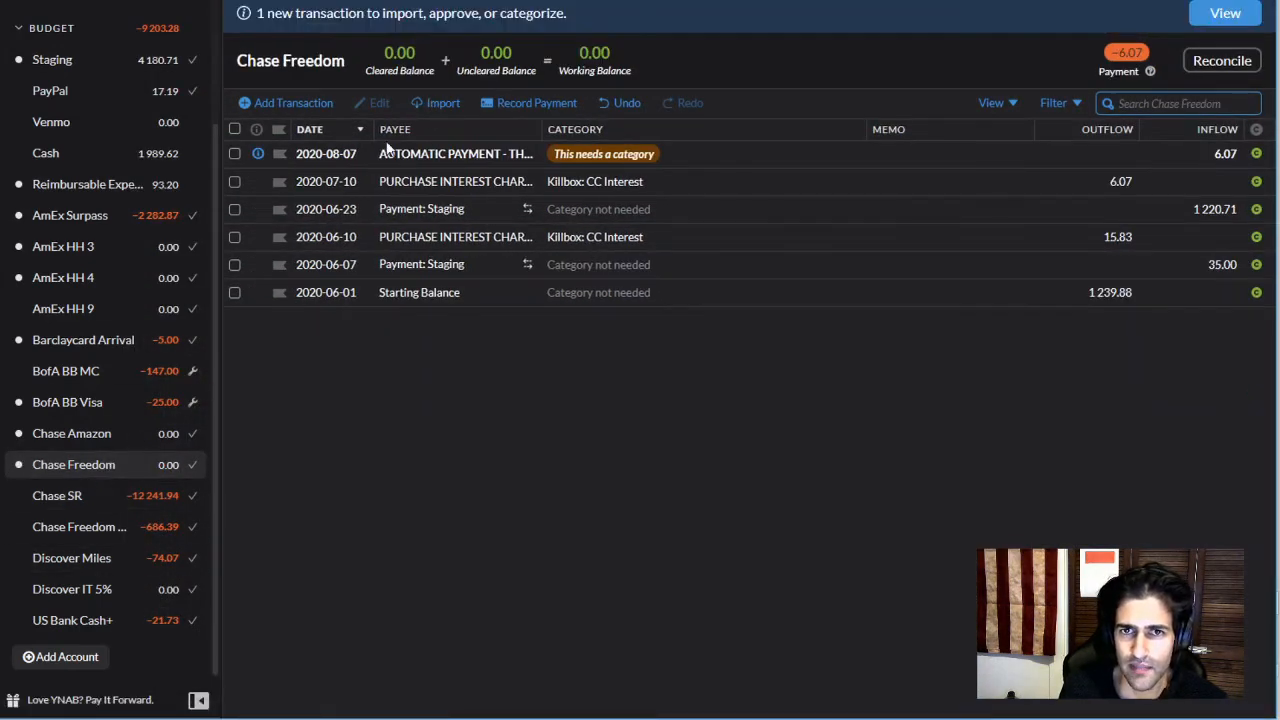
pyautogui.click(519, 165)
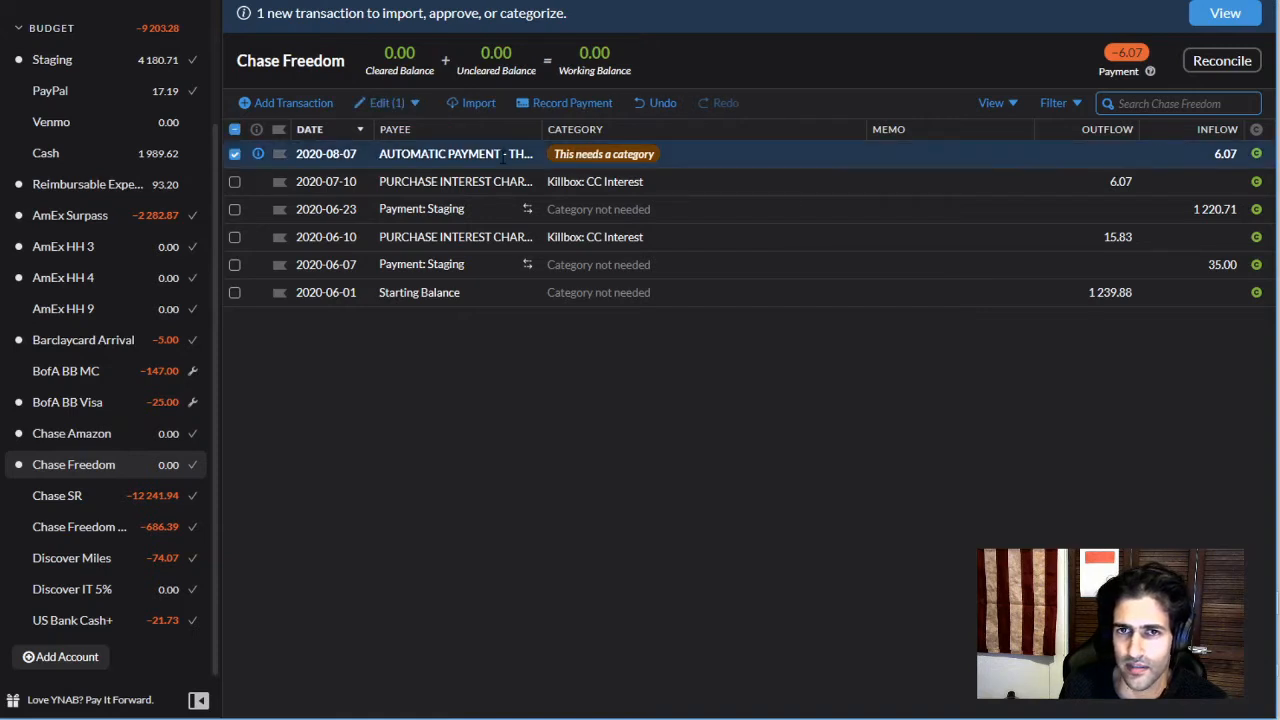
pyautogui.click(519, 165)
pyautogui.click(420, 322)
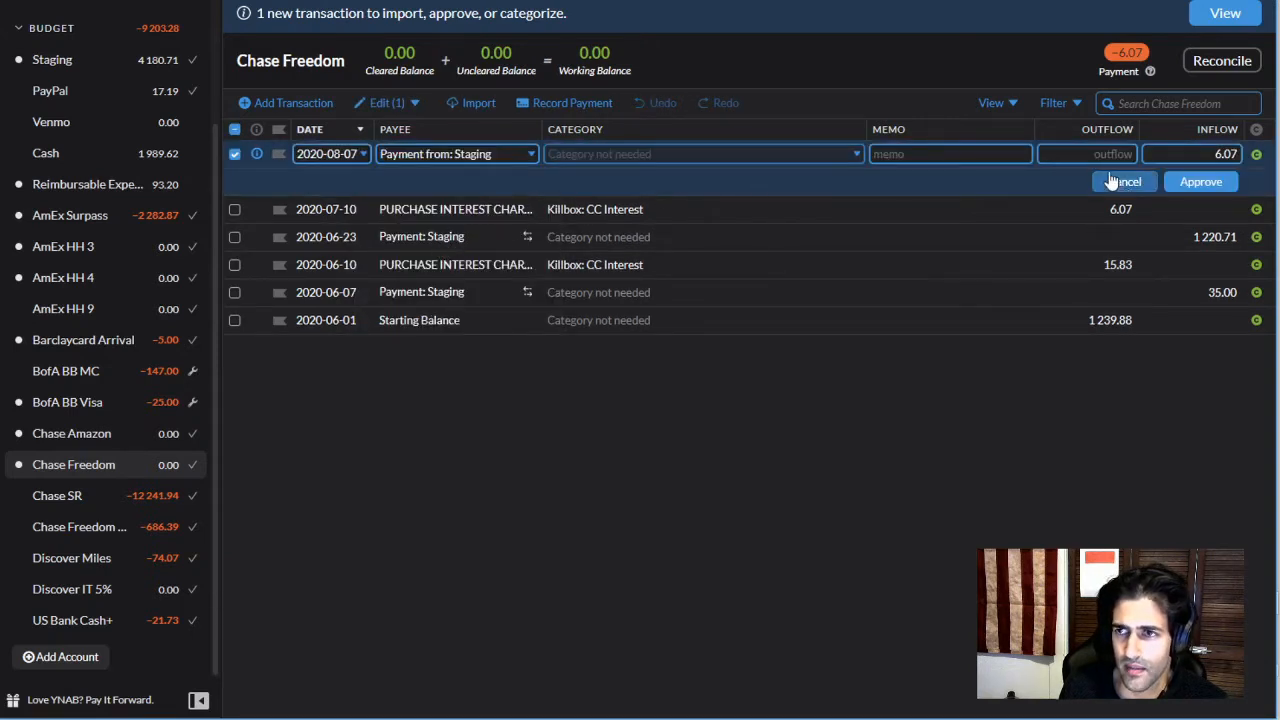
pyautogui.click(1175, 186)
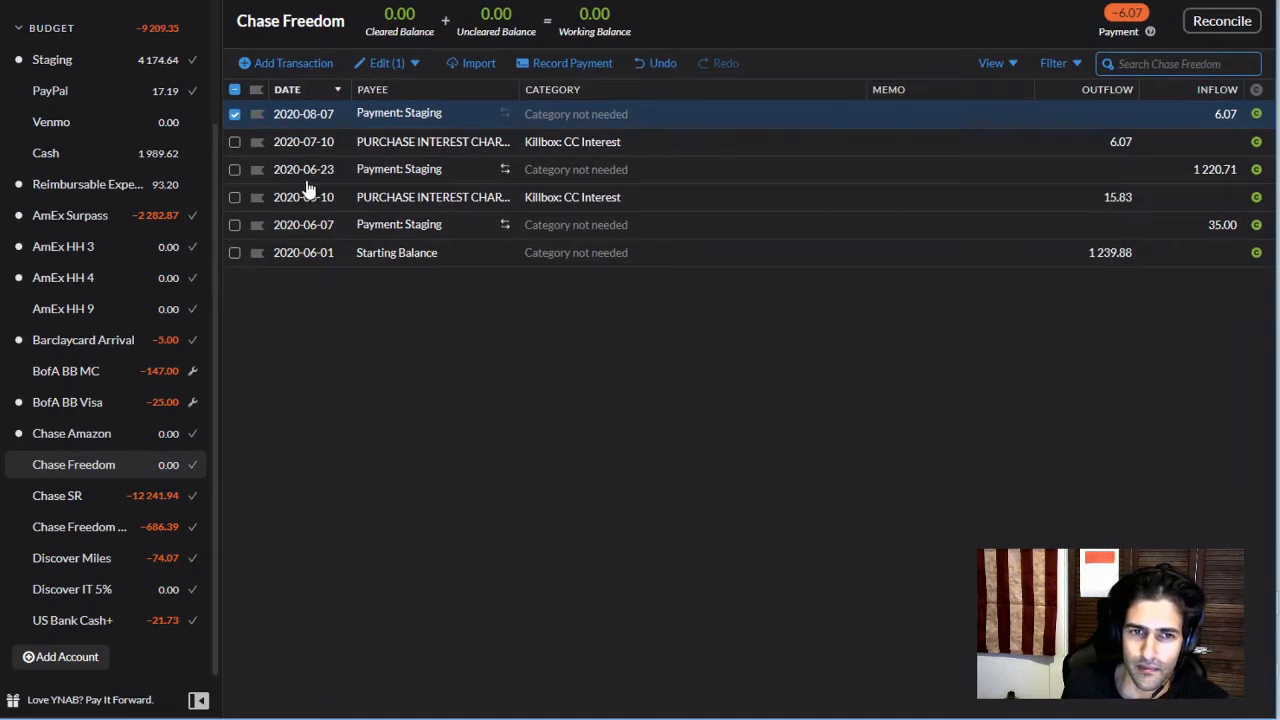
pyautogui.click(235, 114)
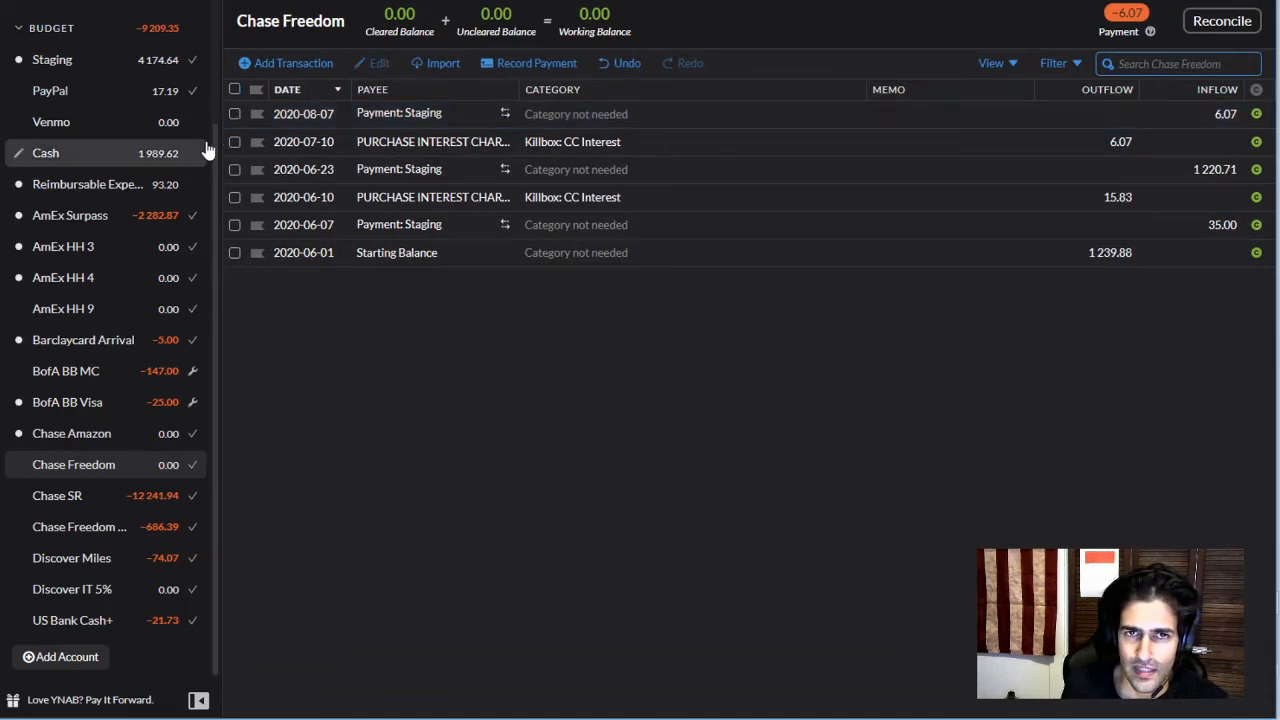
# Open the Chase Amazon account and select its 2020-08-07 automatic payment
pyautogui.click(88, 566)
pyautogui.click(75, 433)
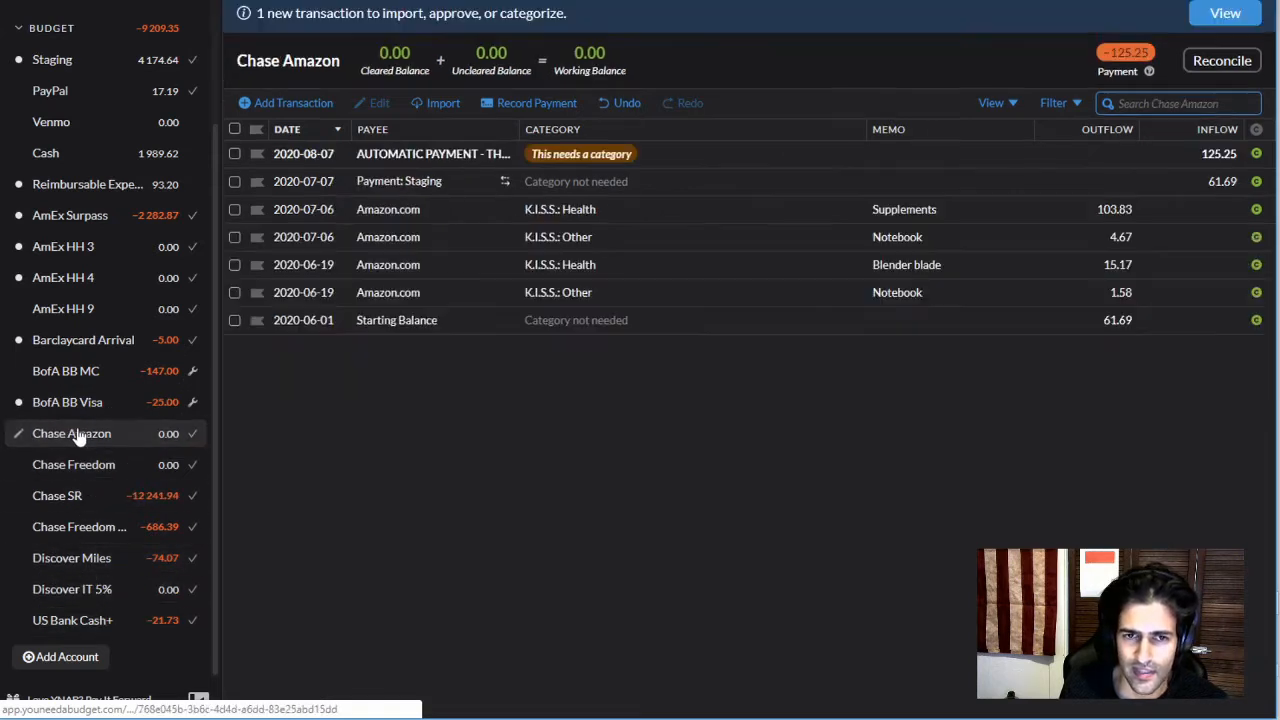
pyautogui.click(425, 155)
pyautogui.click(425, 155)
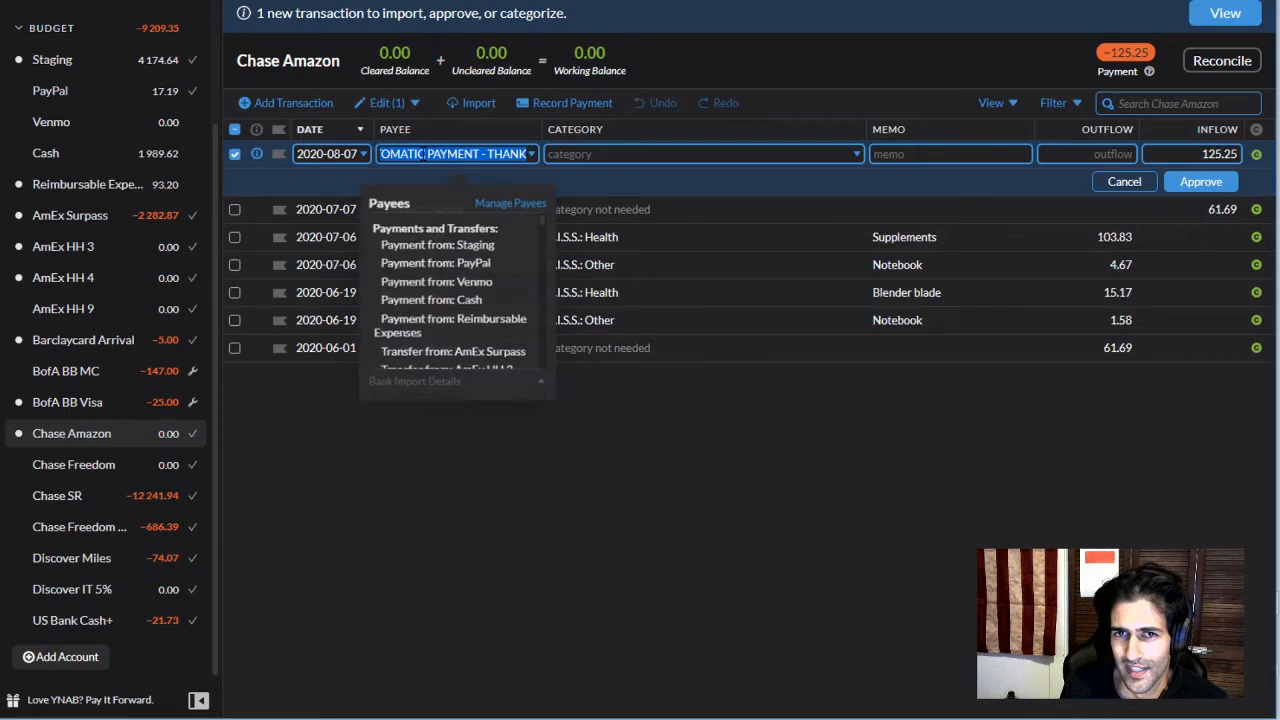
pyautogui.click(426, 246)
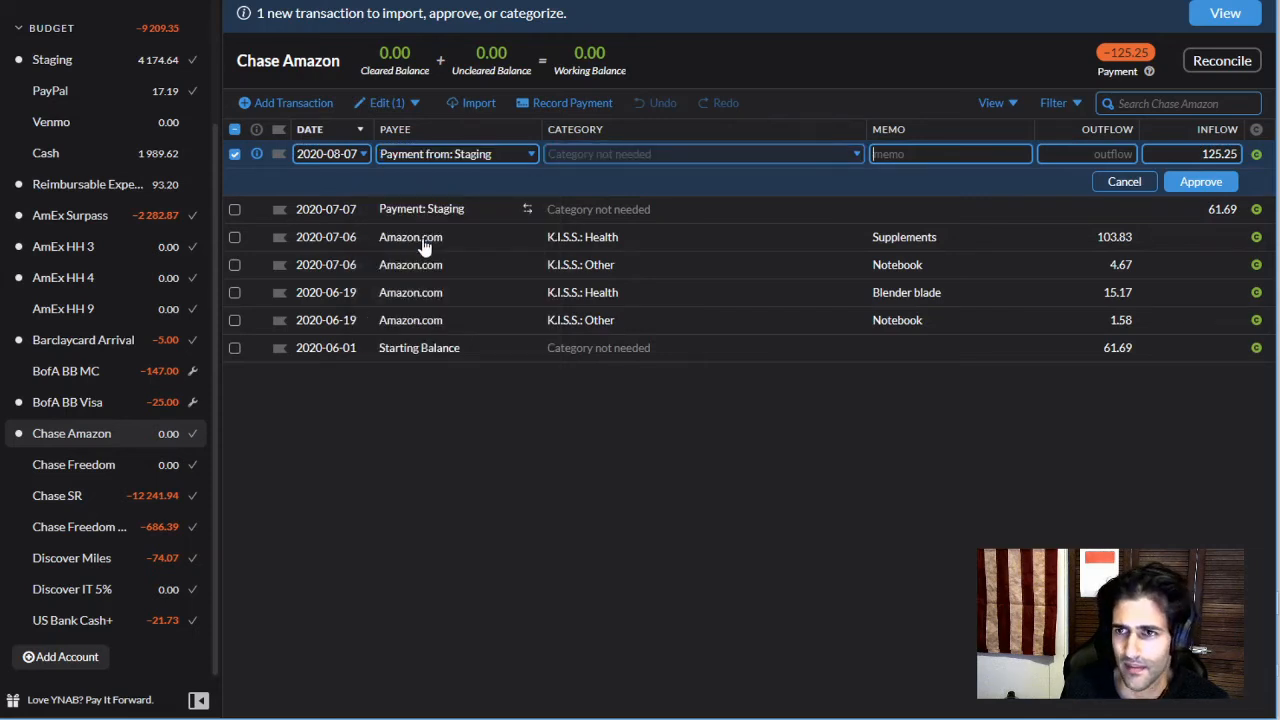
pyautogui.click(1126, 184)
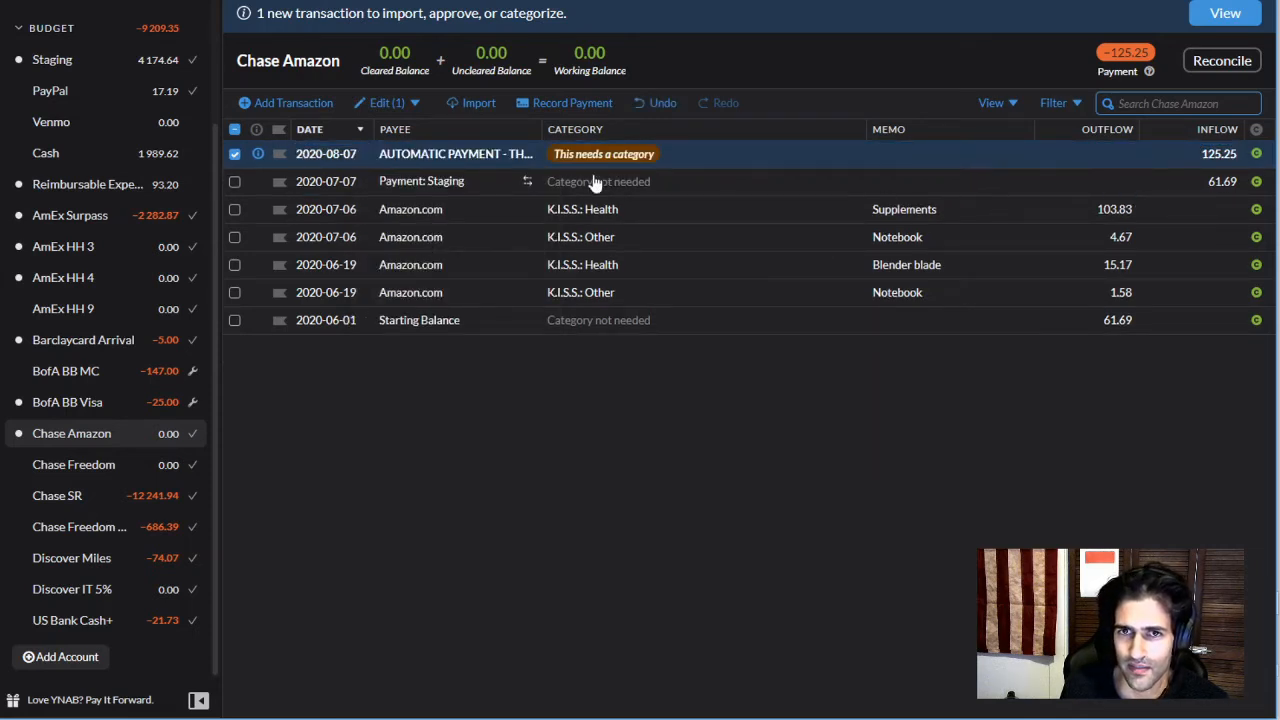
# Set the Chase Amazon automatic payment's payee to Payment from: Staging, approve the transaction and deselect it
pyautogui.click(490, 155)
pyautogui.click(457, 246)
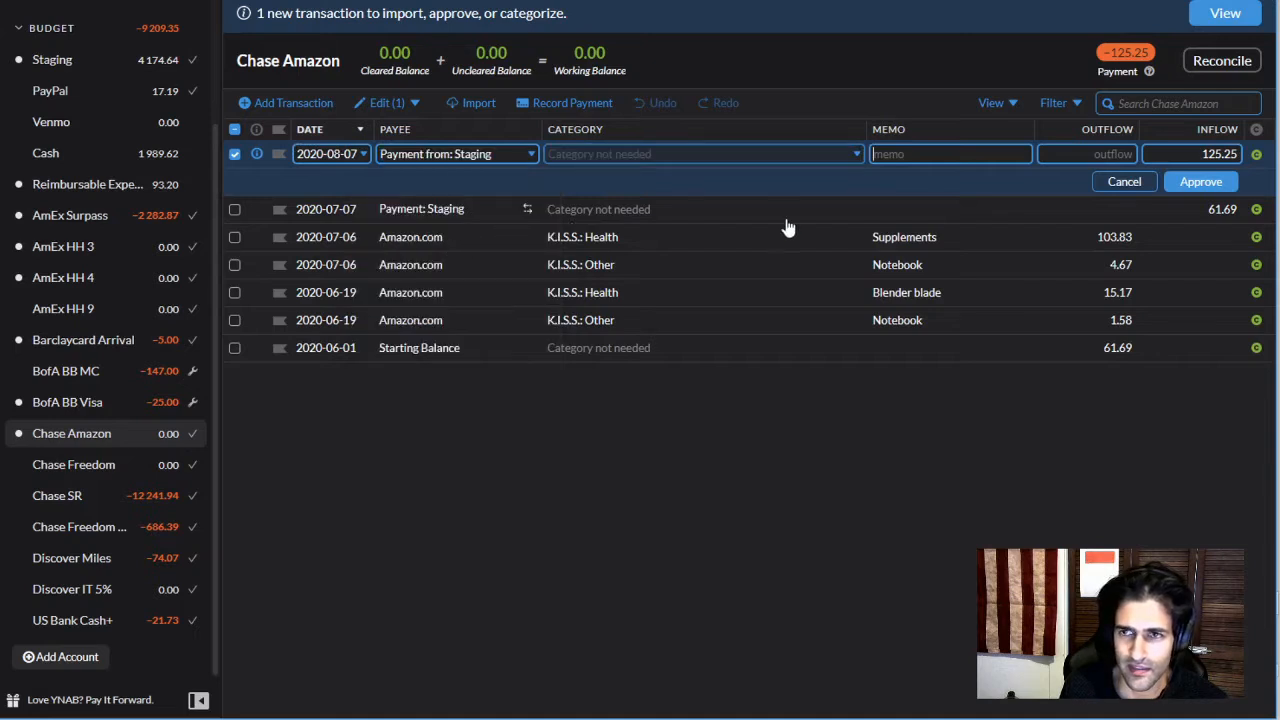
pyautogui.click(1211, 184)
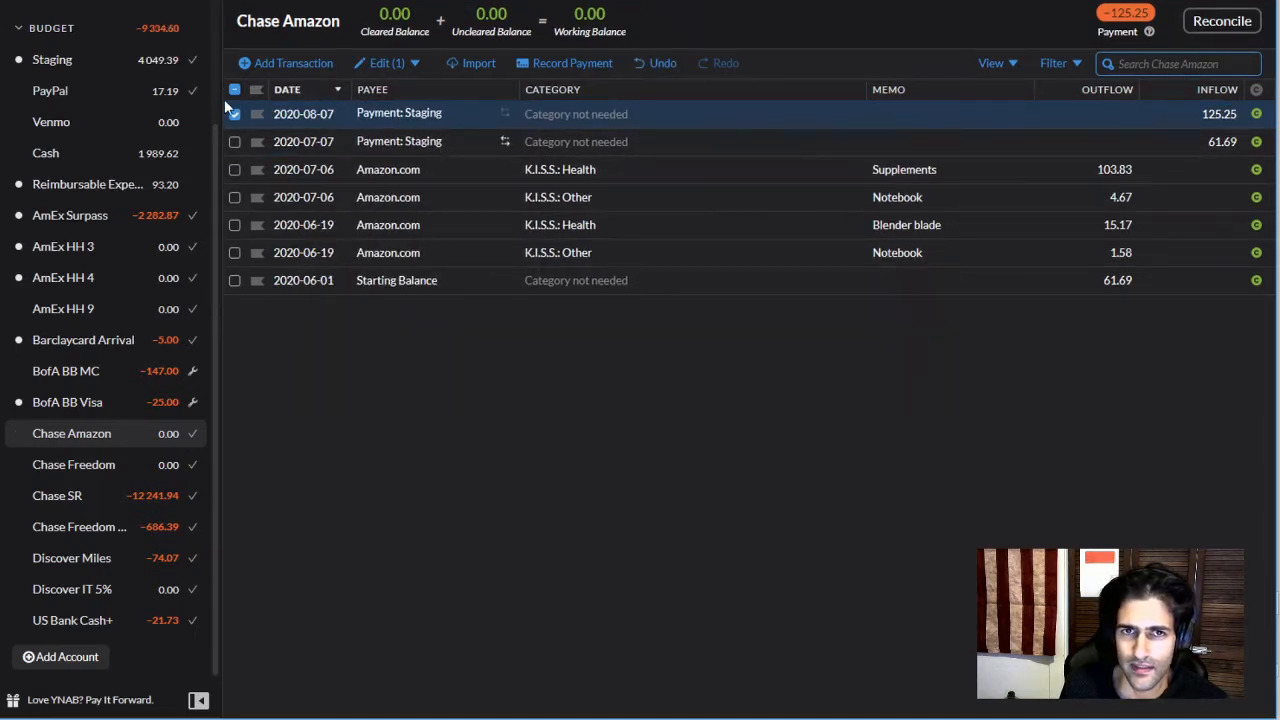
pyautogui.click(235, 114)
# In the BofA BB Visa account, approve the 2020-08-04 WORLDFINANCIALGROUP charge under K.I.S.S.: Subscriptions
pyautogui.click(95, 402)
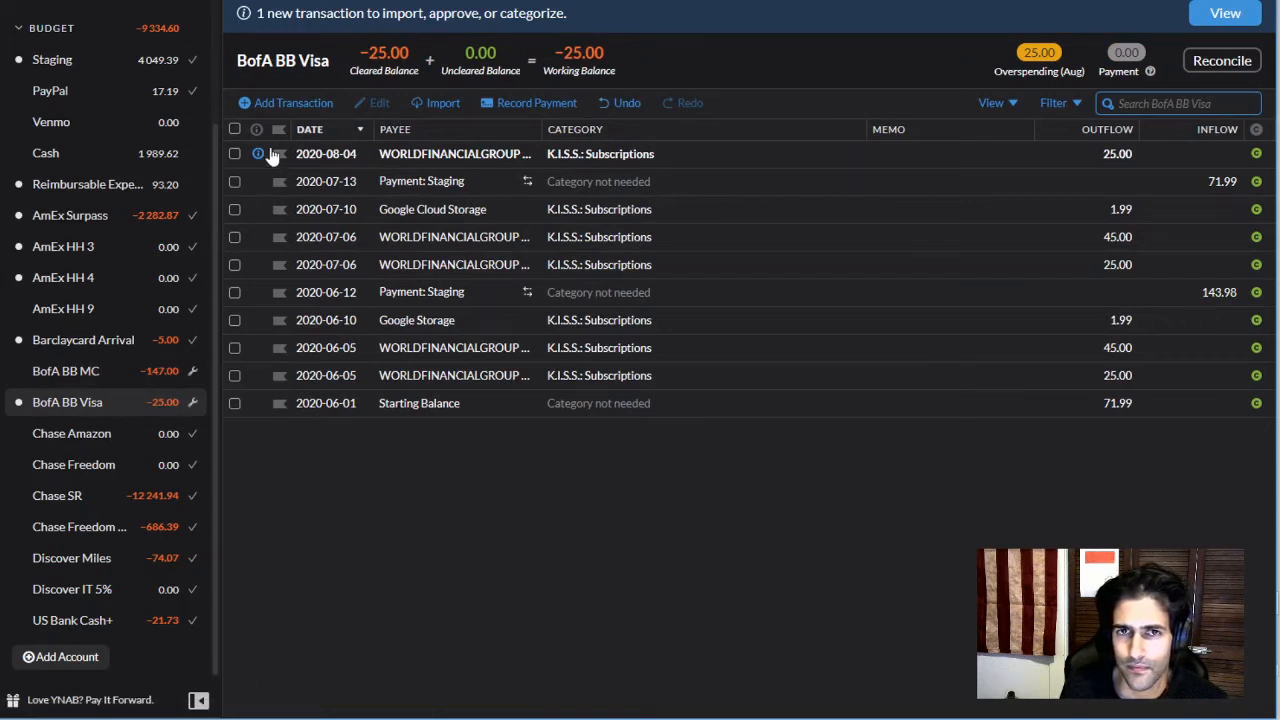
pyautogui.click(258, 155)
pyautogui.click(257, 197)
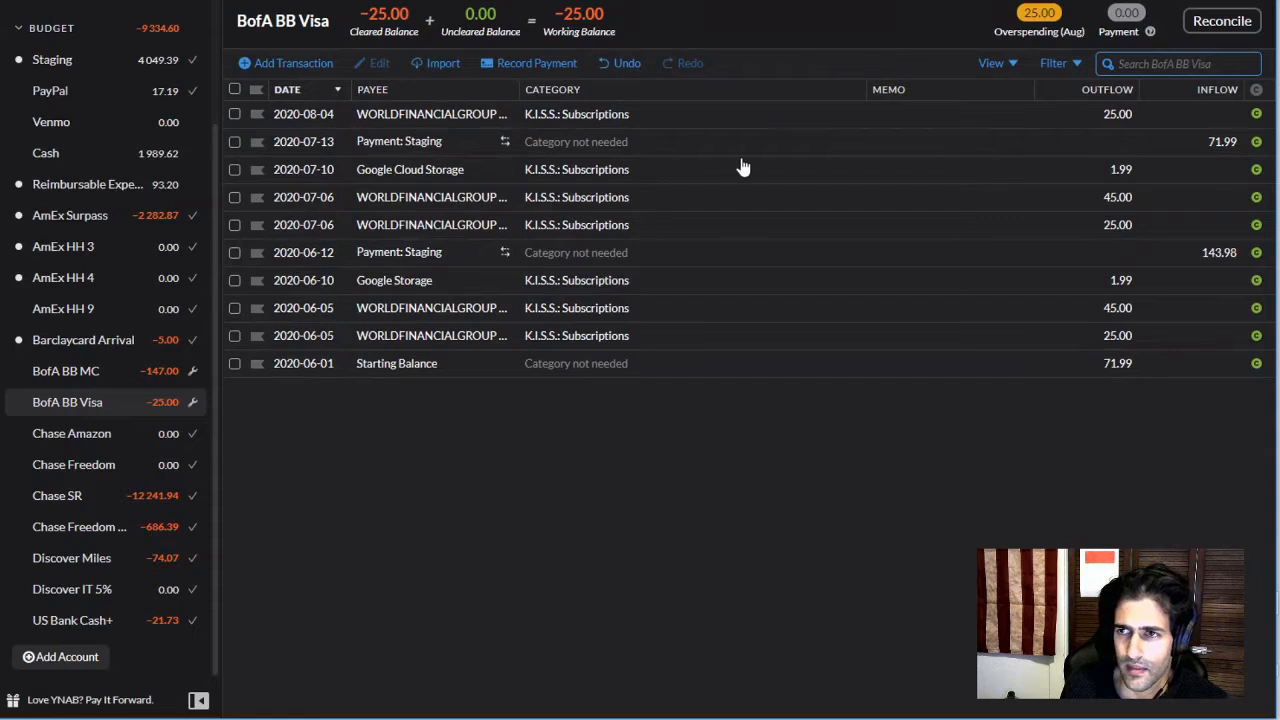
# Compare the 2020-08-04 WORLDFINANCIALGROUP charge with the 25.00 charge from 2020-07-06, and clear the selection
pyautogui.click(234, 114)
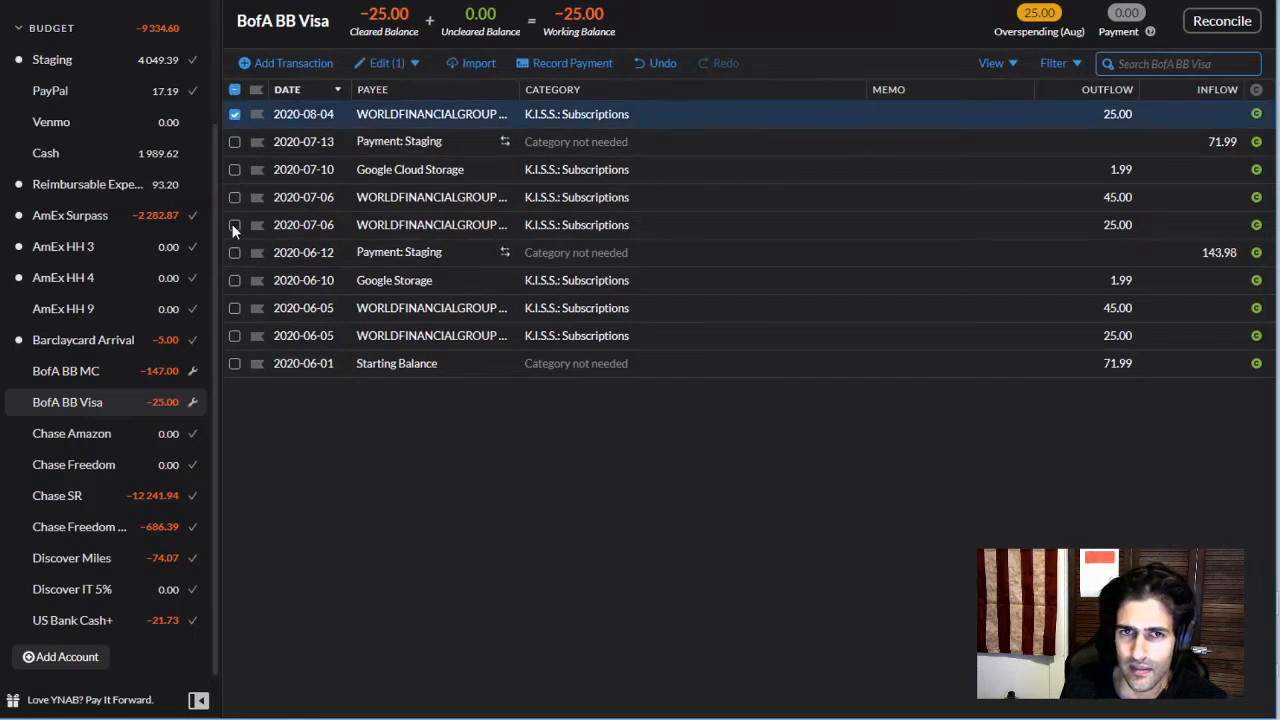
pyautogui.click(234, 225)
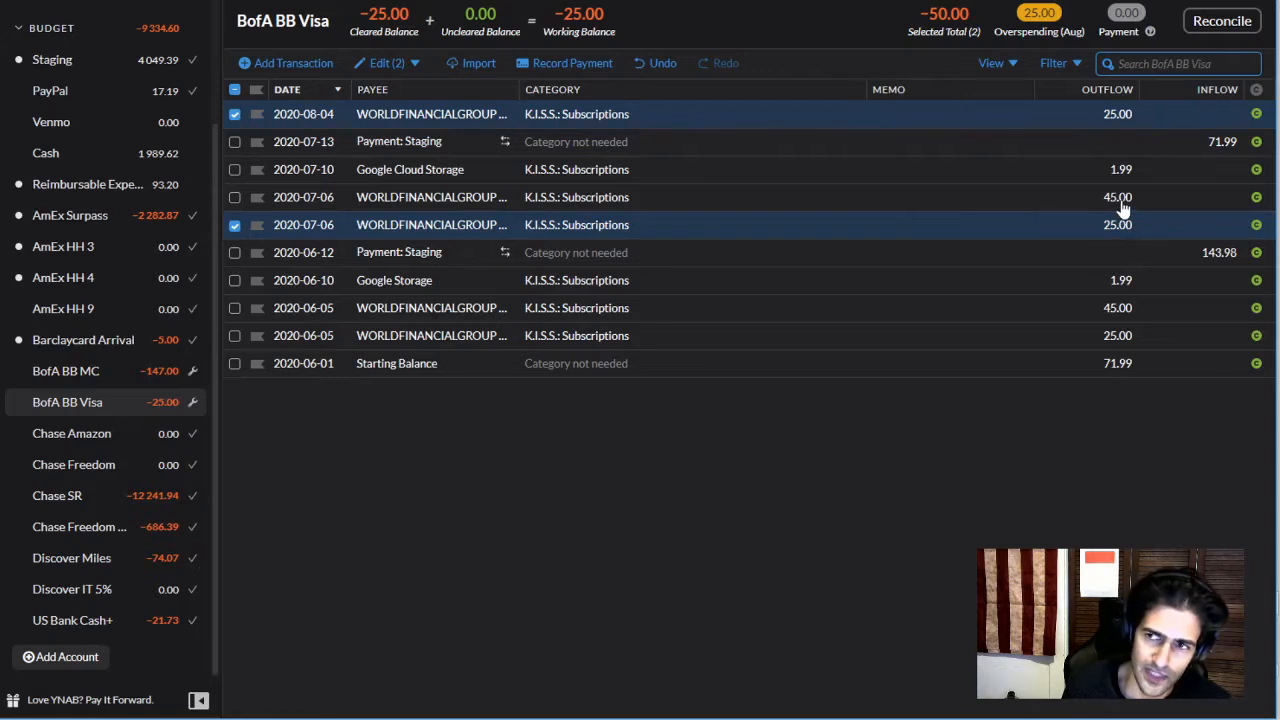
pyautogui.click(235, 226)
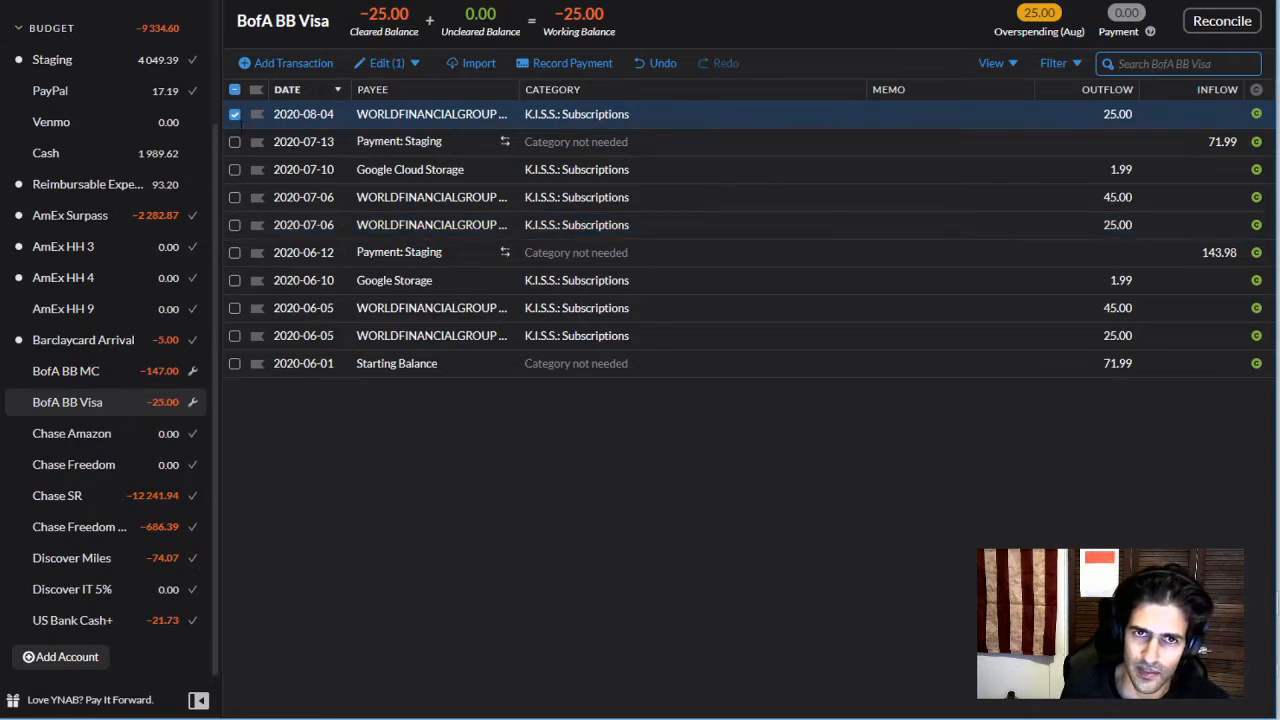
pyautogui.click(234, 114)
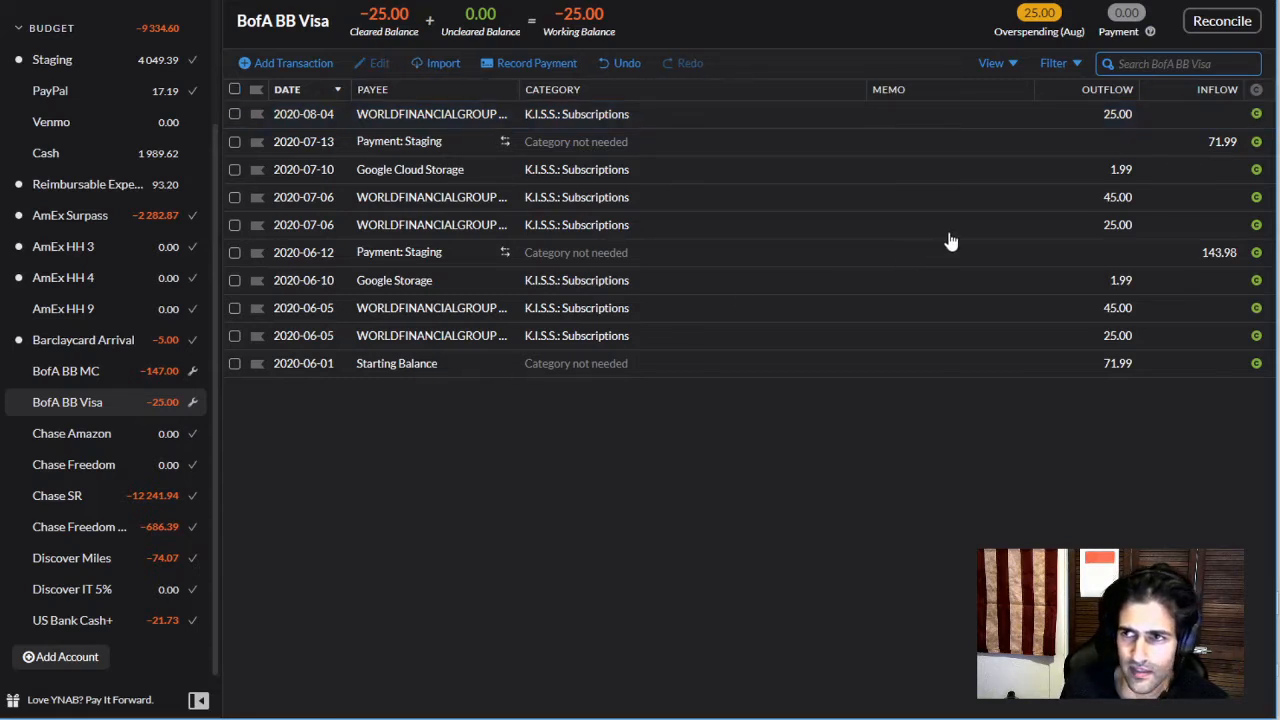
# In the Barclaycard Arrival account, categorize the 2020-08-02 CRAIGSLIST.ORG charge as Killbox: Car and approve it
pyautogui.click(77, 342)
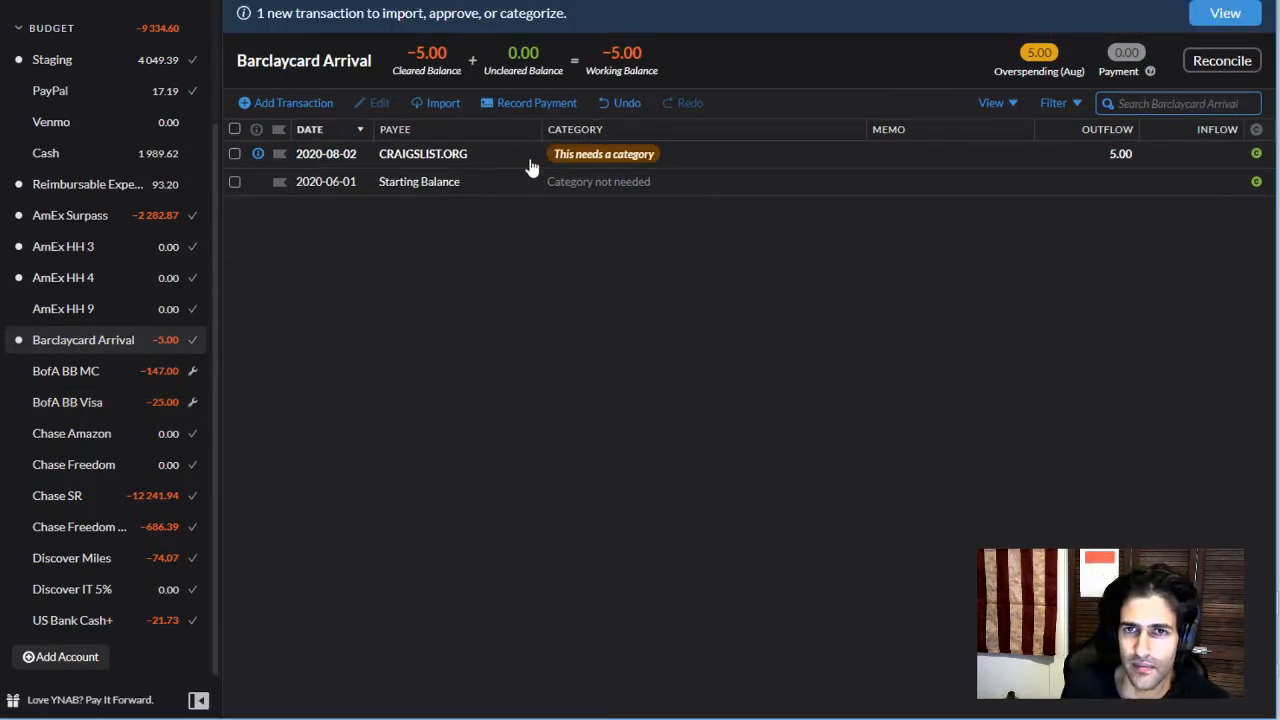
pyautogui.click(578, 160)
pyautogui.click(590, 155)
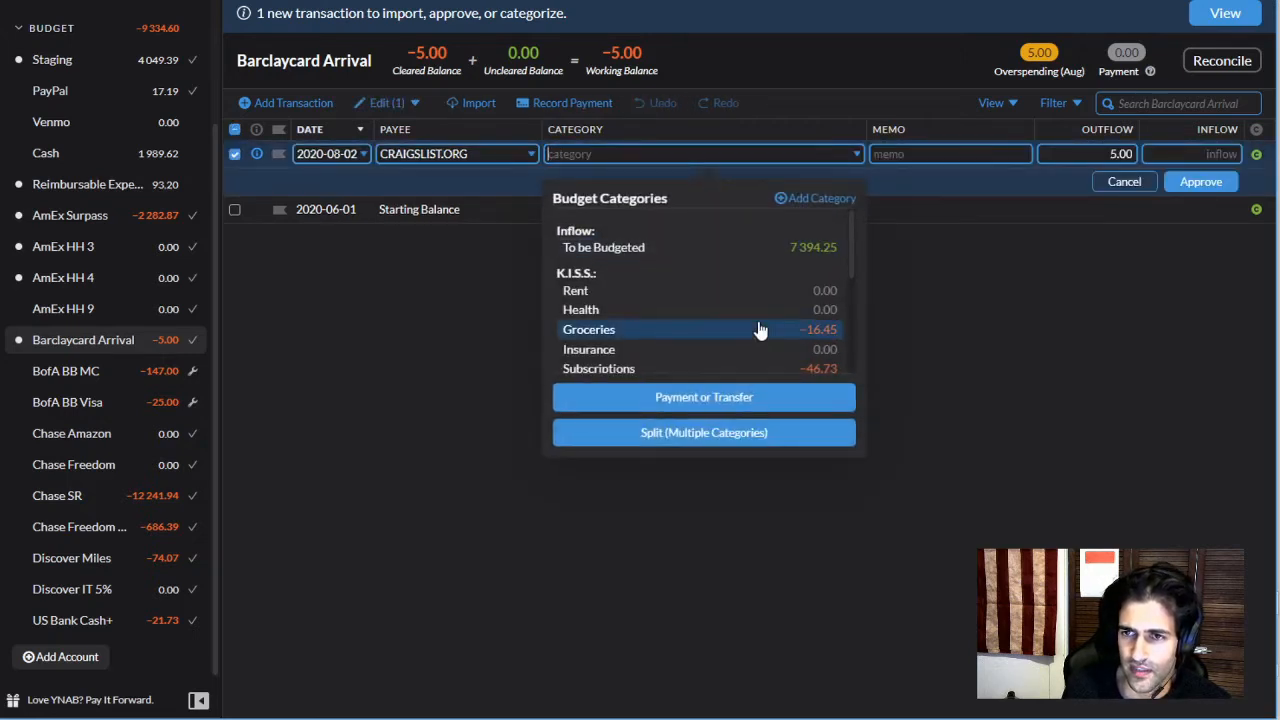
pyautogui.scroll(-1, 760, 330)
pyautogui.scroll(-1, 673, 318)
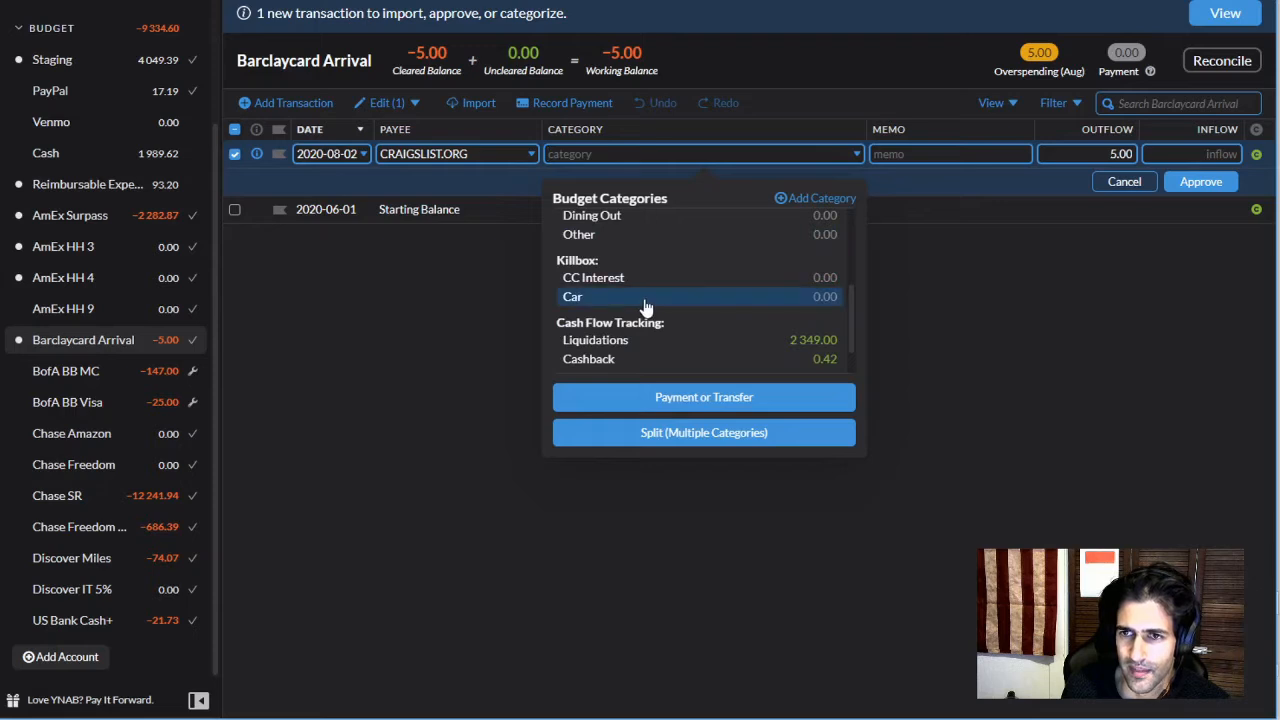
pyautogui.click(646, 300)
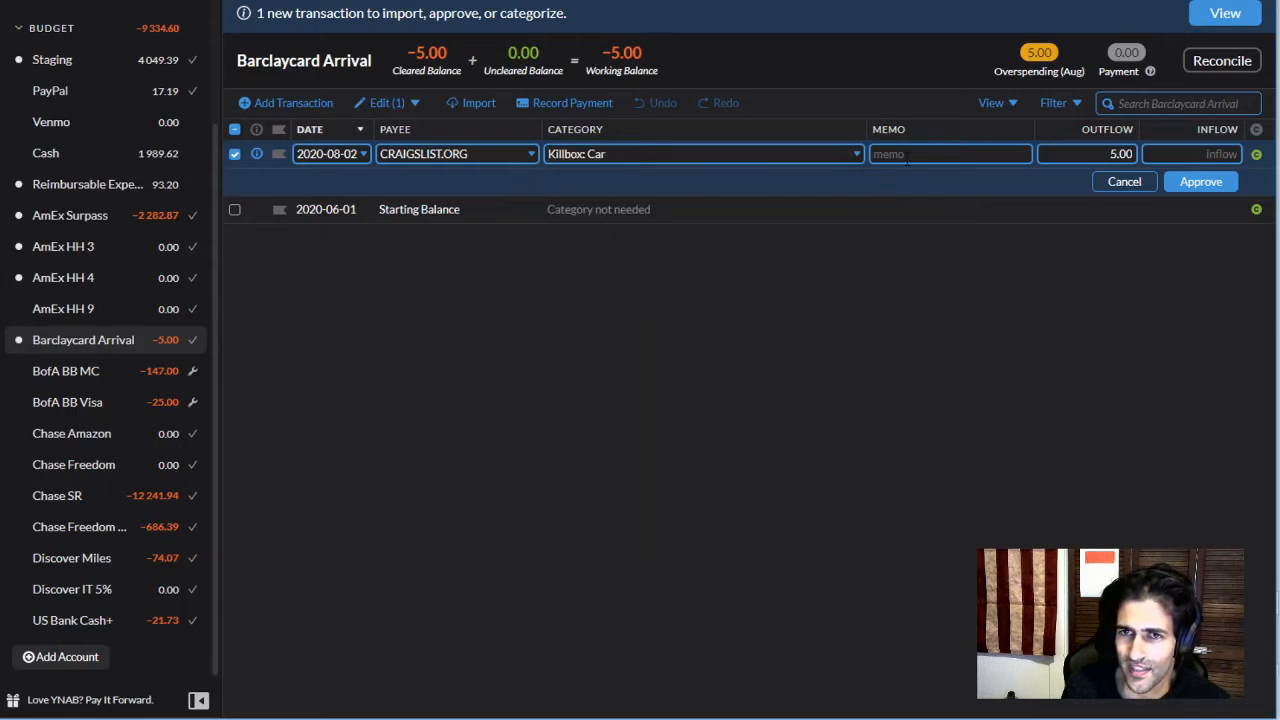
pyautogui.click(1203, 183)
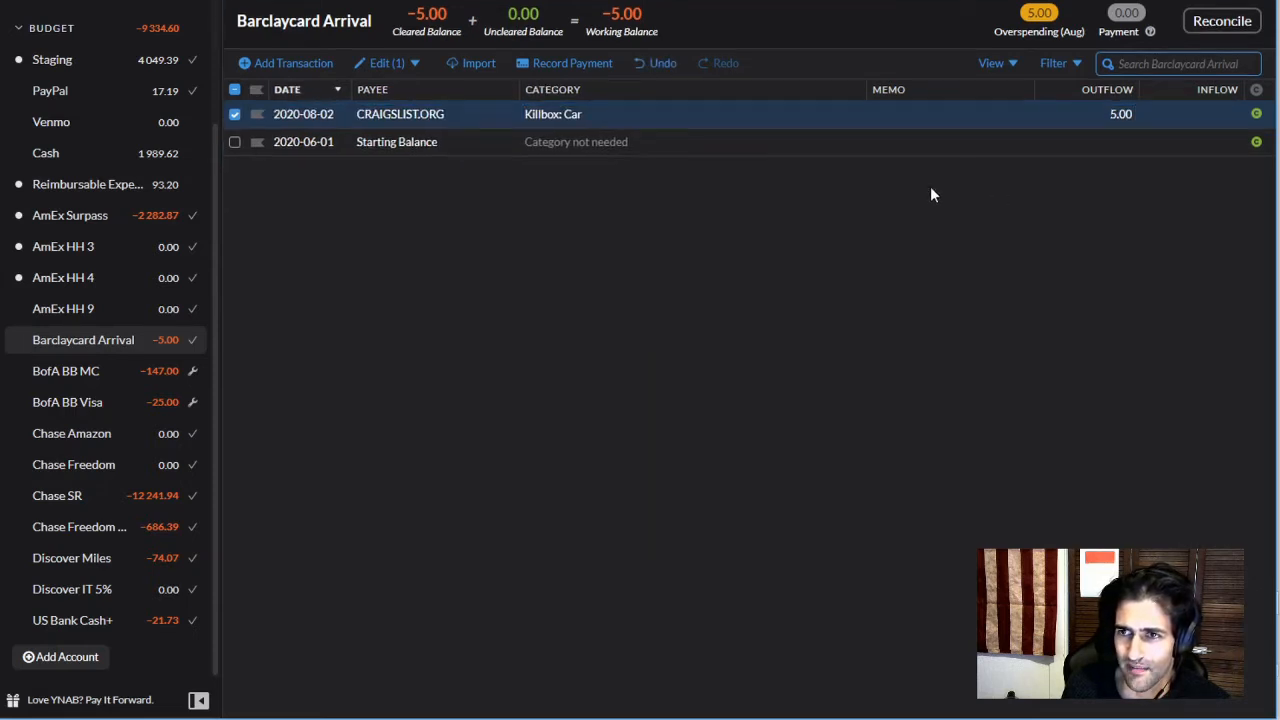
pyautogui.click(235, 113)
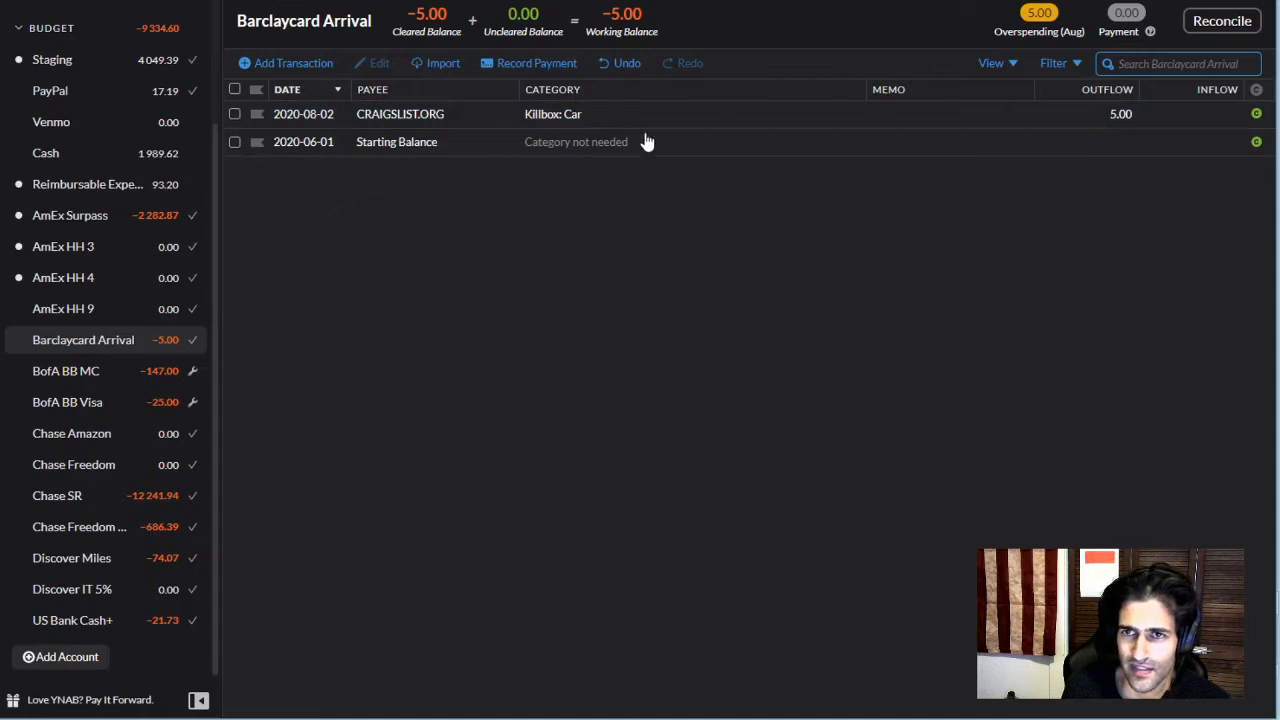
# Add the memo "Listing Fee" to the CRAIGSLIST.ORG charge and save the transaction
pyautogui.click(910, 114)
pyautogui.click(893, 115)
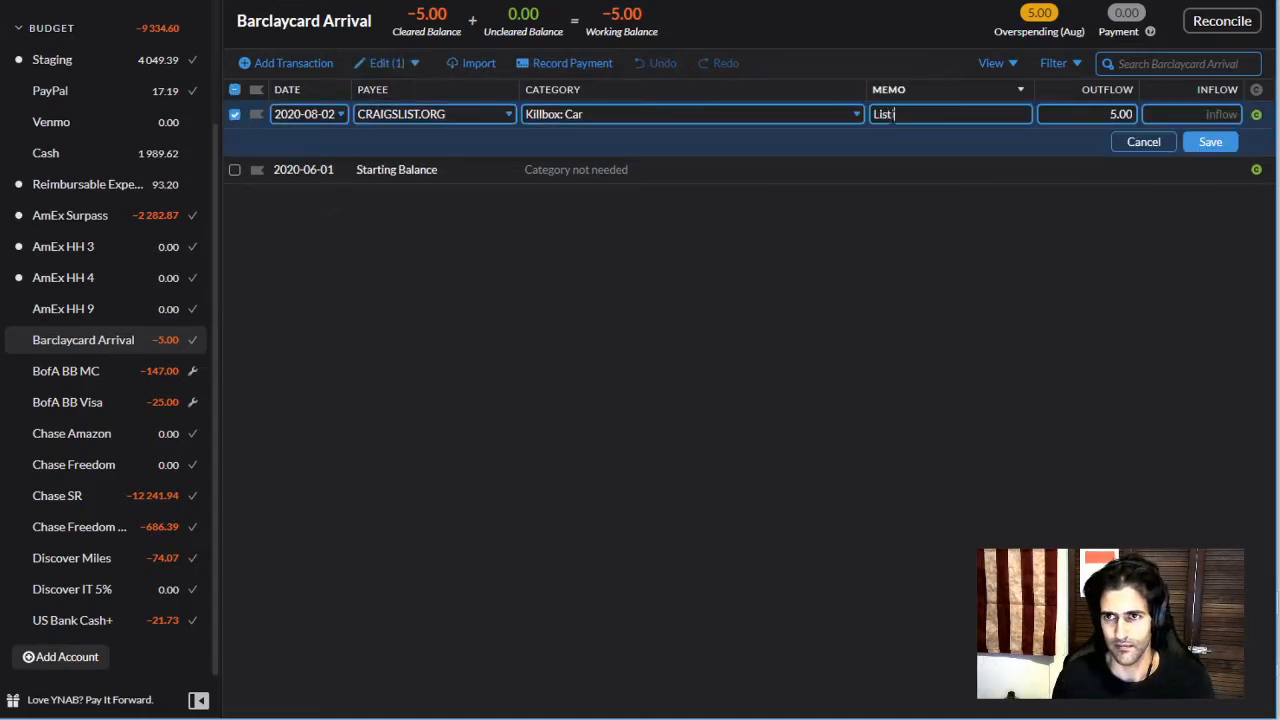
pyautogui.press('Return')
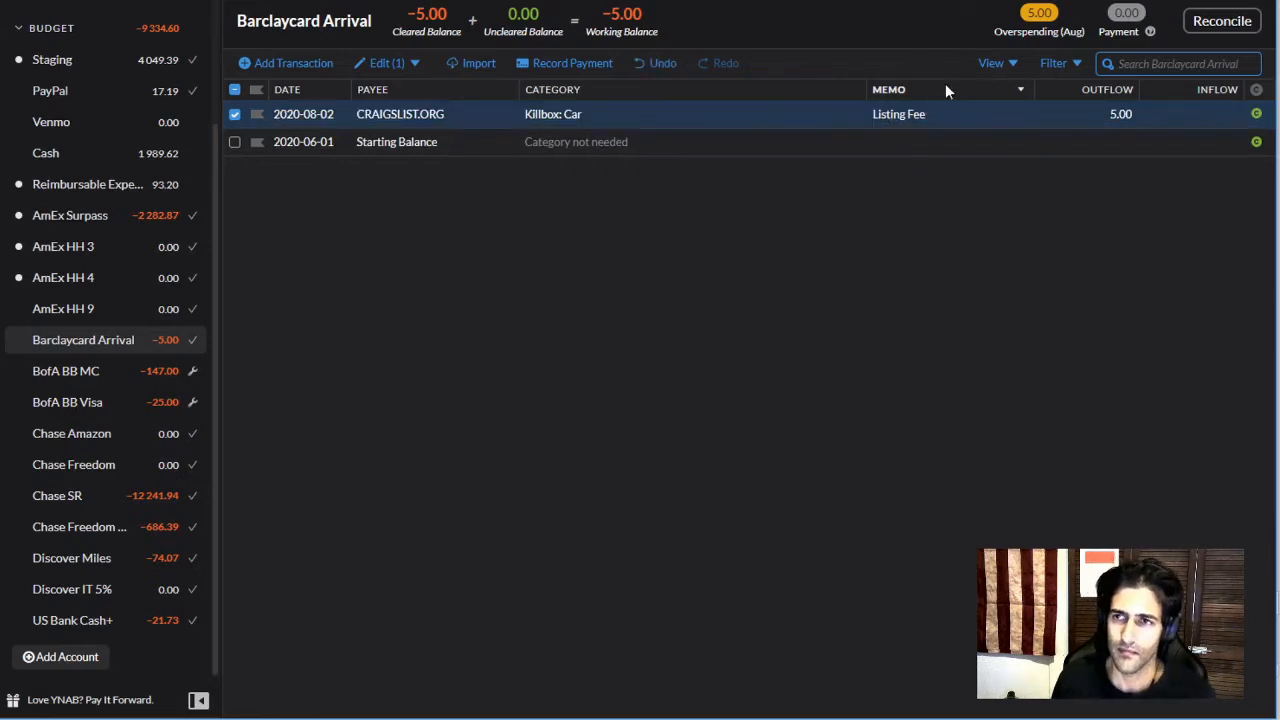
pyautogui.click(234, 116)
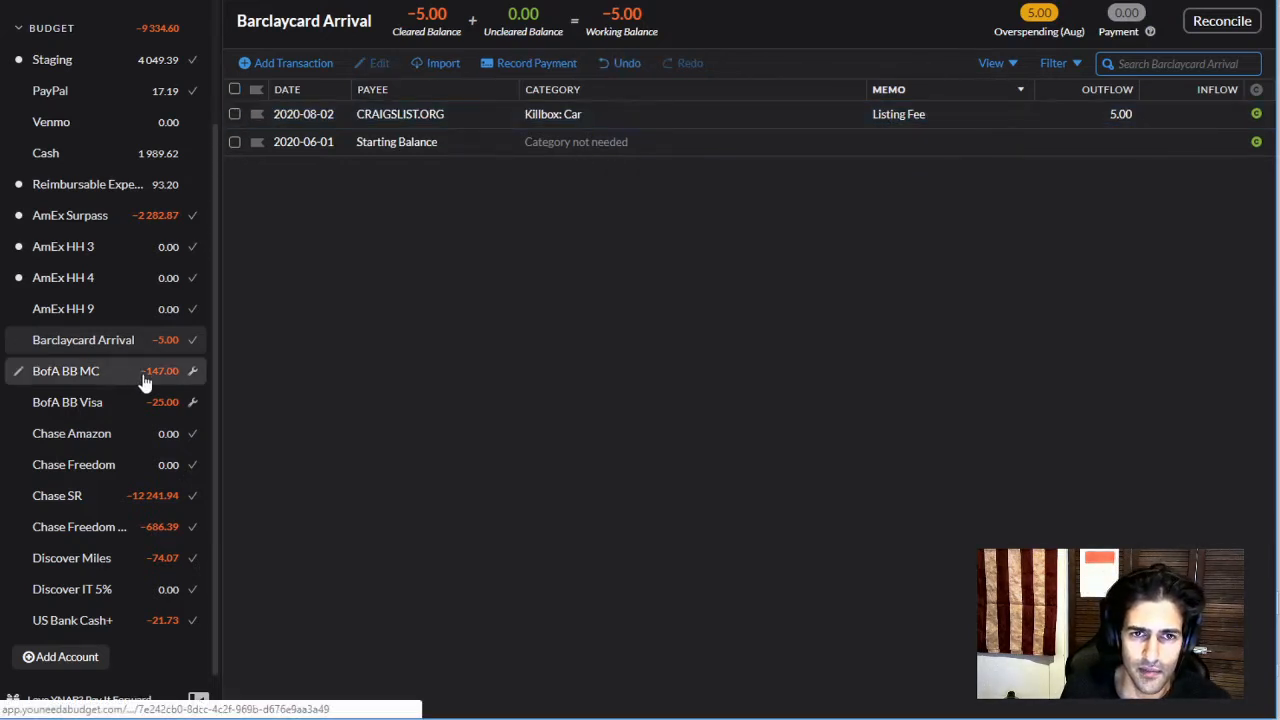
# In the AmEx HH 4 account, approve the matched 2020-07-28 payment from Staging
pyautogui.scroll(2, 120, 375)
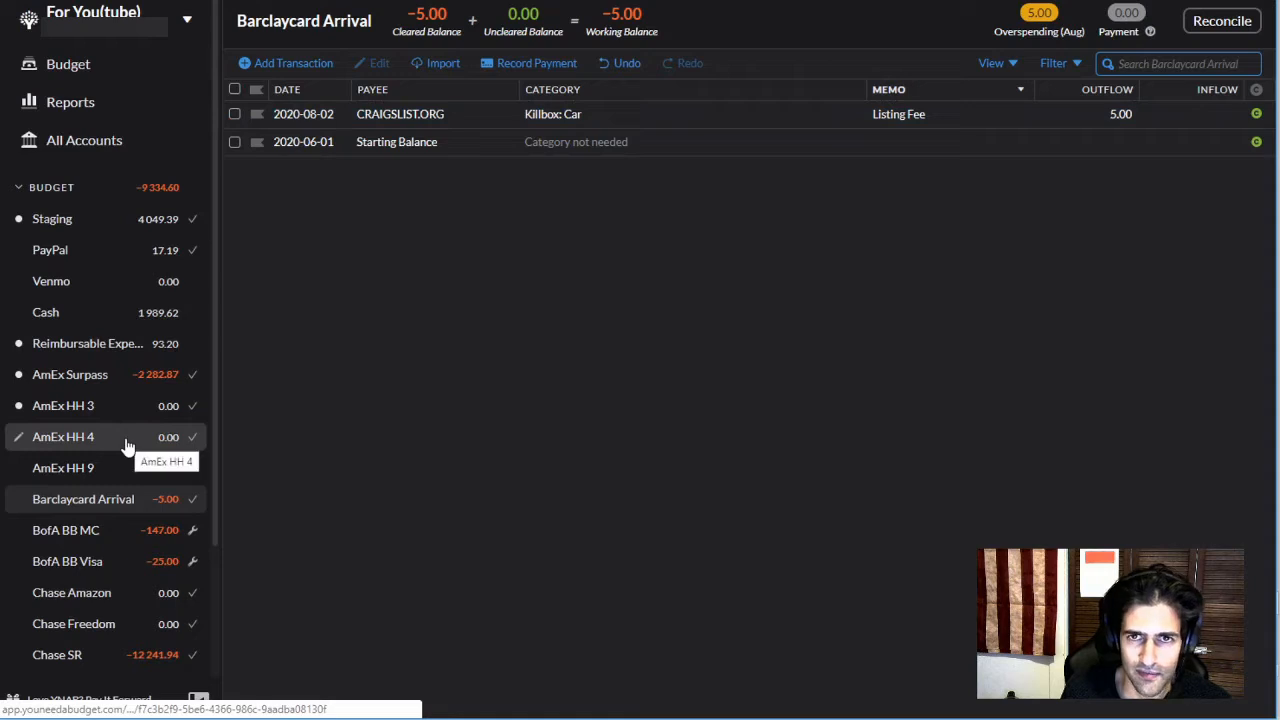
pyautogui.click(77, 445)
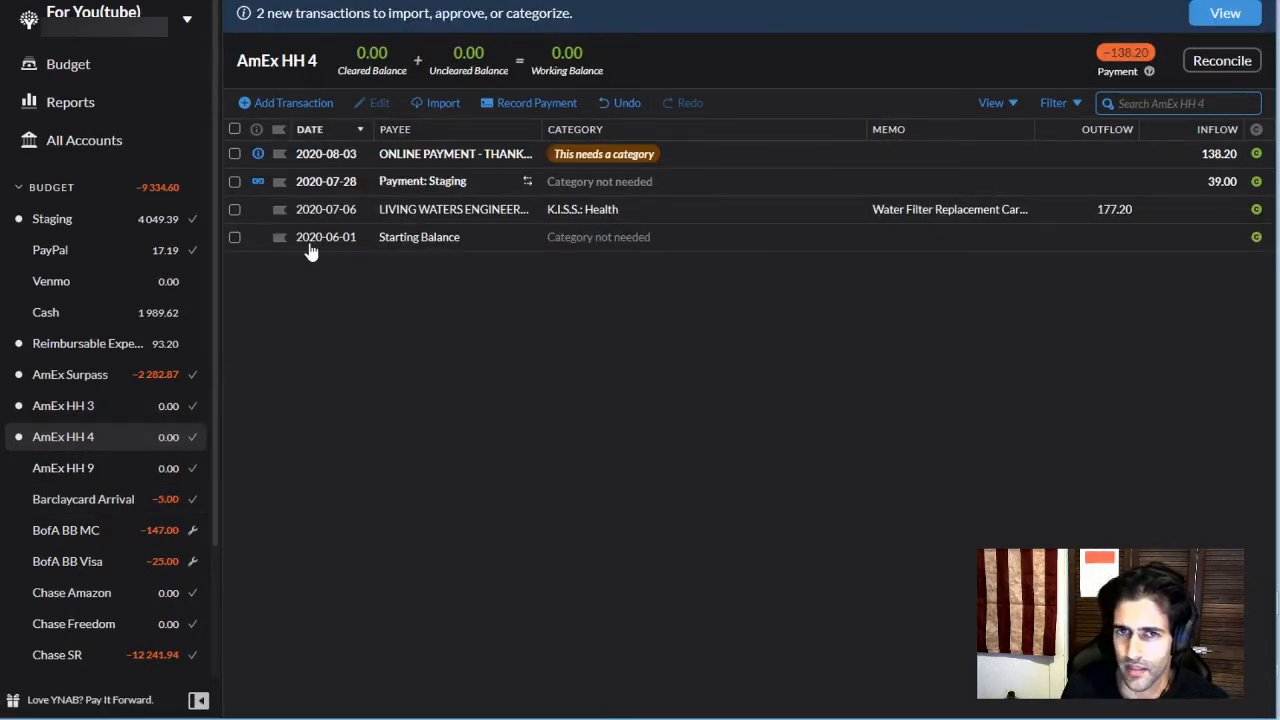
pyautogui.click(259, 184)
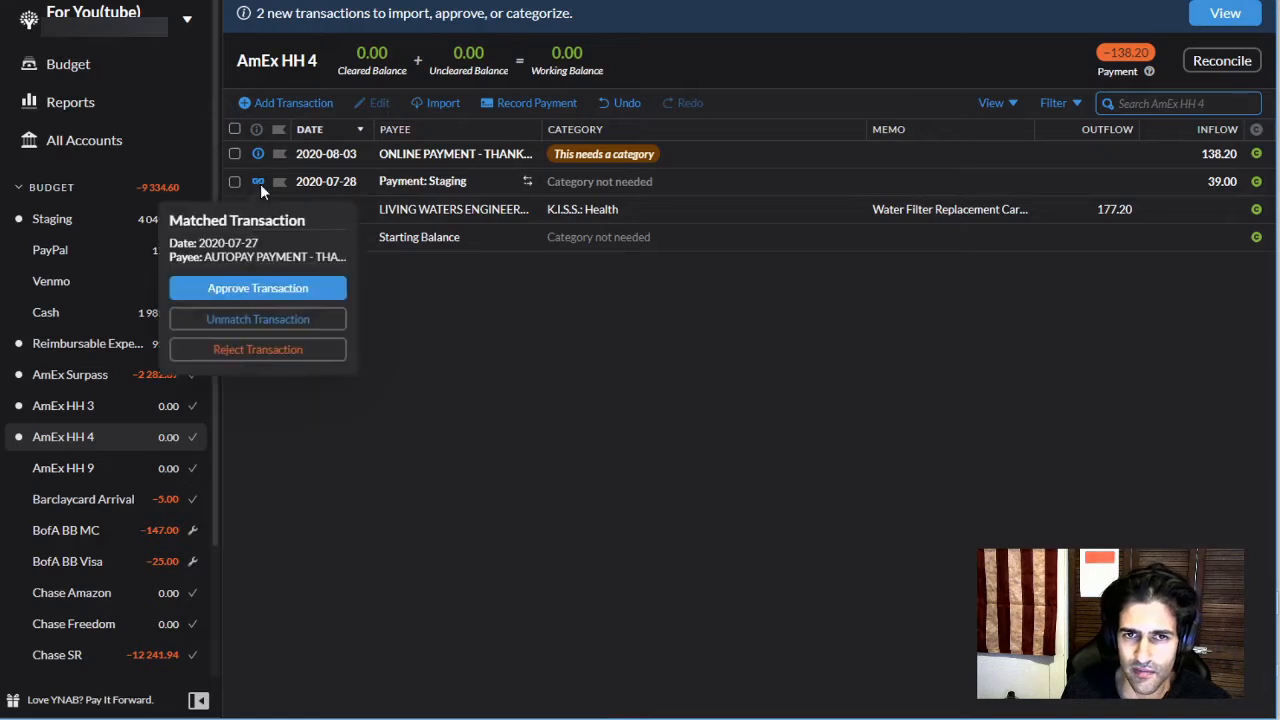
pyautogui.click(257, 288)
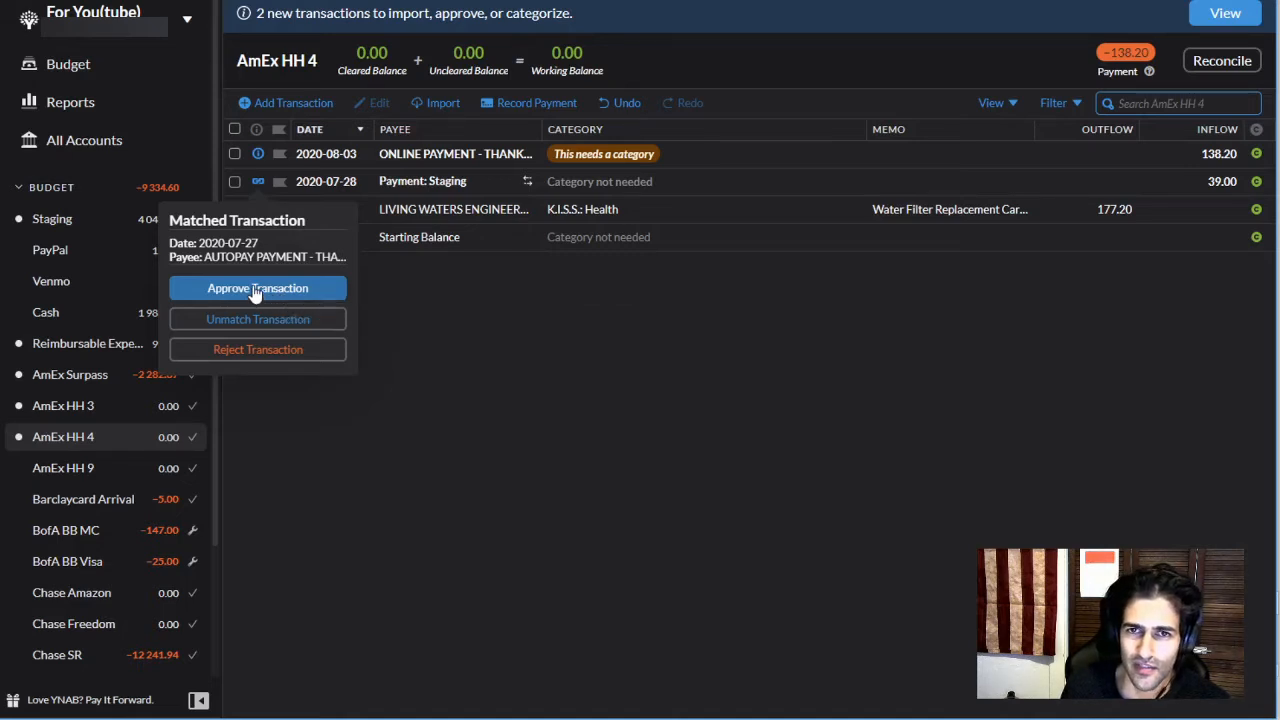
# Set the payee of the 2020-08-03 online payment in AmEx HH 4 to Payment from: Staging and approve it
pyautogui.click(385, 153)
pyautogui.click(400, 245)
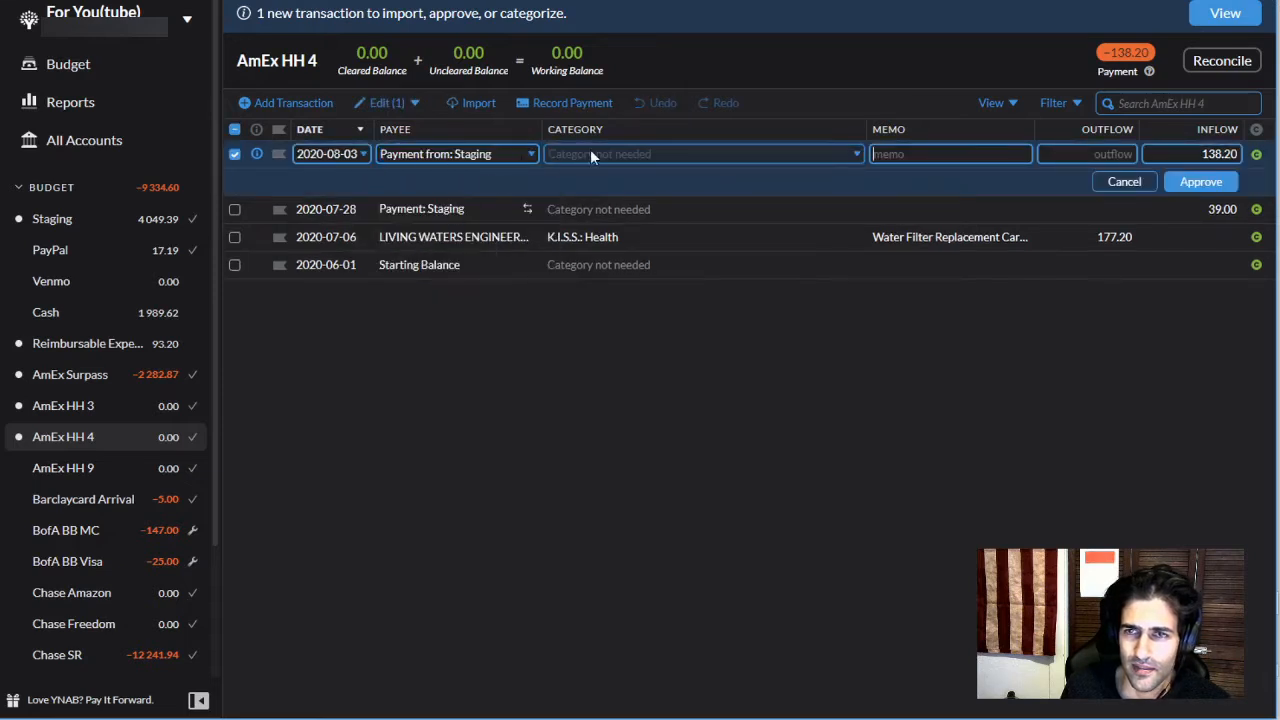
pyautogui.press('Tab')
pyautogui.click(1203, 184)
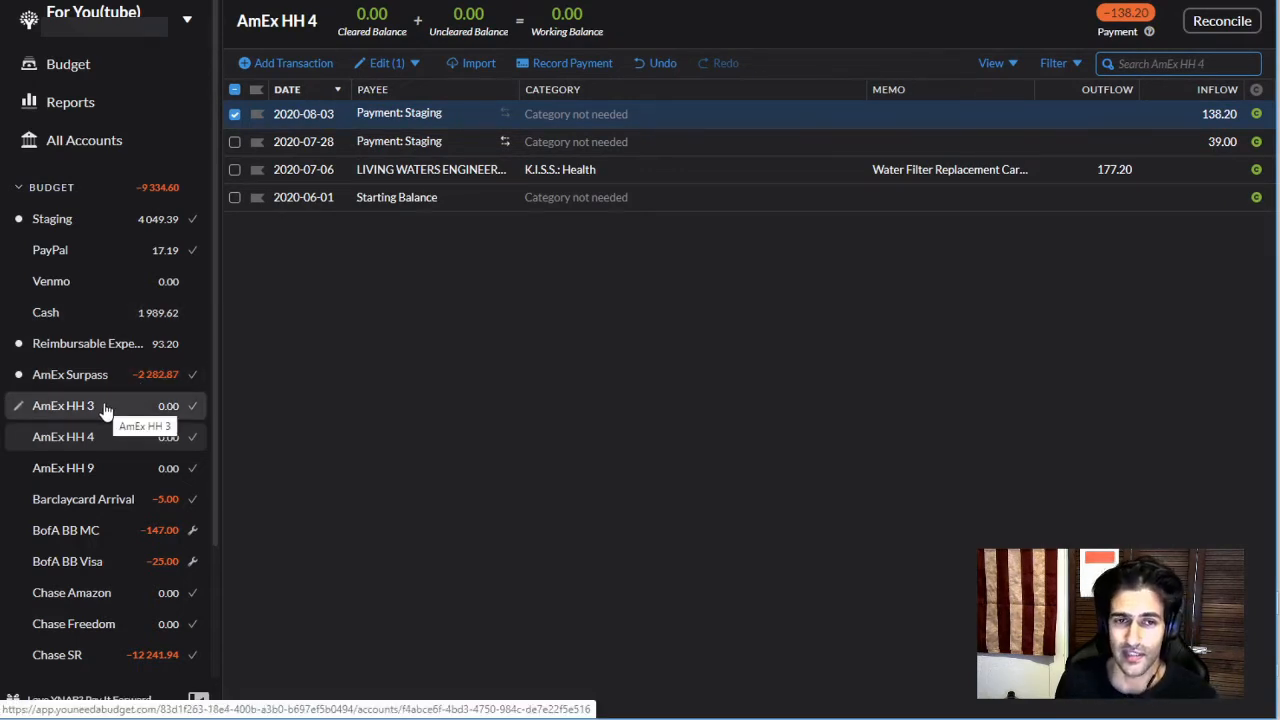
# In the AmEx HH 3 account, approve the matched 2020-07-30 payment from Staging
pyautogui.click(105, 410)
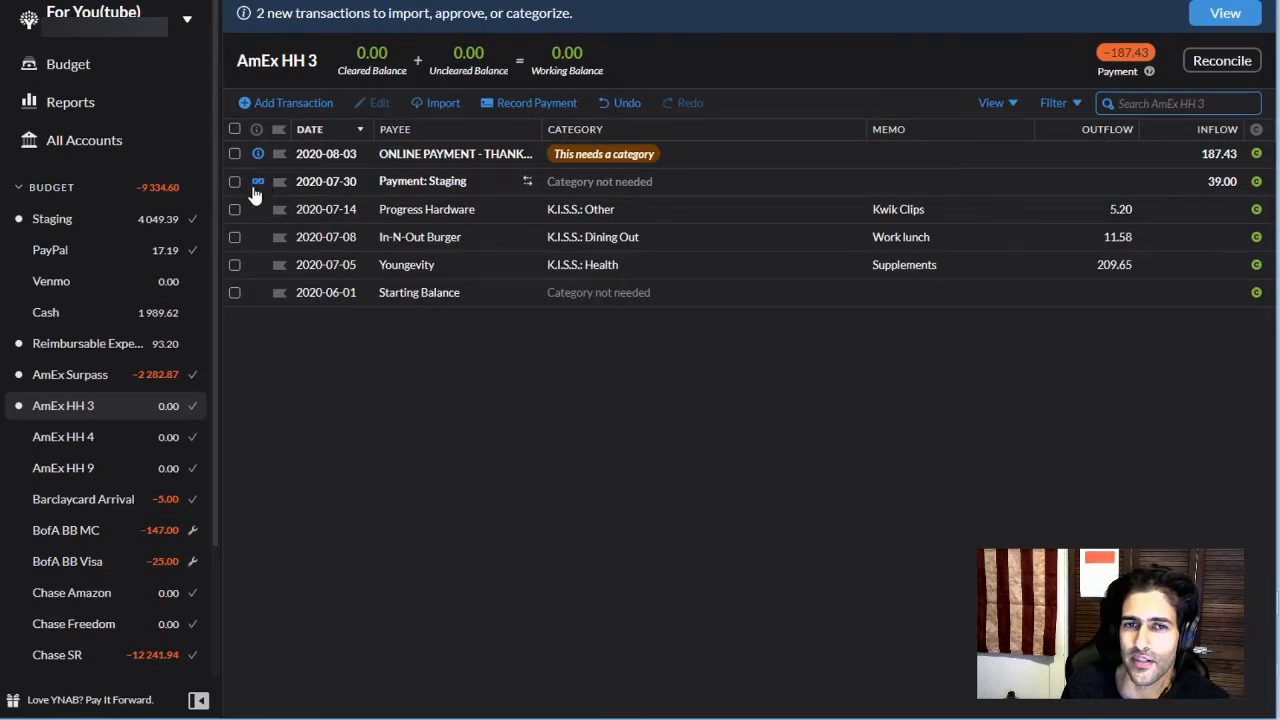
pyautogui.click(255, 186)
pyautogui.click(240, 288)
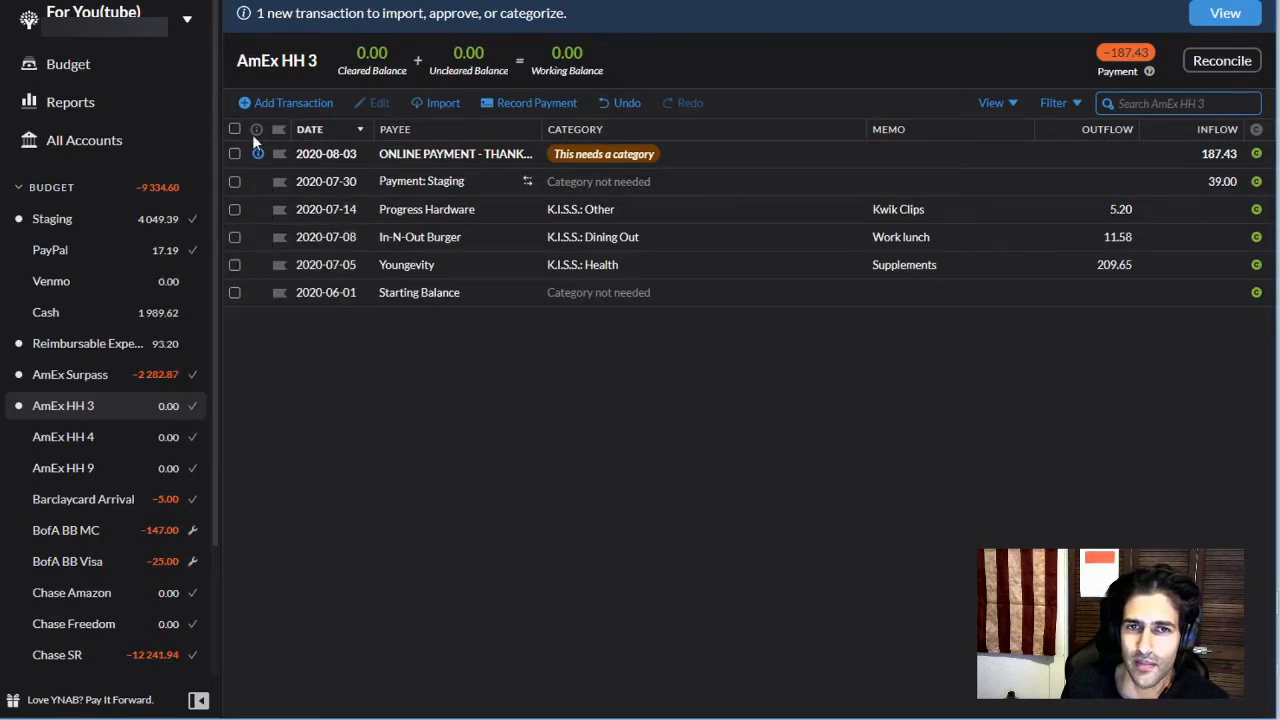
# Set the payee of the 2020-08-03 online payment in AmEx HH 3 to Payment from: Staging, approve it and clear the selection
pyautogui.click(420, 163)
pyautogui.click(425, 241)
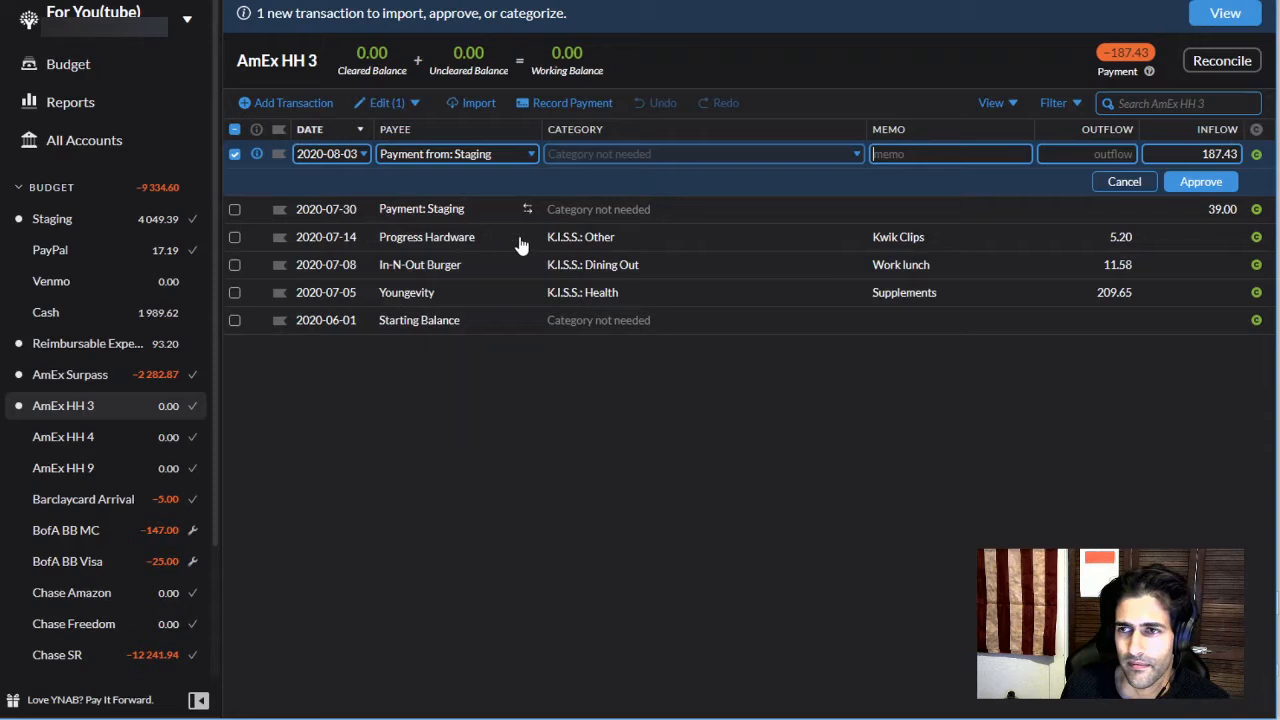
pyautogui.click(1171, 183)
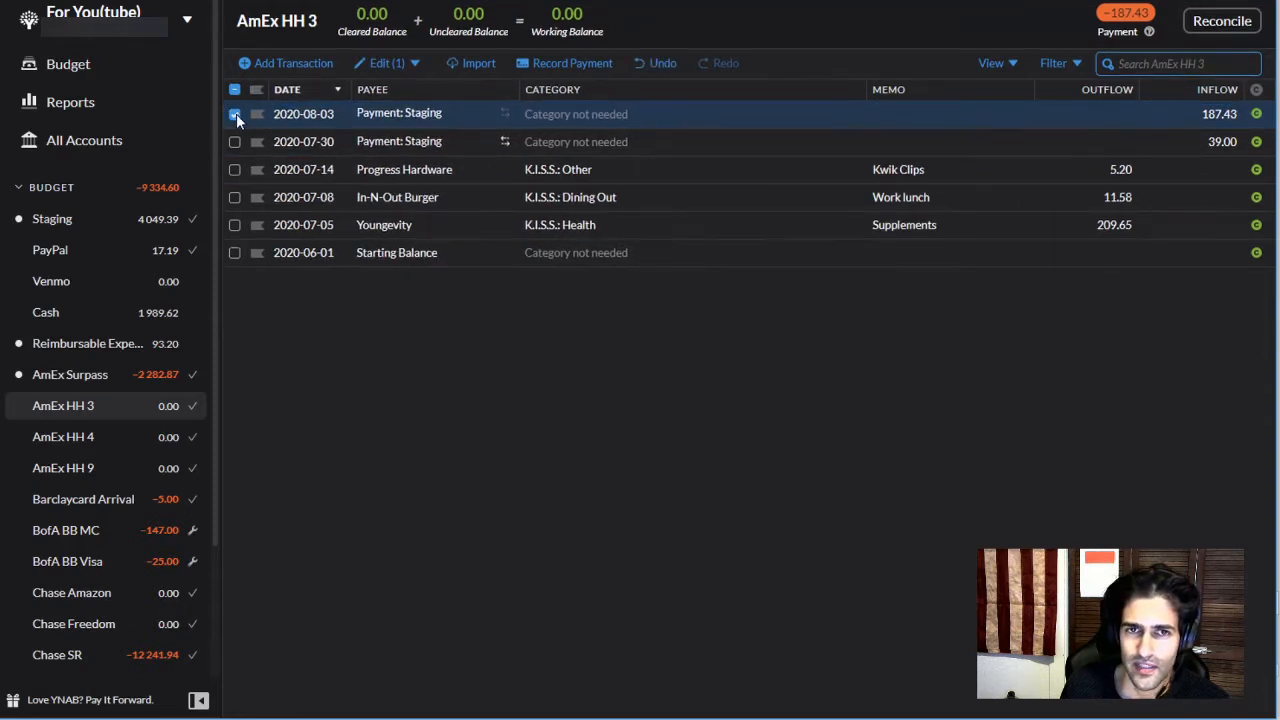
pyautogui.click(235, 114)
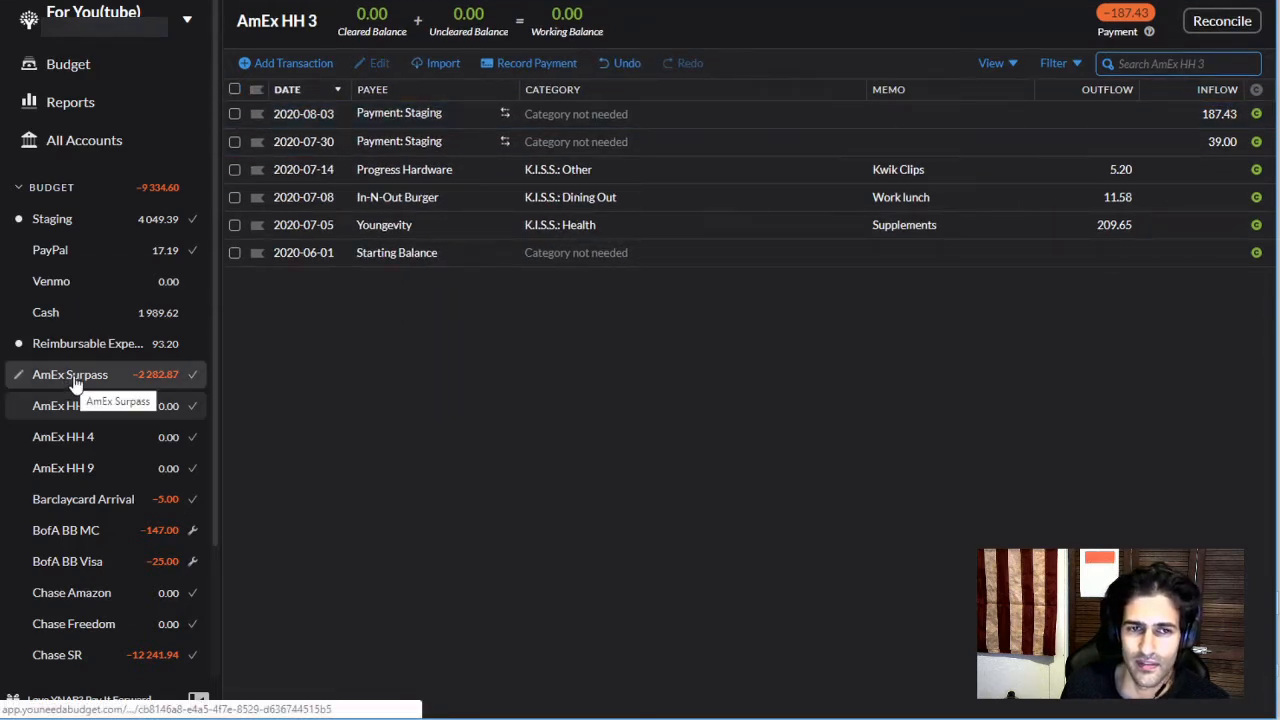
# In the AmEx Surpass account, approve the matched 2020-07-31 payment from Staging and leave no transaction selected
pyautogui.click(76, 386)
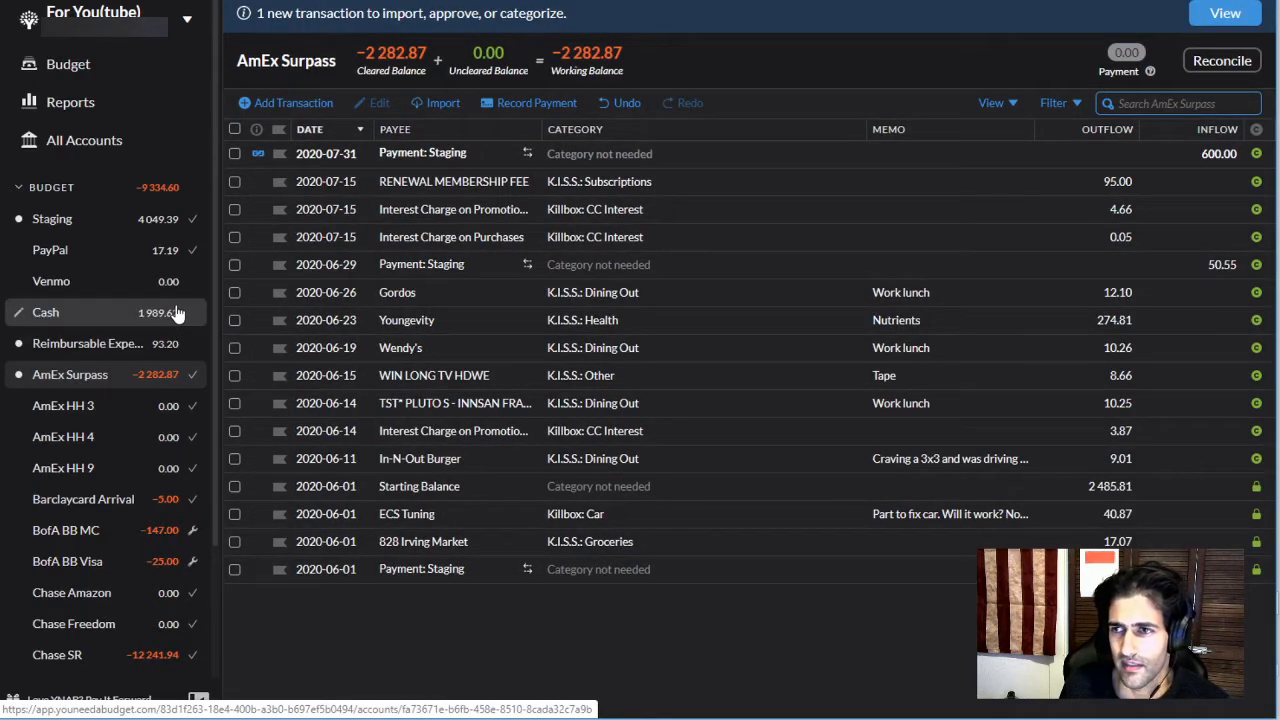
pyautogui.click(257, 154)
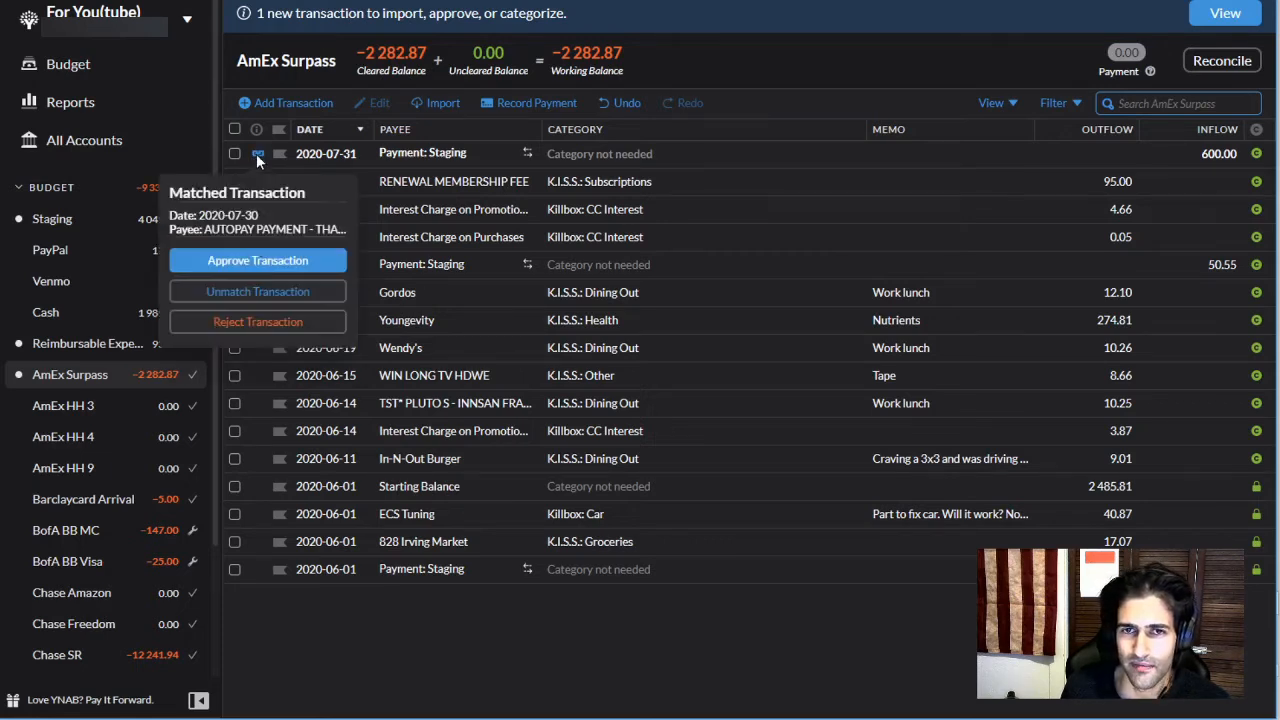
pyautogui.click(245, 262)
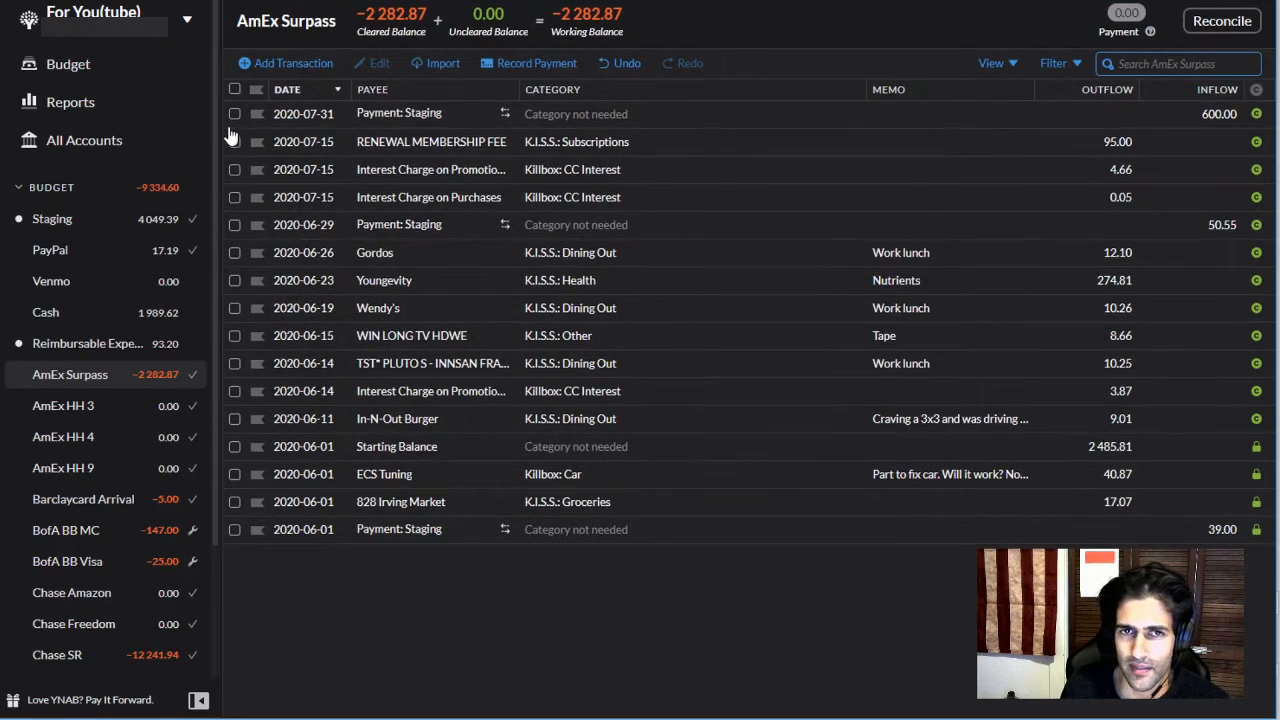
pyautogui.click(234, 114)
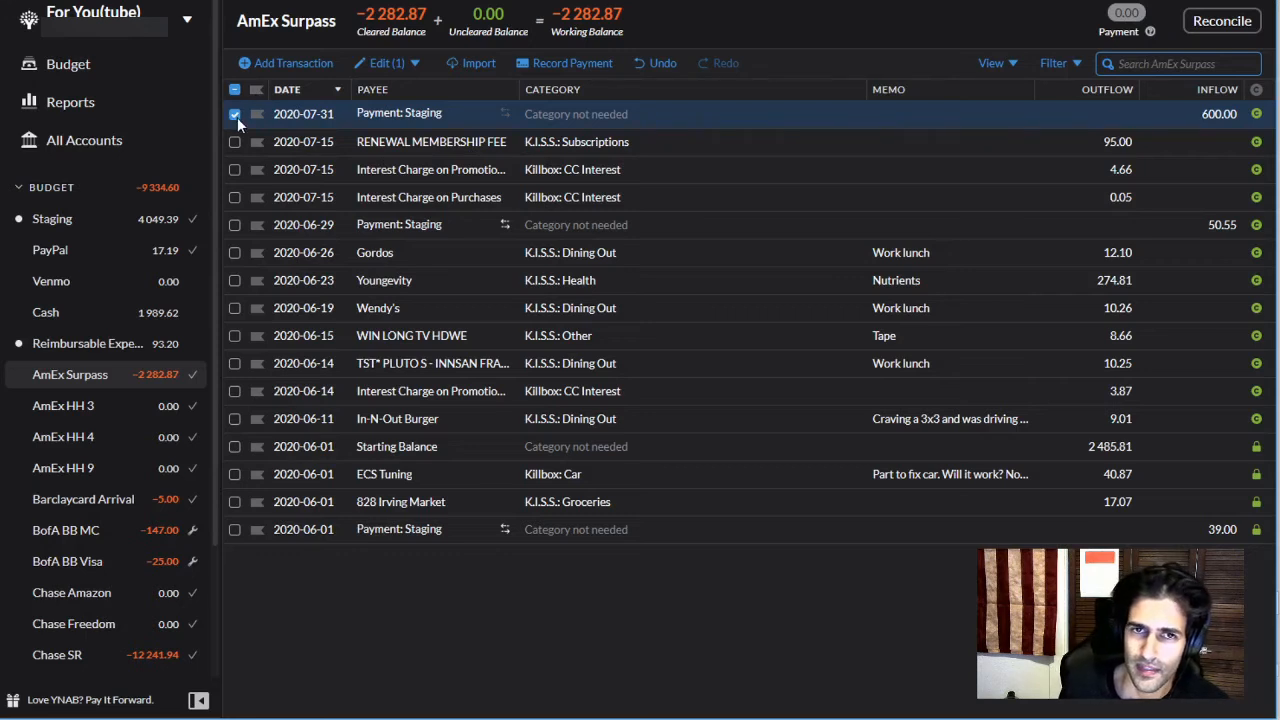
pyautogui.click(236, 116)
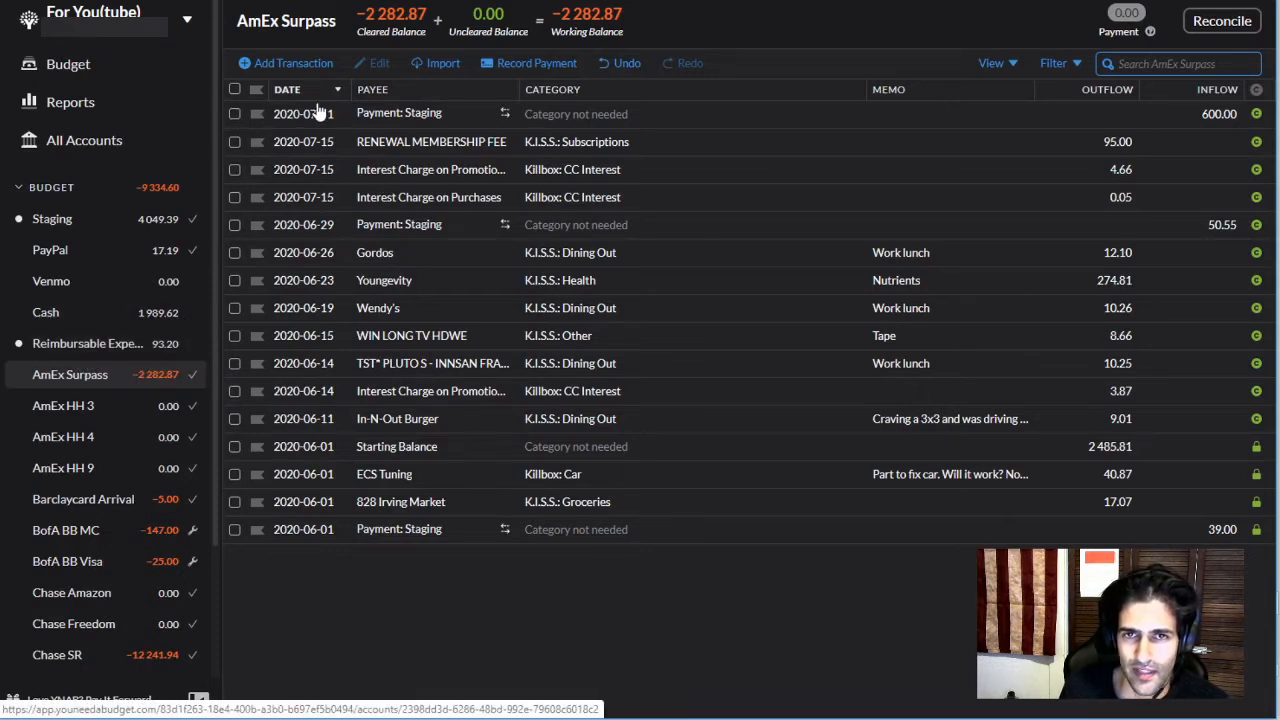
# In the Reimbursable Expenses account, approve the 2020-08-08 transaction as a transfer to Staging and clear the selection
pyautogui.click(99, 350)
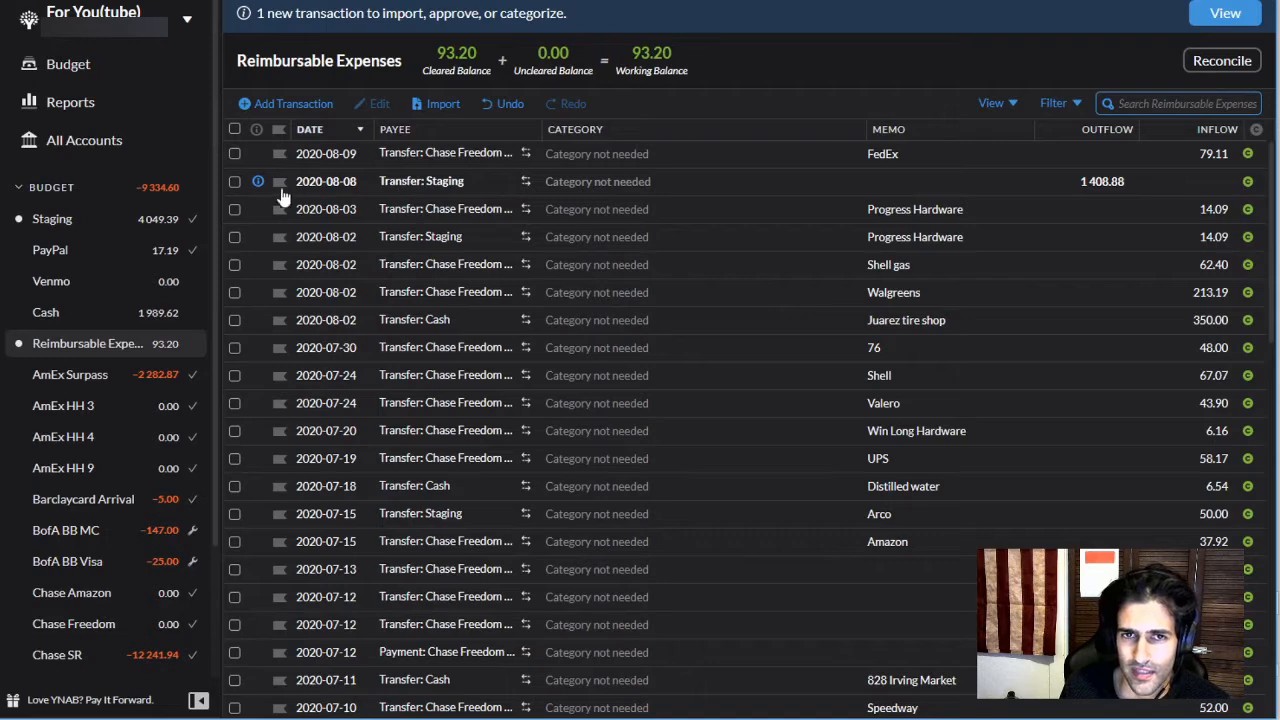
pyautogui.click(408, 181)
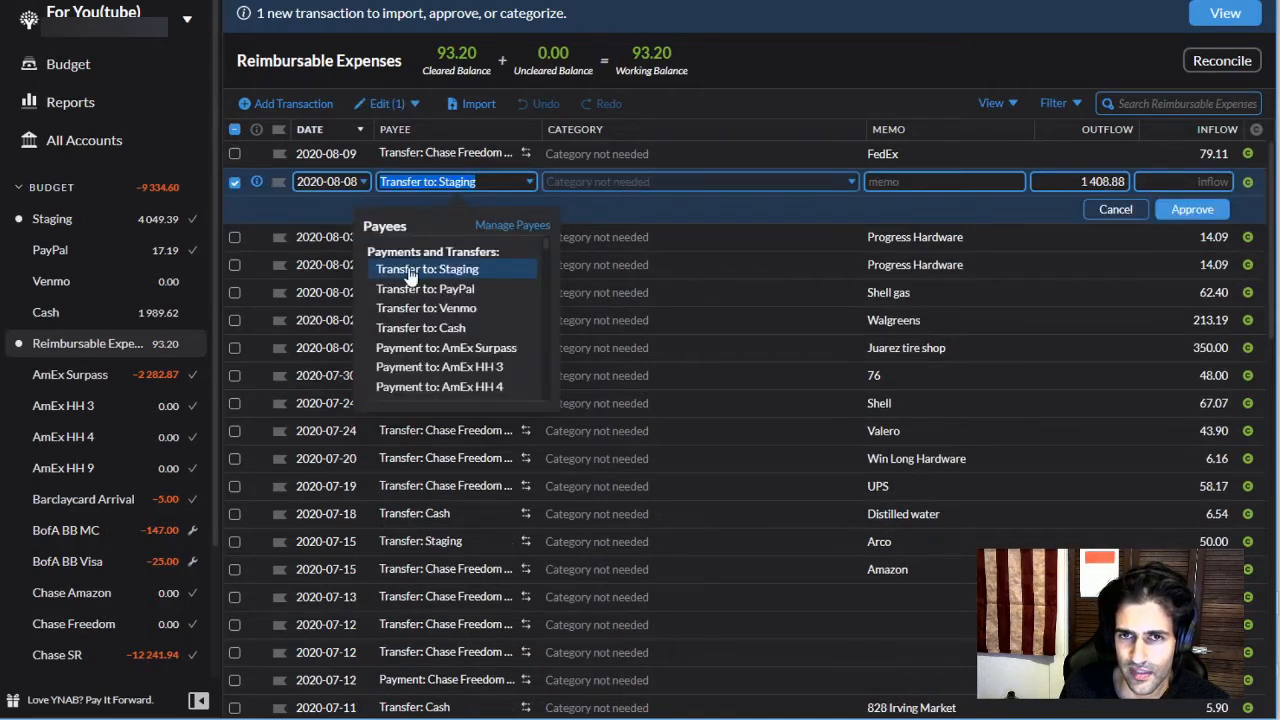
pyautogui.click(422, 266)
pyautogui.click(1192, 209)
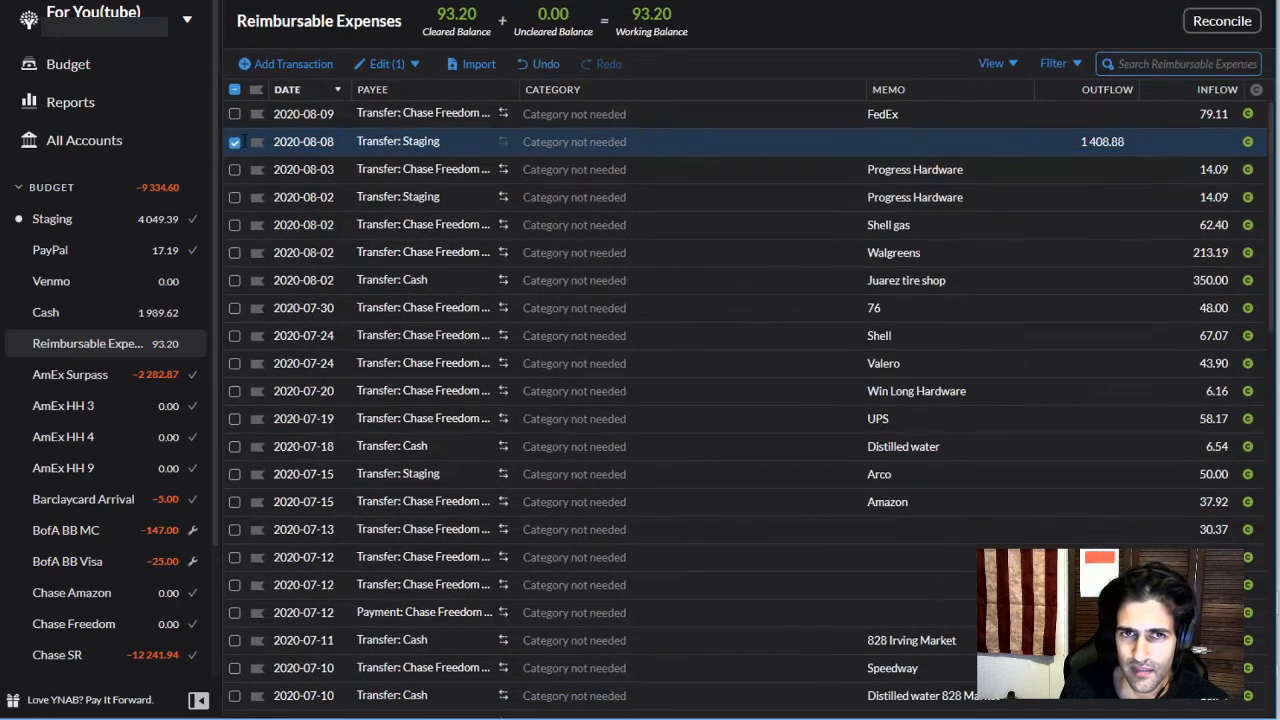
pyautogui.click(235, 141)
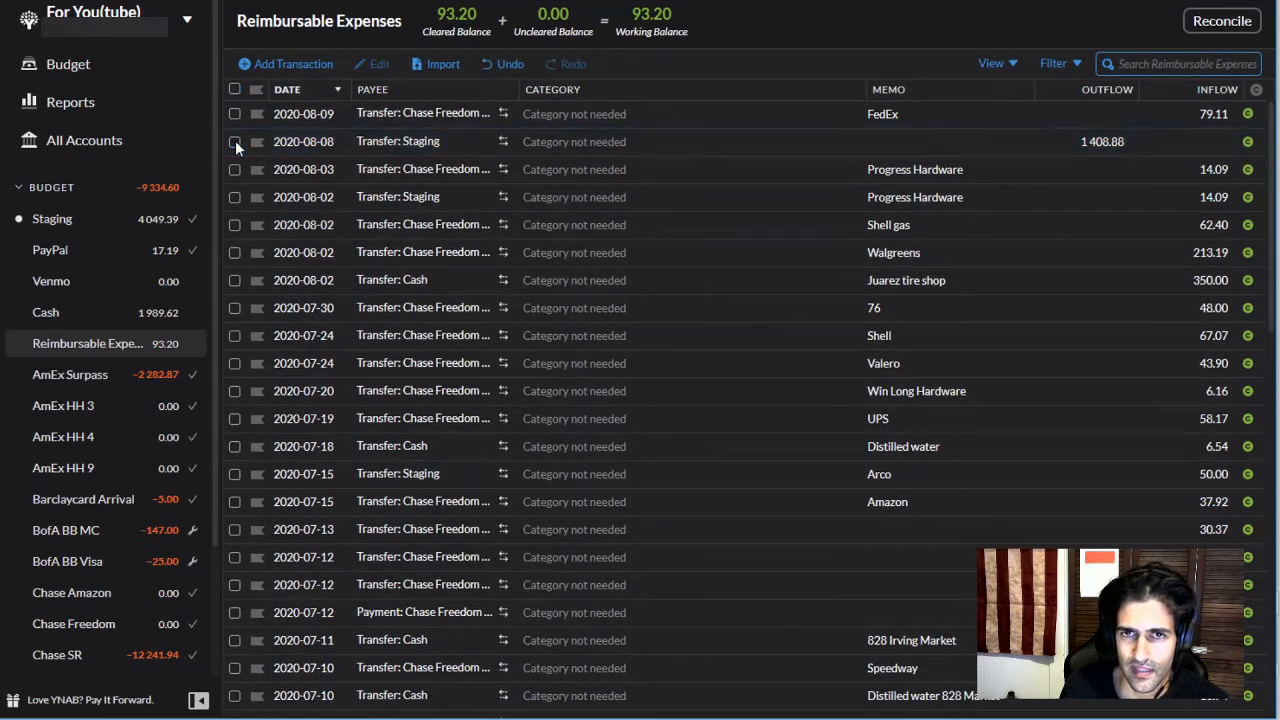
# Check the Cash, Venmo and PayPal accounts for new transactions that need attention
pyautogui.click(68, 306)
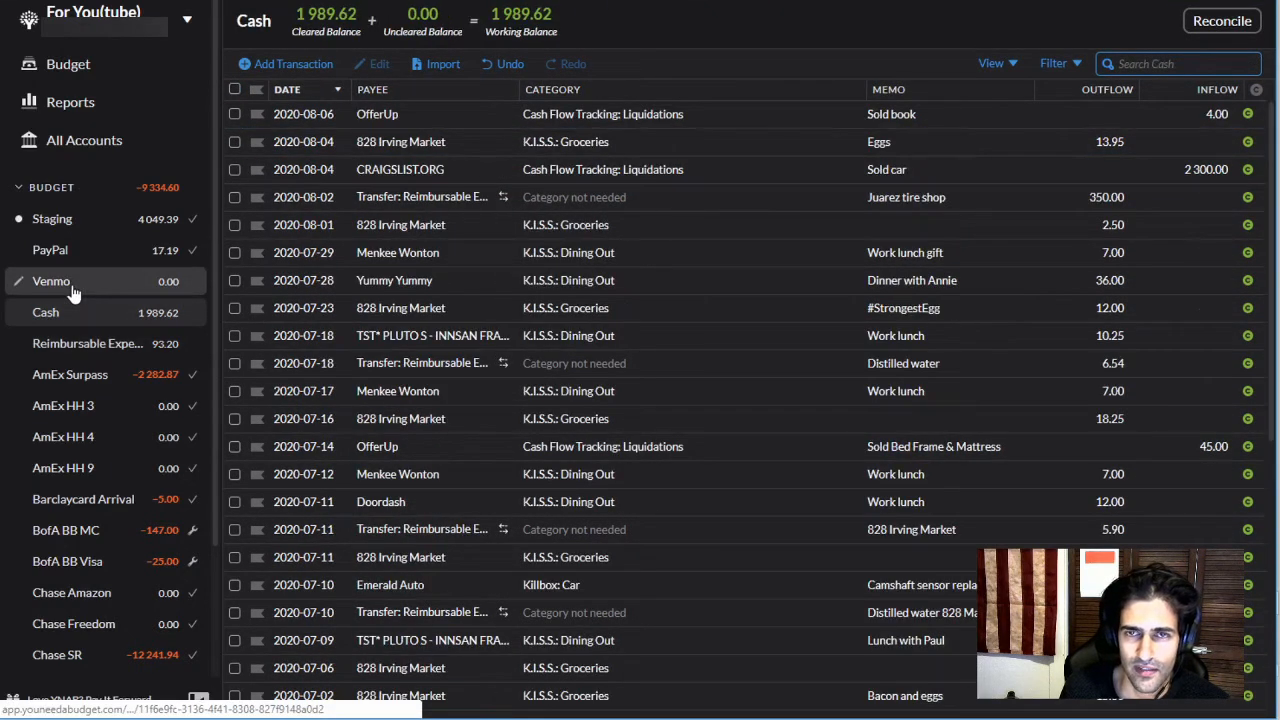
pyautogui.click(72, 287)
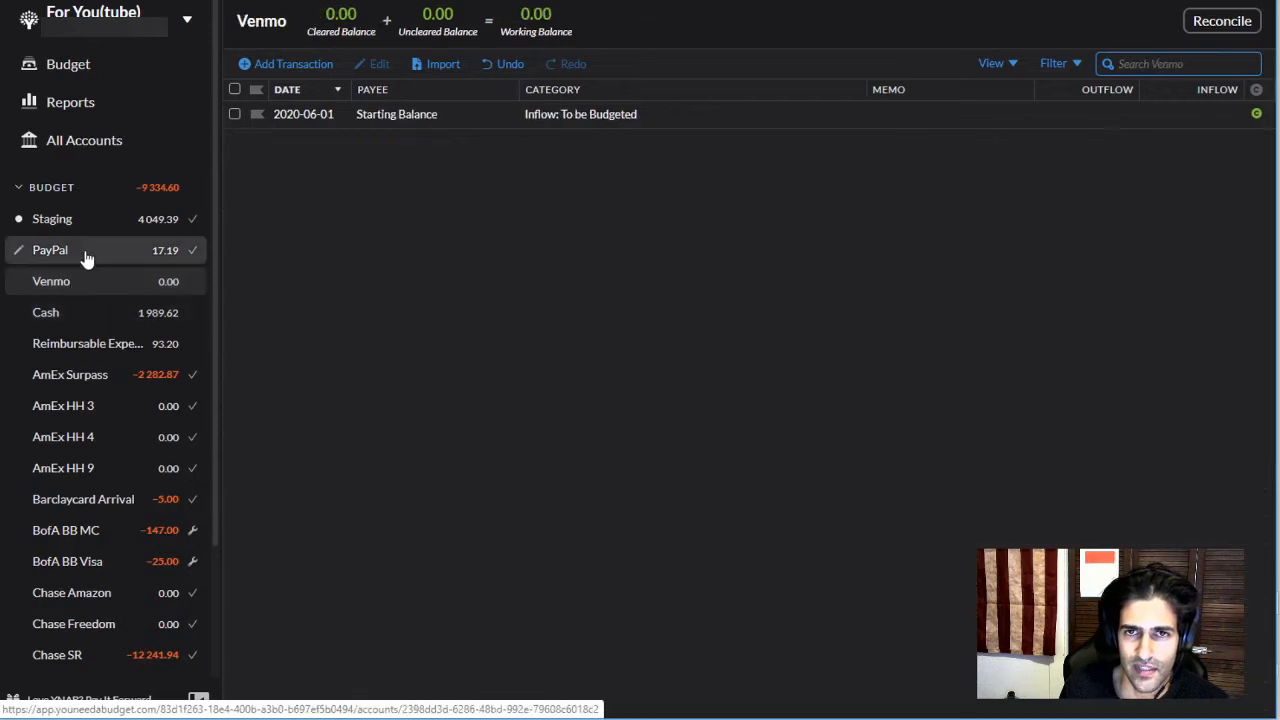
pyautogui.click(55, 312)
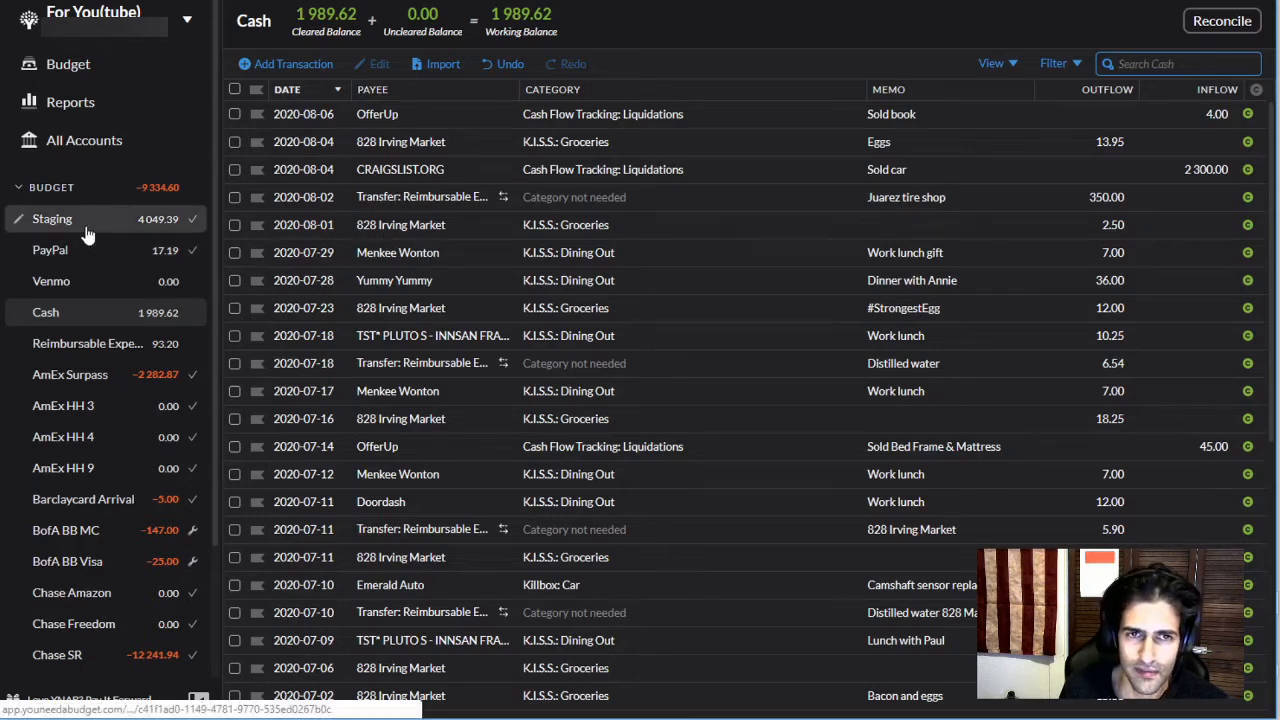
pyautogui.click(46, 282)
pyautogui.click(30, 255)
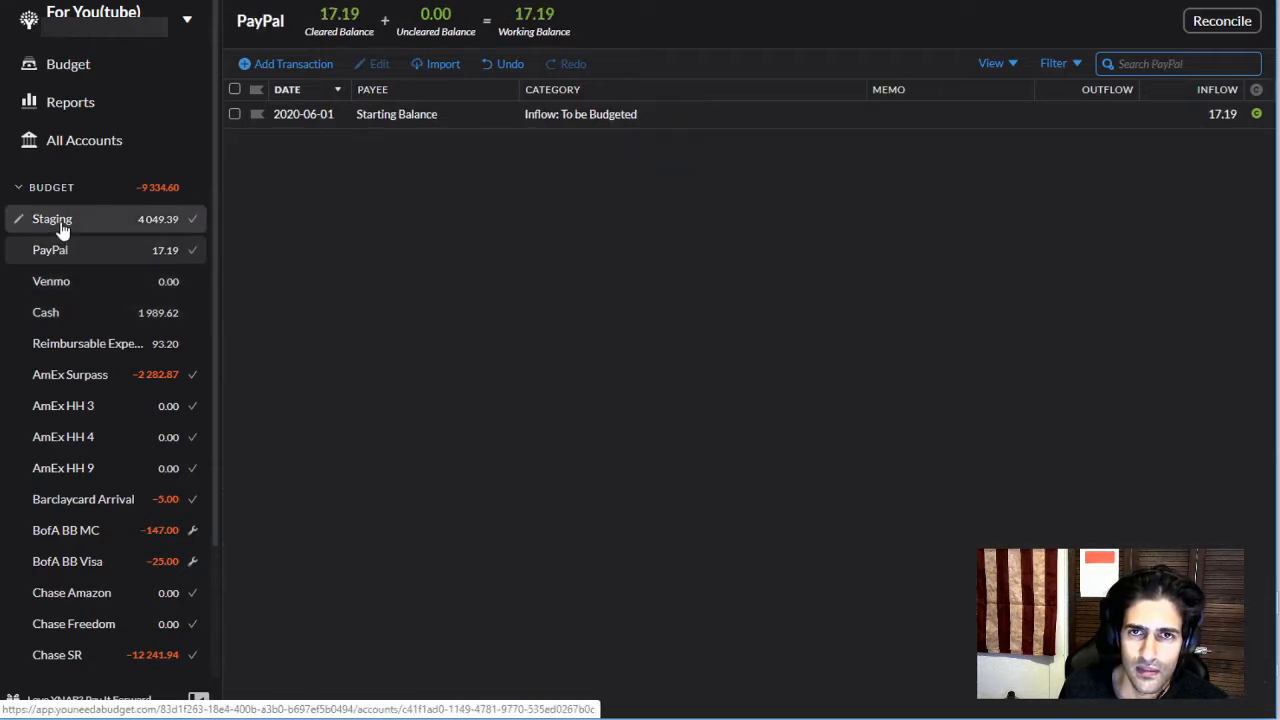
pyautogui.click(58, 282)
# In the Staging account, set the outflow of the 203.95 Garage Cafe 320 11th St transaction from 2020-08-02 to 200.00
pyautogui.click(58, 223)
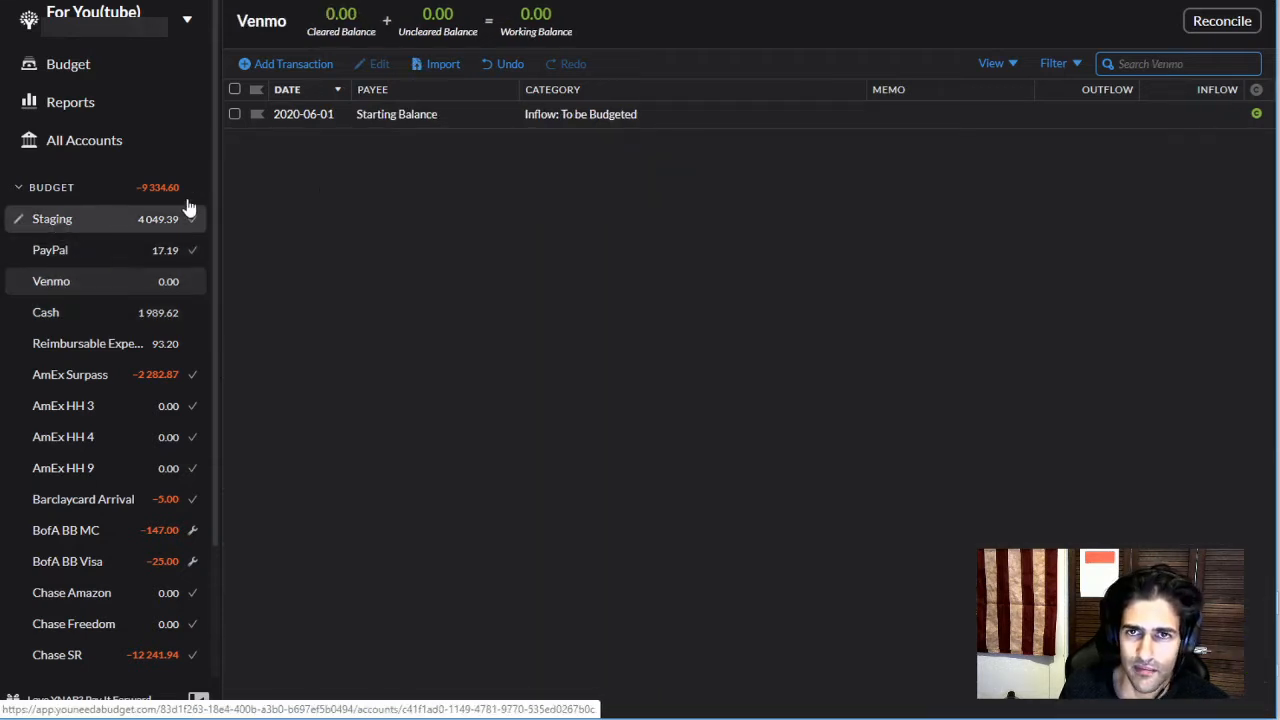
pyautogui.click(445, 104)
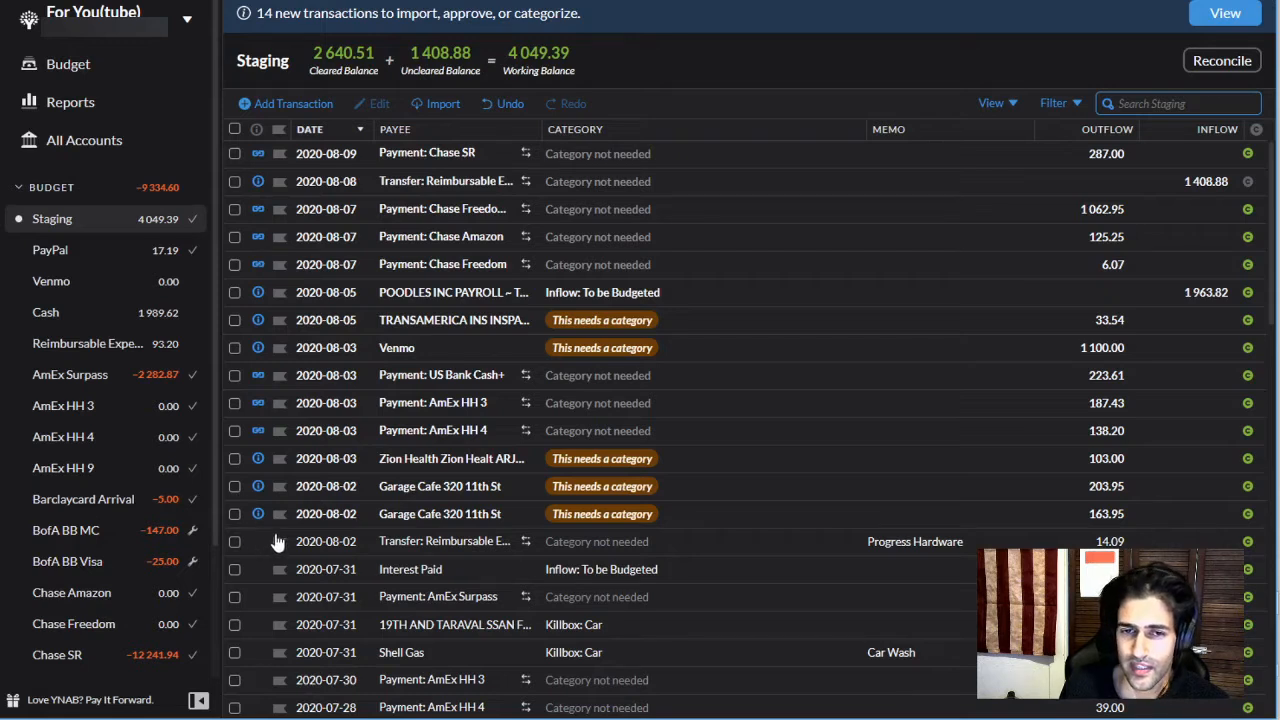
pyautogui.click(1105, 493)
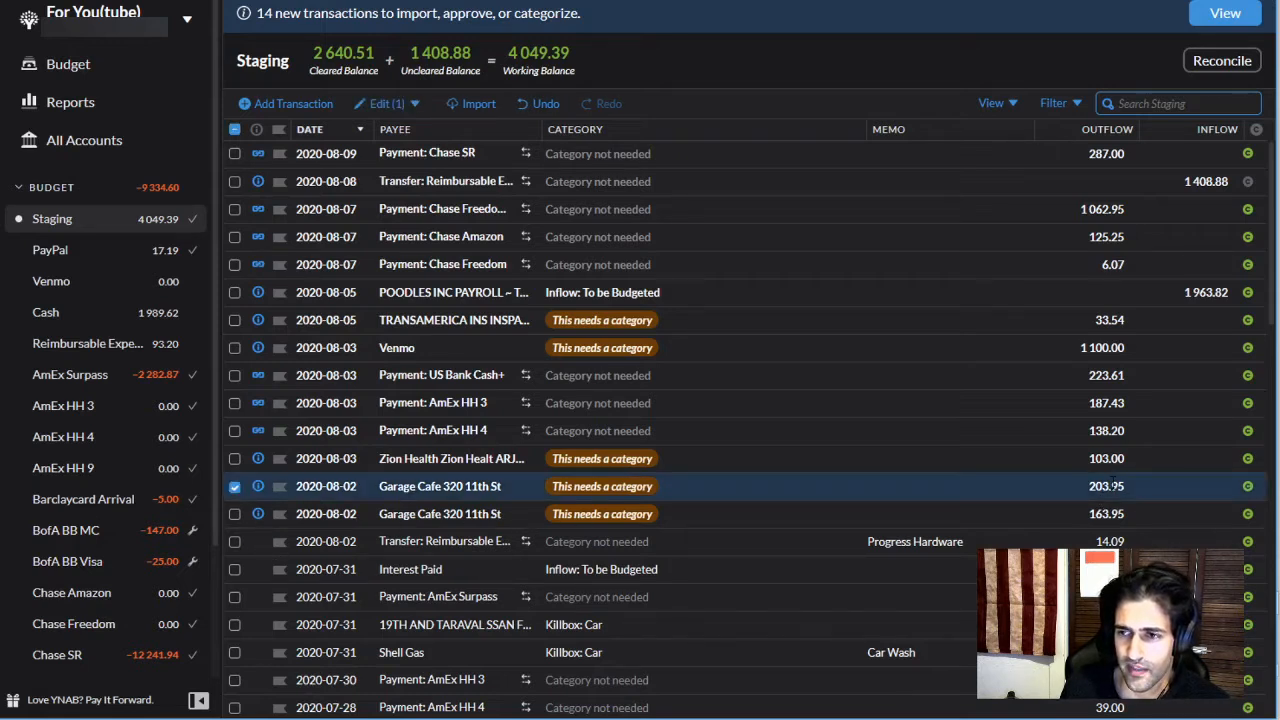
pyautogui.click(1105, 493)
pyautogui.write('2000')
pyautogui.press('Return')
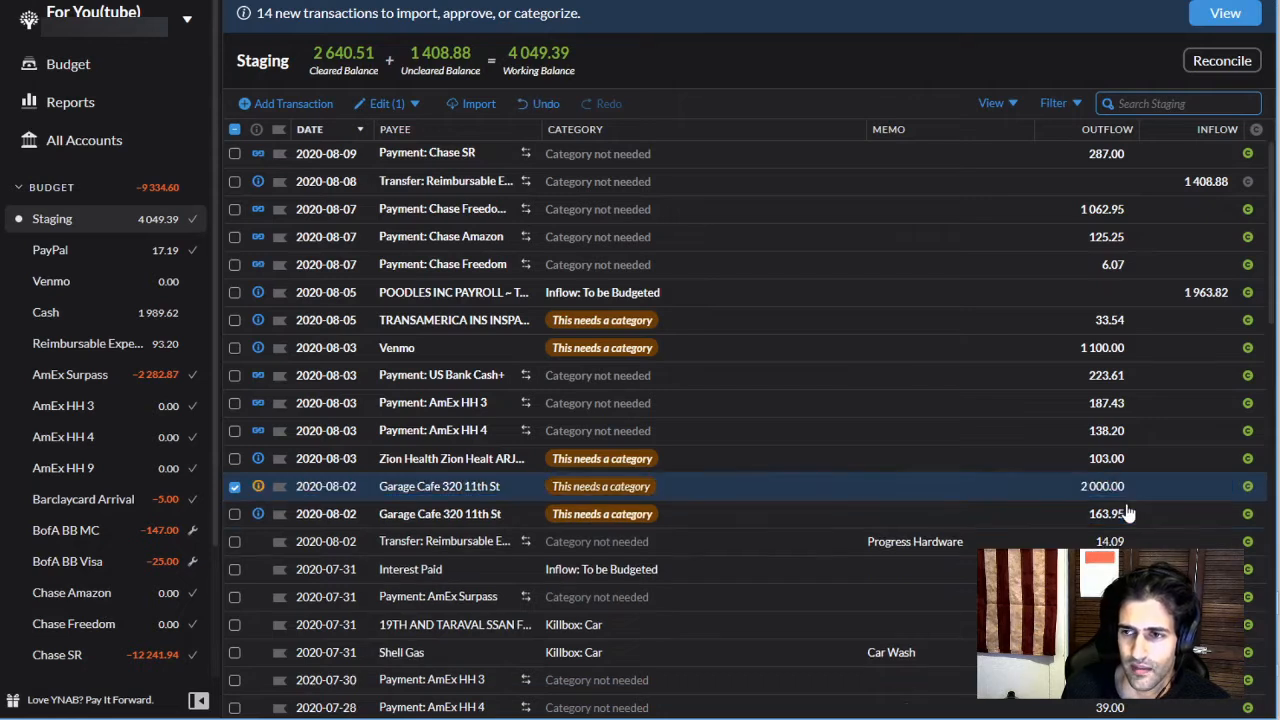
pyautogui.click(1116, 488)
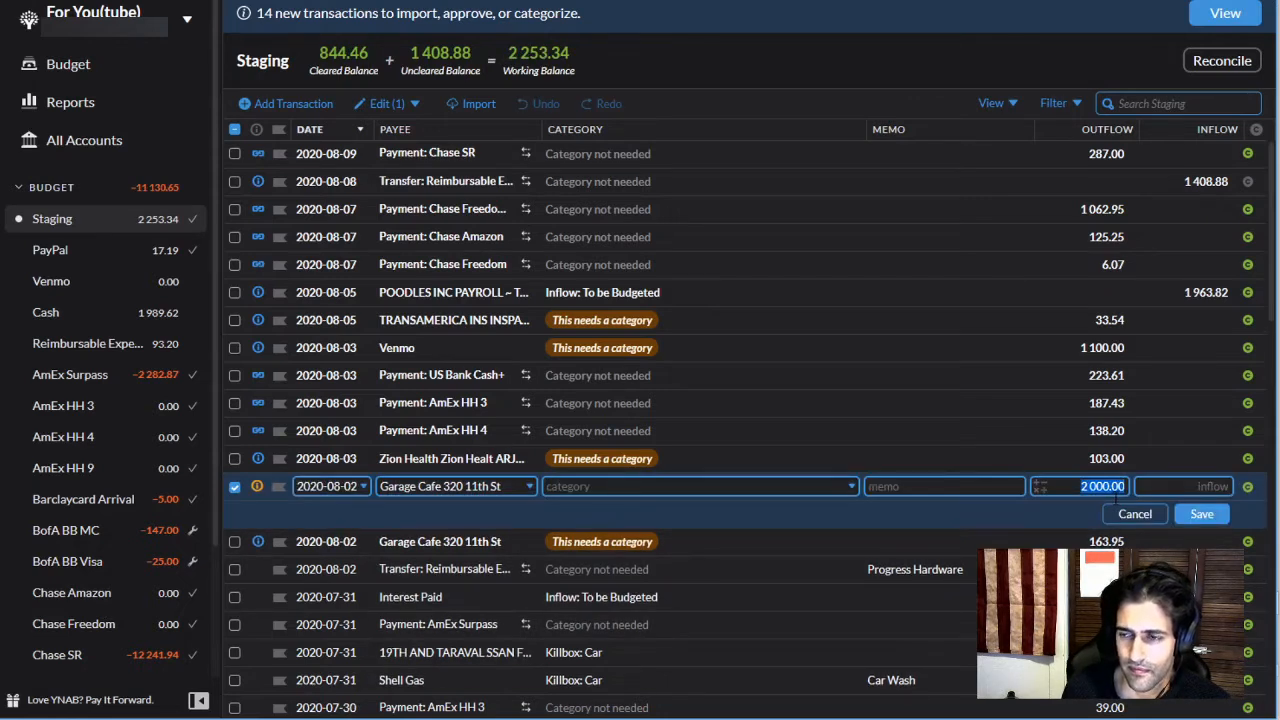
pyautogui.write('200')
pyautogui.press('Return')
# Set the outflow of the other 2020-08-02 Garage Cafe 320 11th St transaction to 160.00
pyautogui.click(1113, 513)
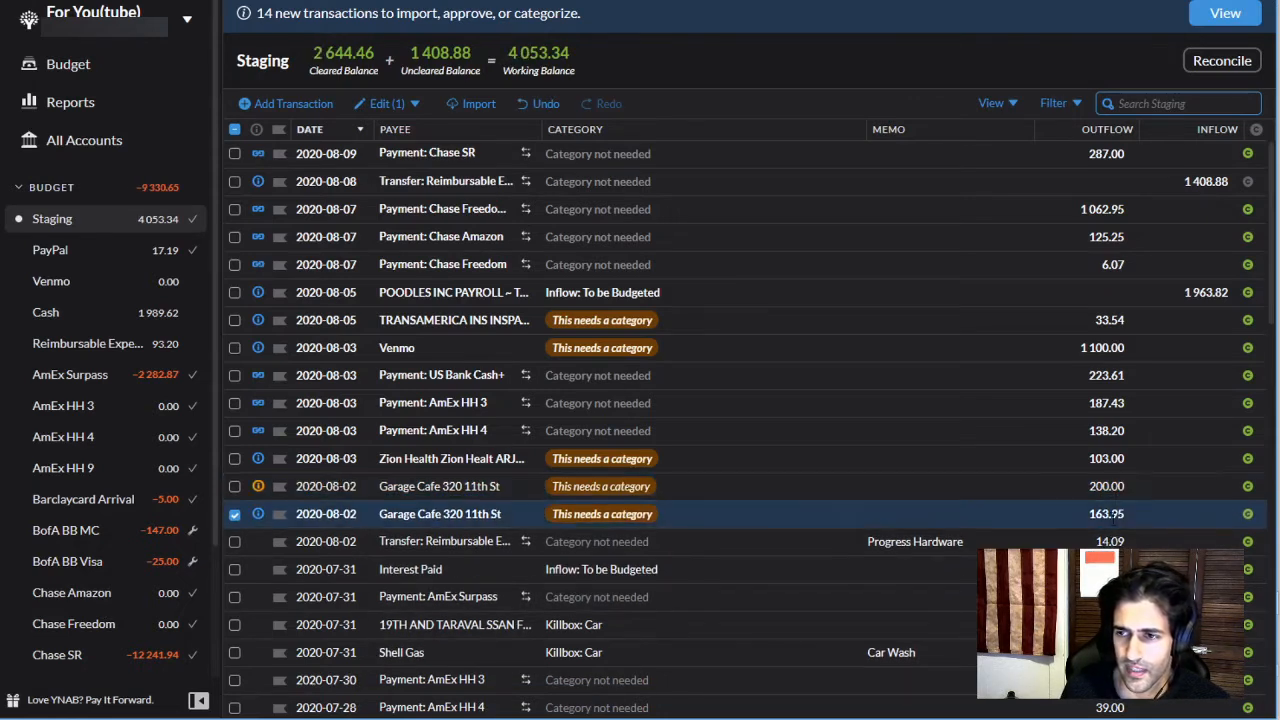
pyautogui.click(1113, 513)
pyautogui.write('160')
pyautogui.press('Return')
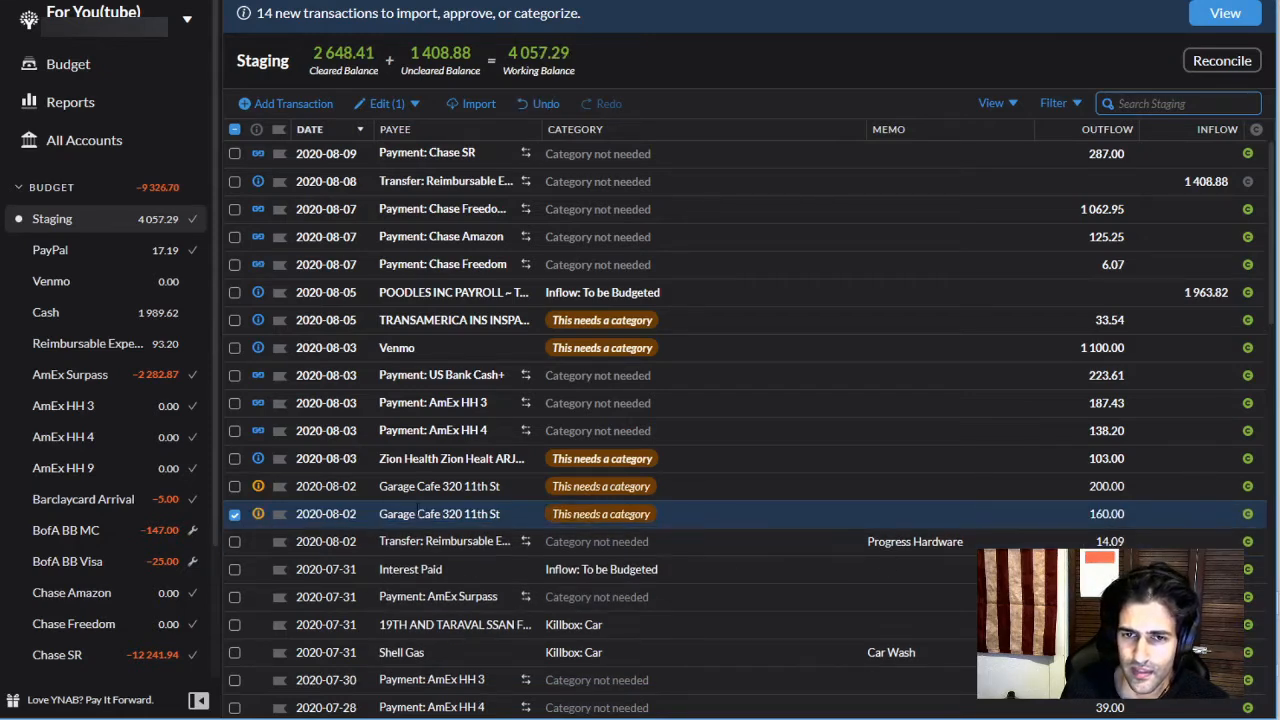
# Change the payee of the 160.00 and 200.00 Garage Cafe transactions to Transfer to: Cash and save both
pyautogui.click(410, 514)
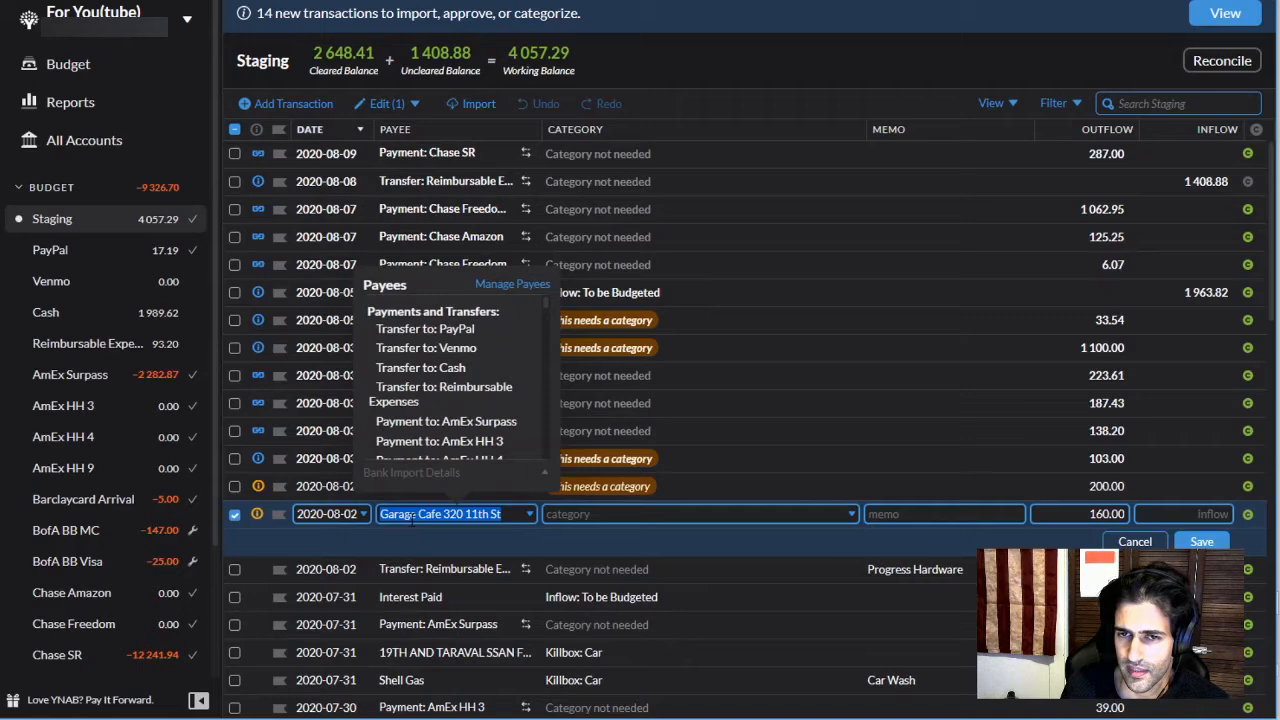
pyautogui.click(468, 370)
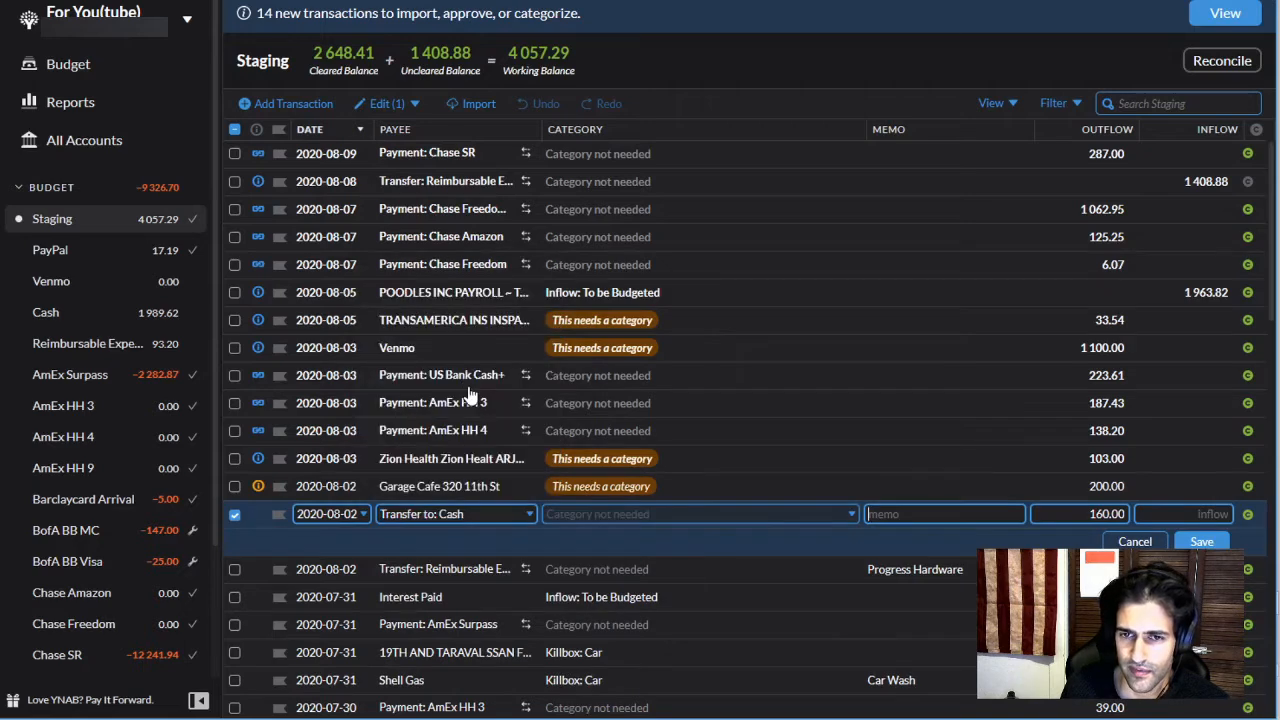
pyautogui.click(1201, 541)
pyautogui.click(425, 487)
pyautogui.click(423, 486)
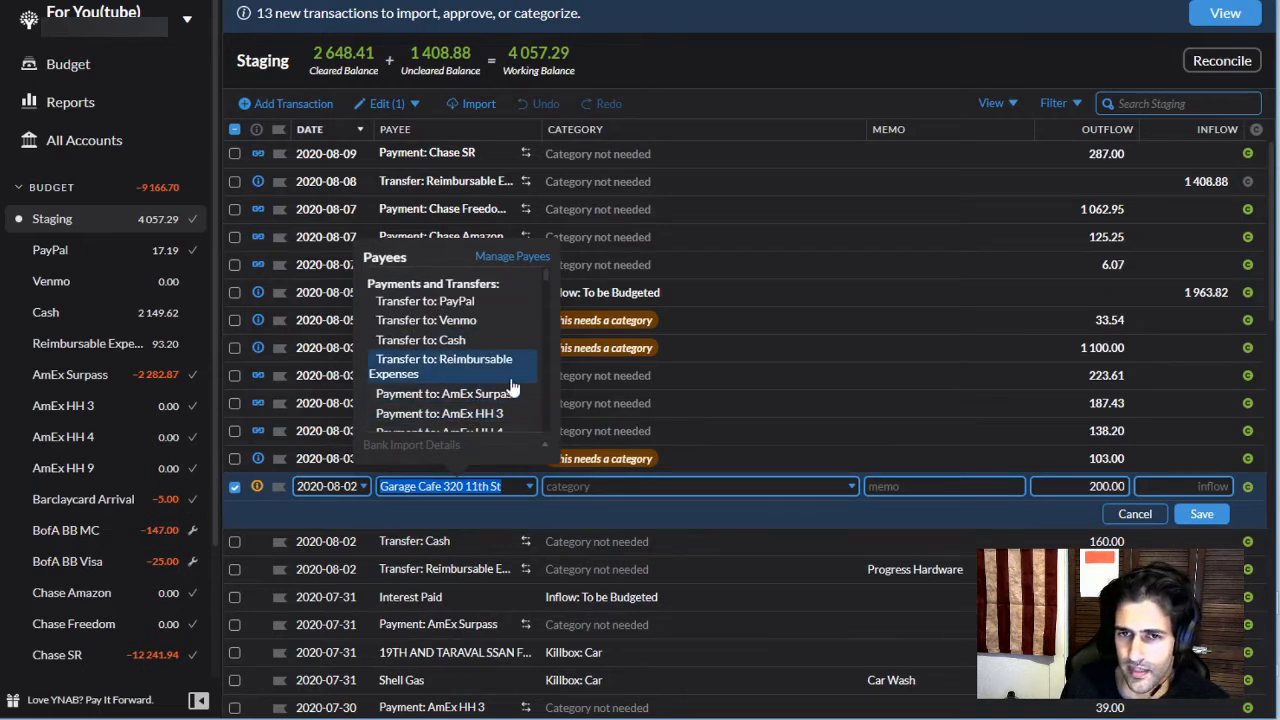
pyautogui.click(470, 341)
pyautogui.click(1195, 514)
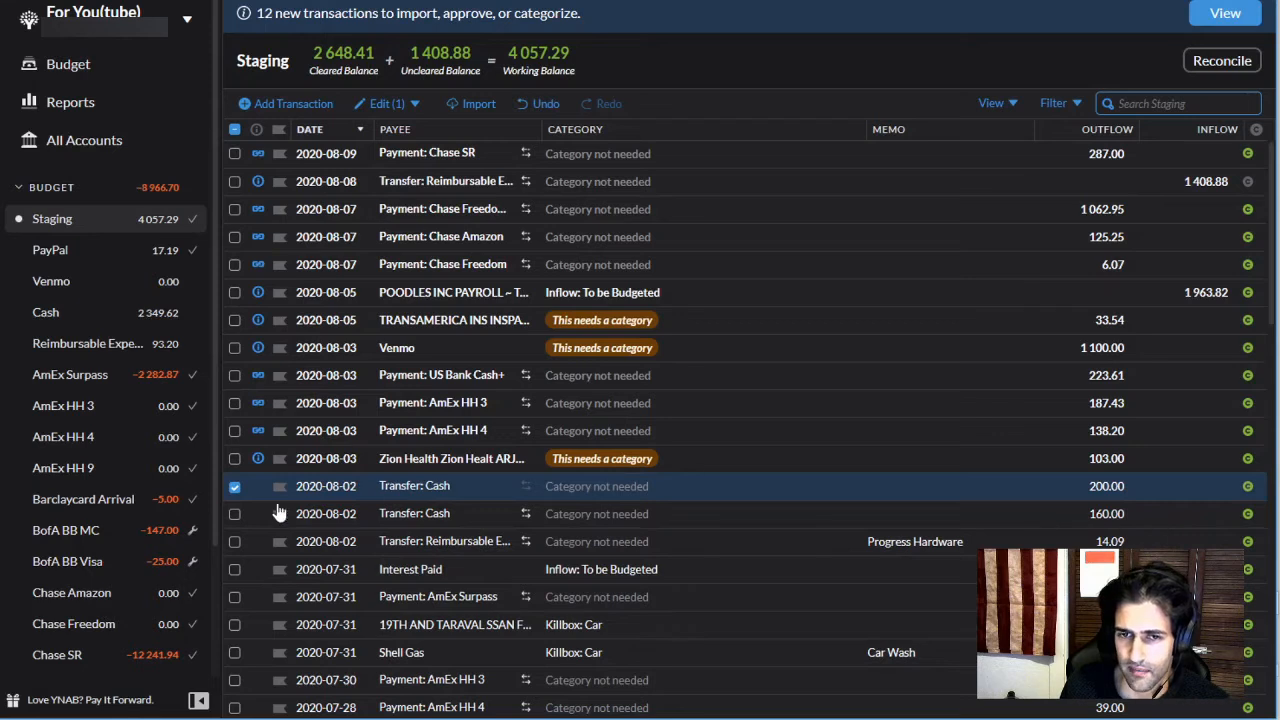
pyautogui.click(234, 487)
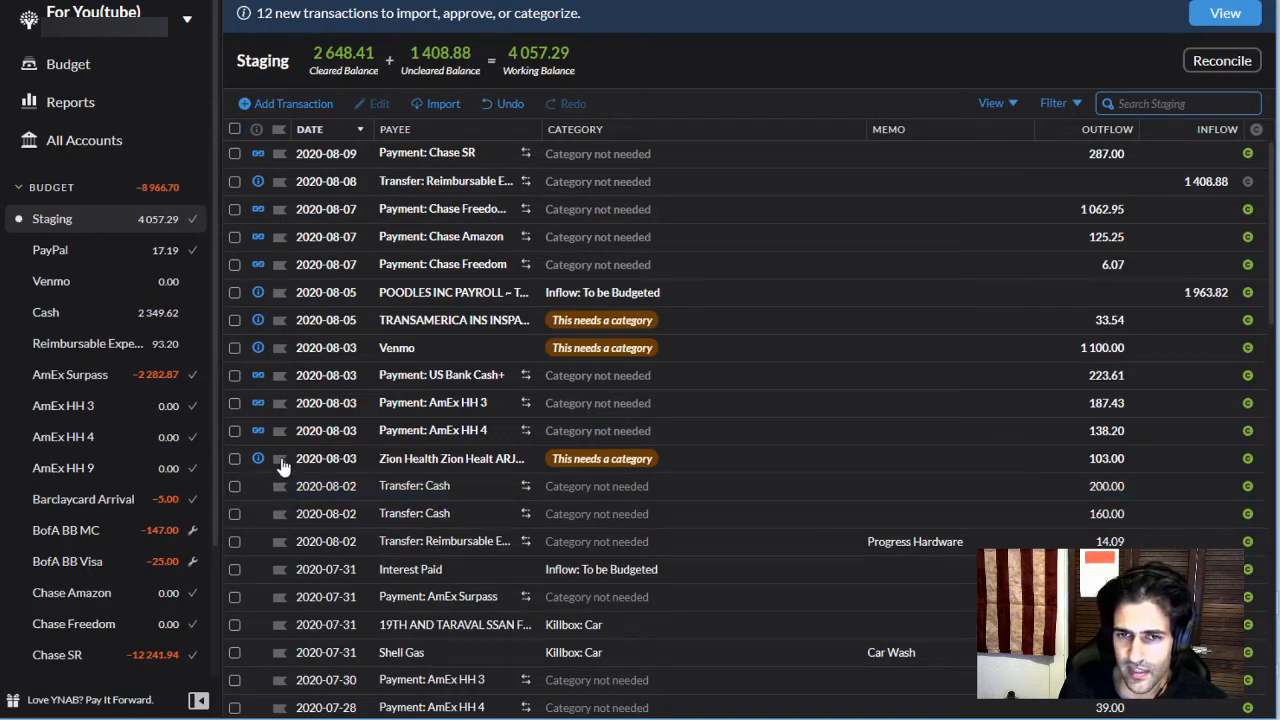
pyautogui.click(432, 487)
pyautogui.click(432, 487)
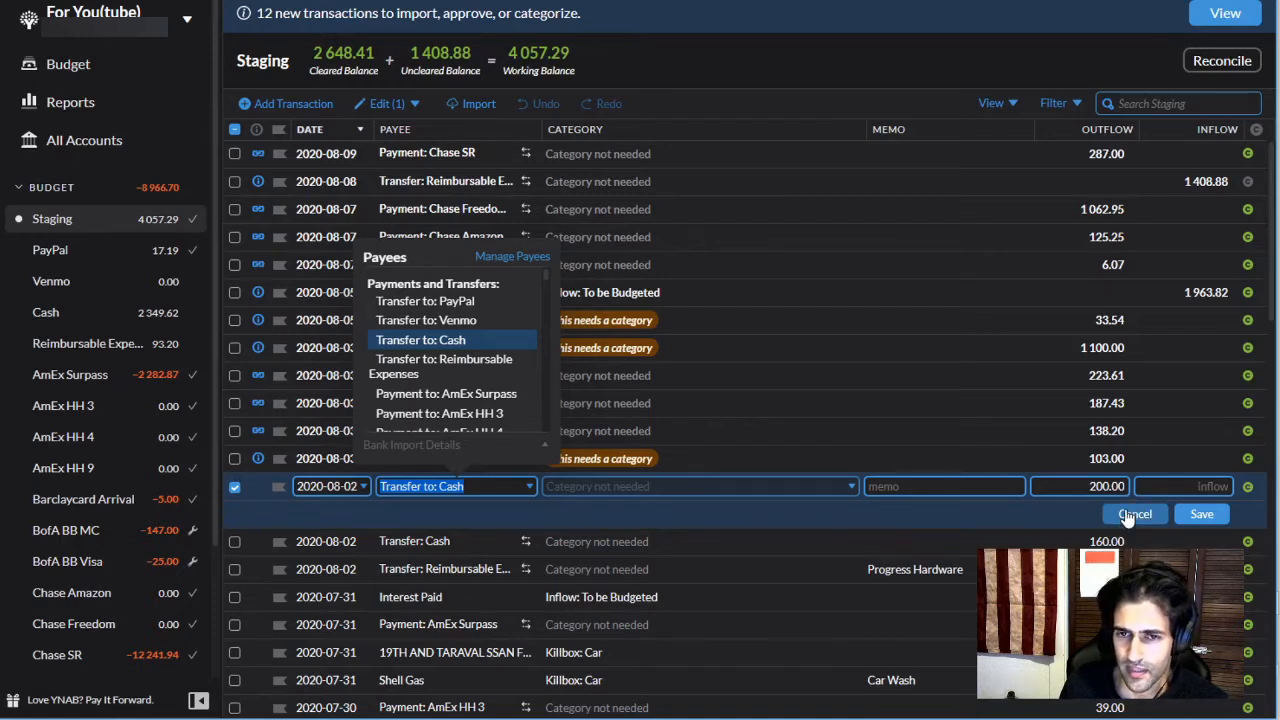
pyautogui.scroll(-3, 460, 397)
pyautogui.scroll(3, 471, 403)
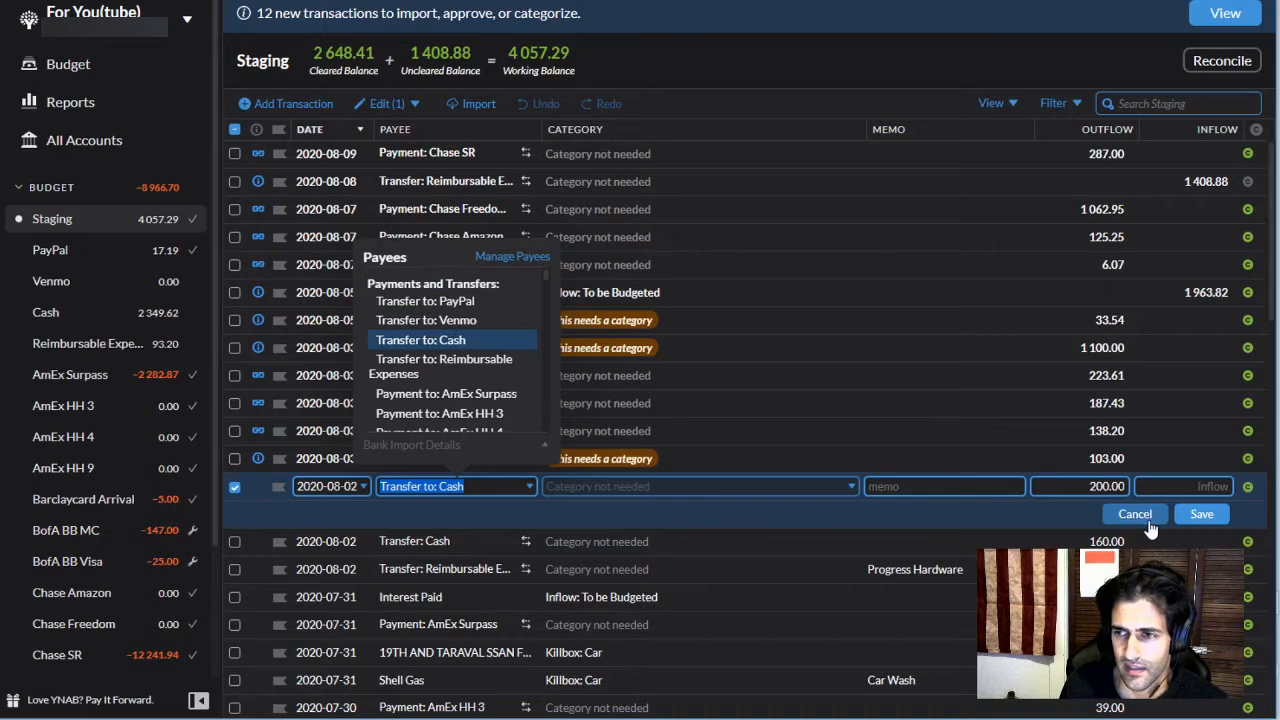
pyautogui.click(1150, 530)
pyautogui.click(236, 486)
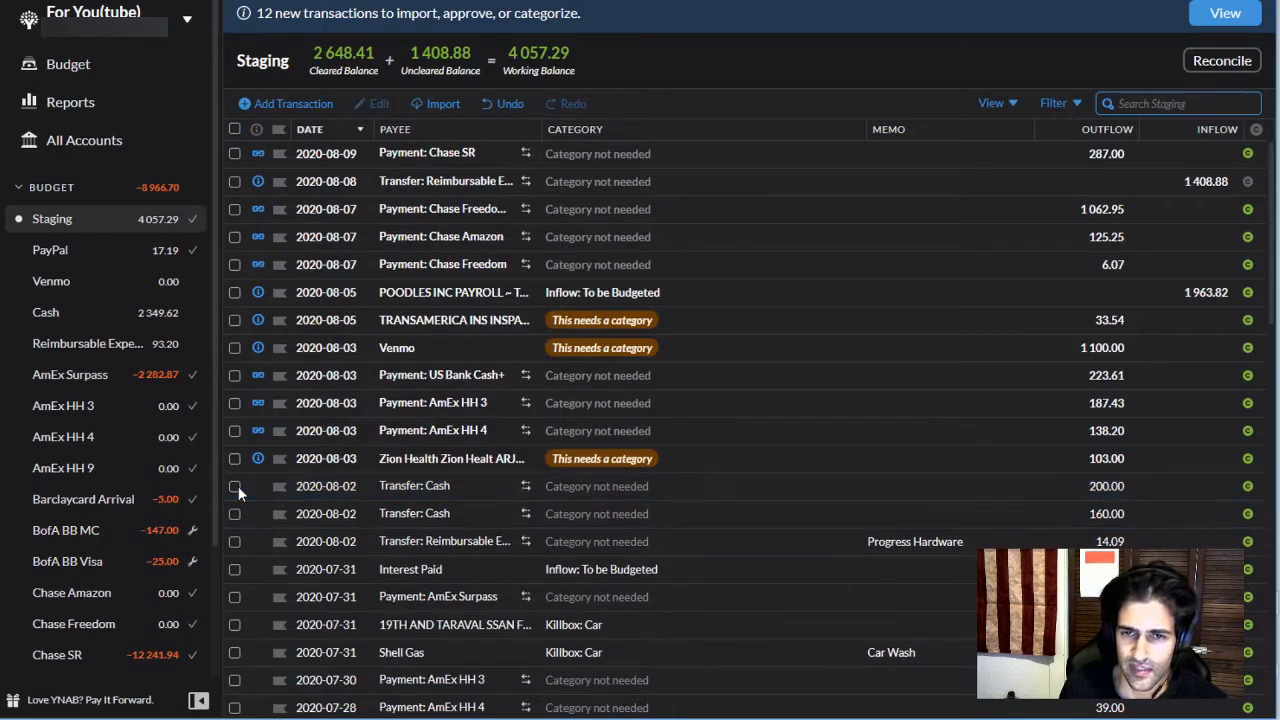
# Categorize the 103.00 Zion Health transaction from 2020-08-03 as K.I.S.S.: Insurance and approve it
pyautogui.click(603, 460)
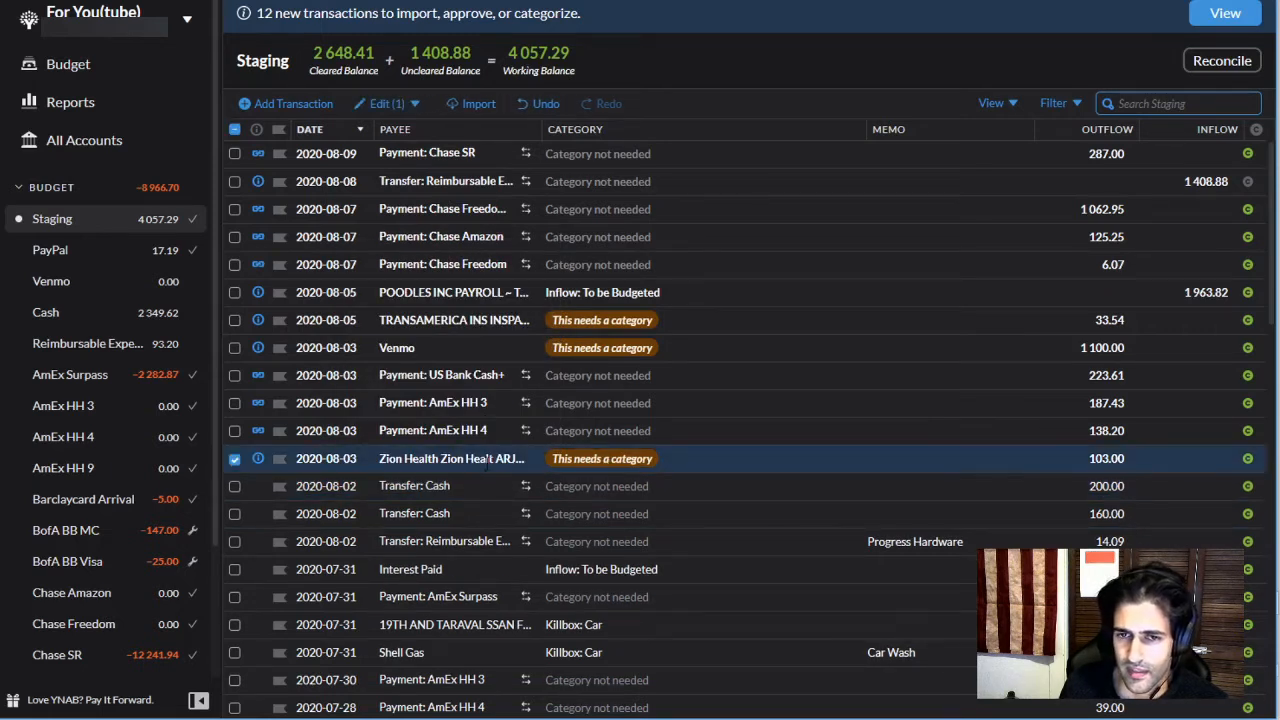
pyautogui.click(590, 458)
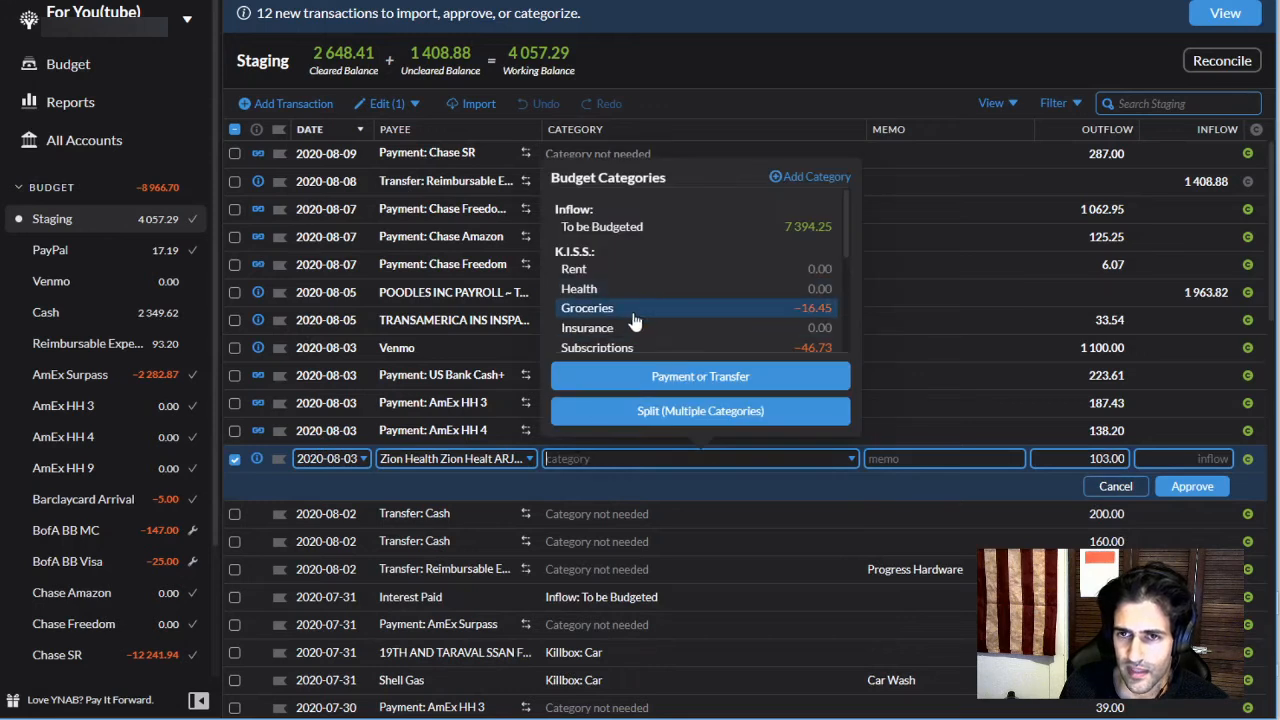
pyautogui.click(618, 330)
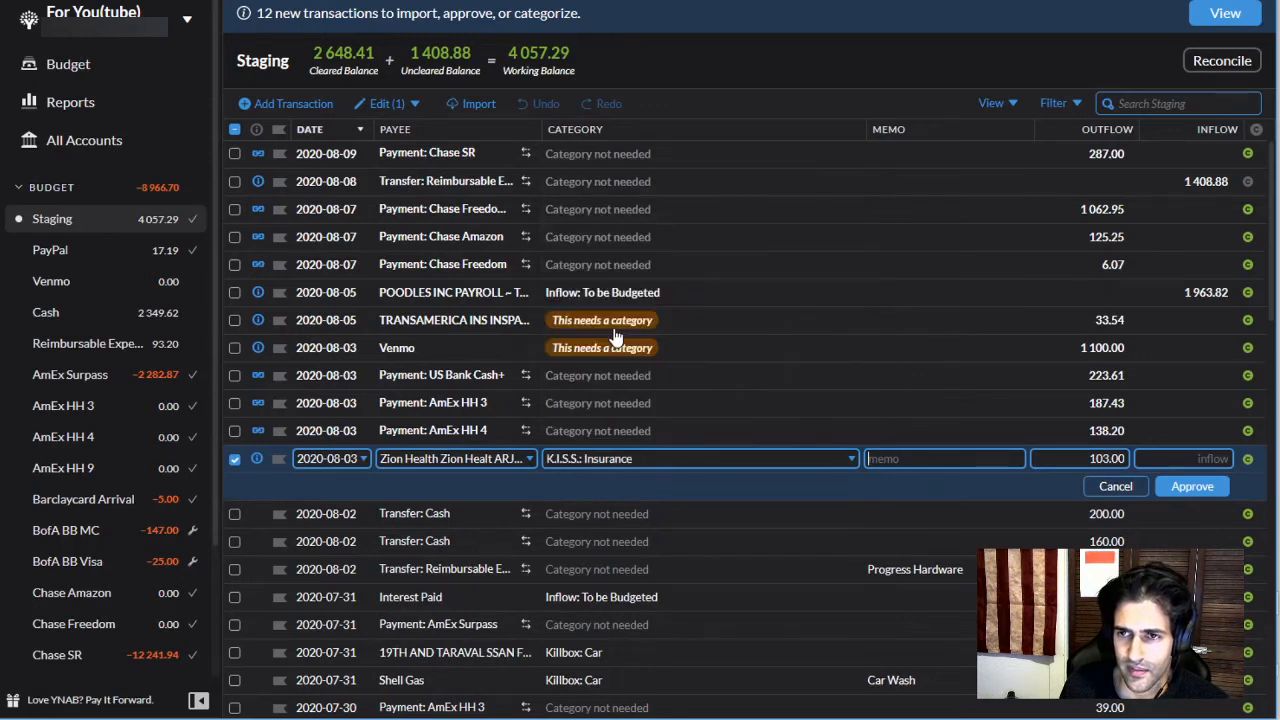
pyautogui.click(1204, 490)
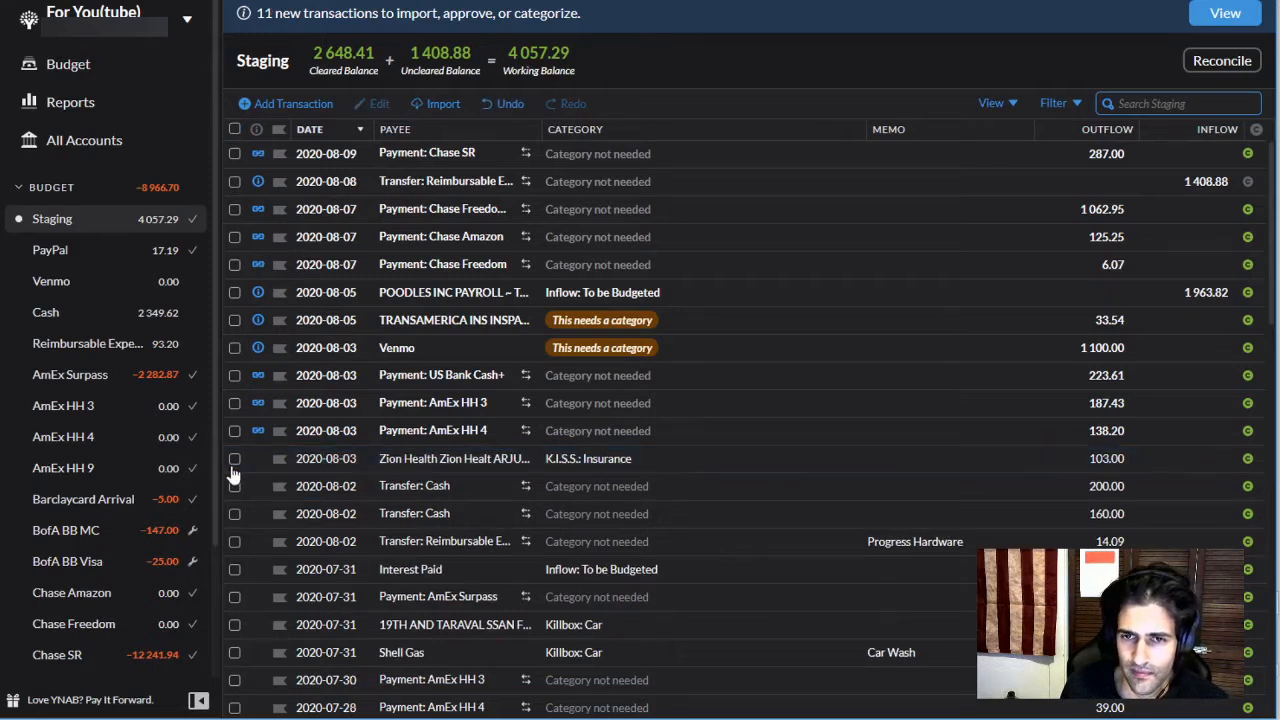
# Approve the matched 2020-08-03 payments to AmEx HH 4, AmEx HH 3 and US Bank Cash+
pyautogui.click(257, 458)
pyautogui.click(222, 541)
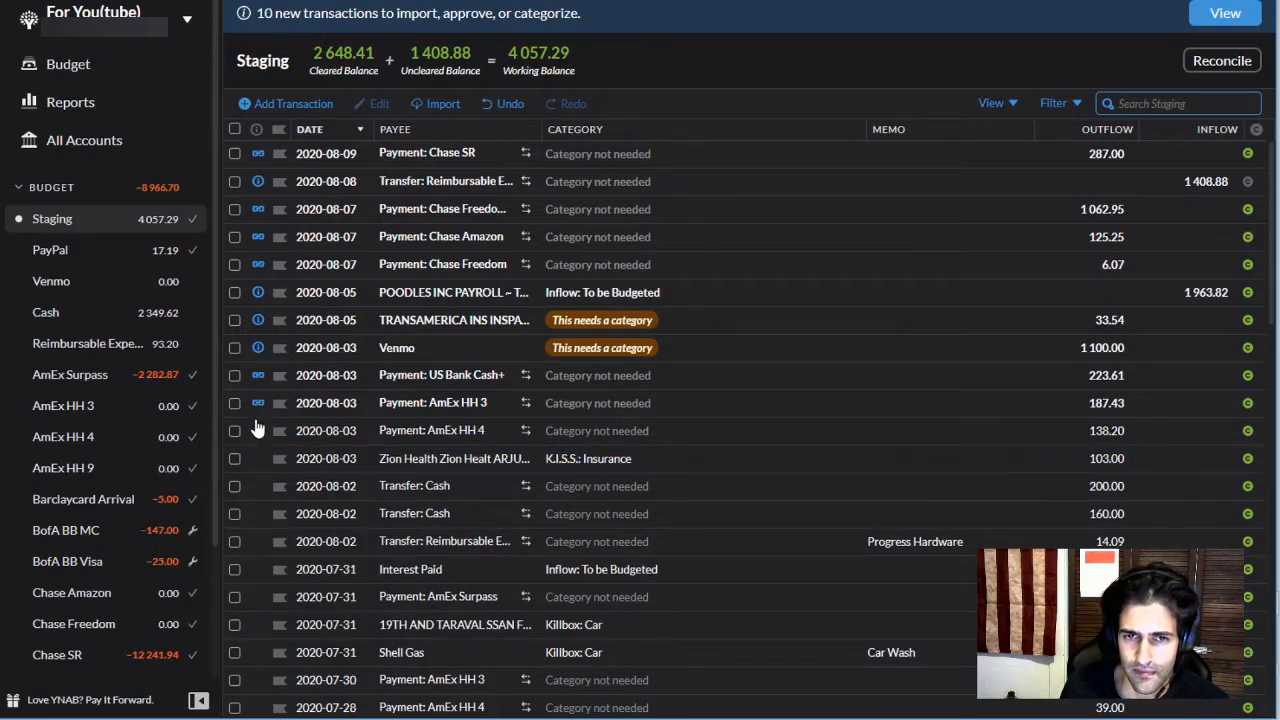
pyautogui.click(257, 430)
pyautogui.click(222, 510)
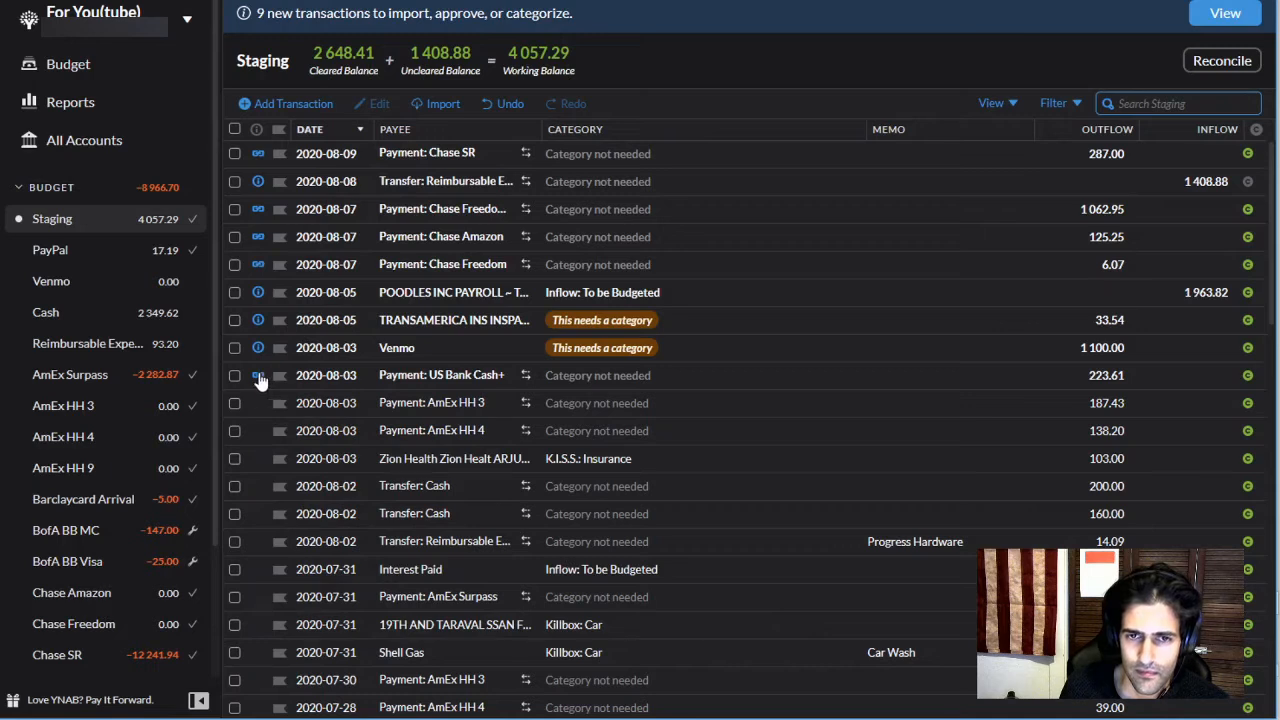
pyautogui.click(258, 375)
pyautogui.click(240, 480)
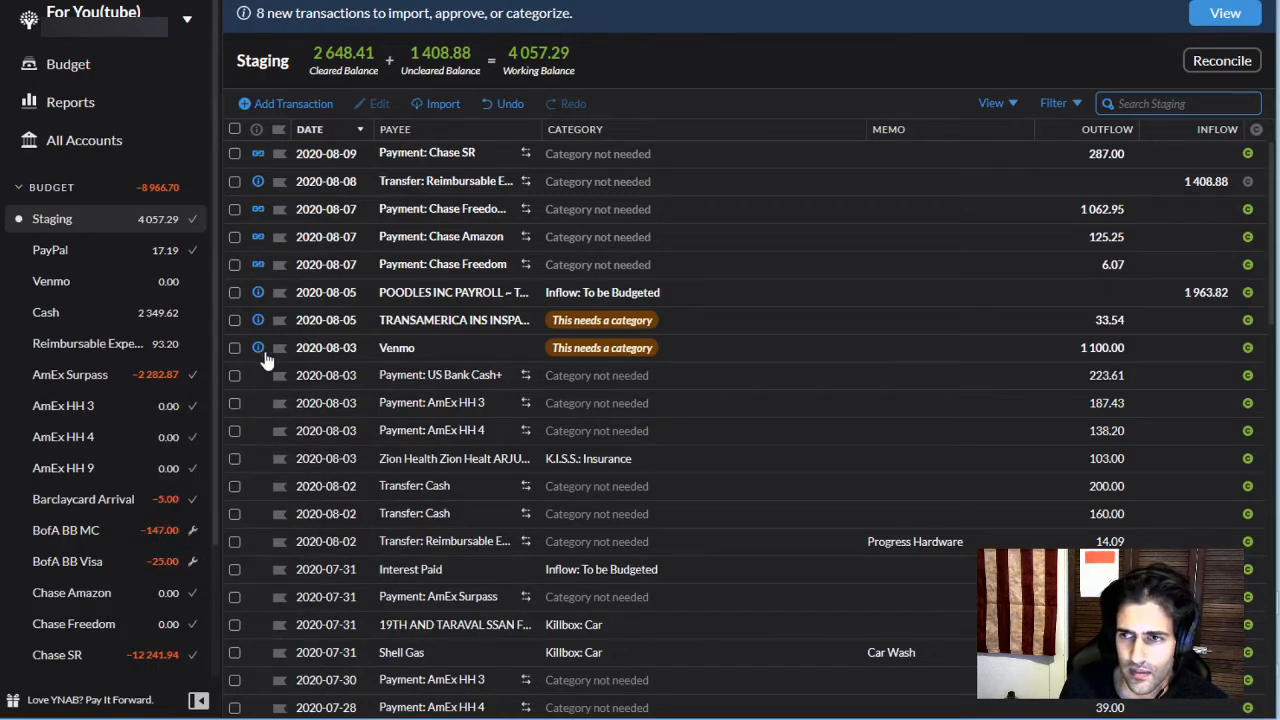
# Change the payee of the 1100.00 Venmo transaction to Landlord with category K.I.S.S.: Rent and approve it
pyautogui.click(452, 348)
pyautogui.click(452, 348)
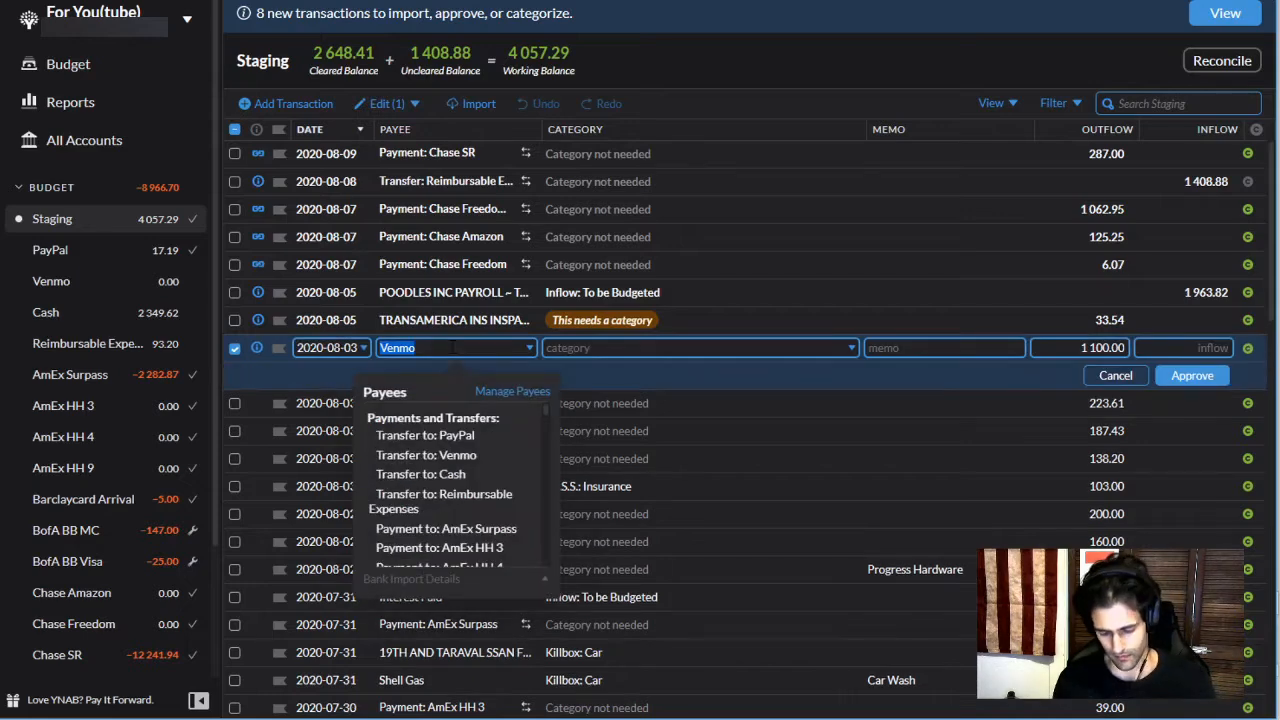
pyautogui.write('land')
pyautogui.press('Tab')
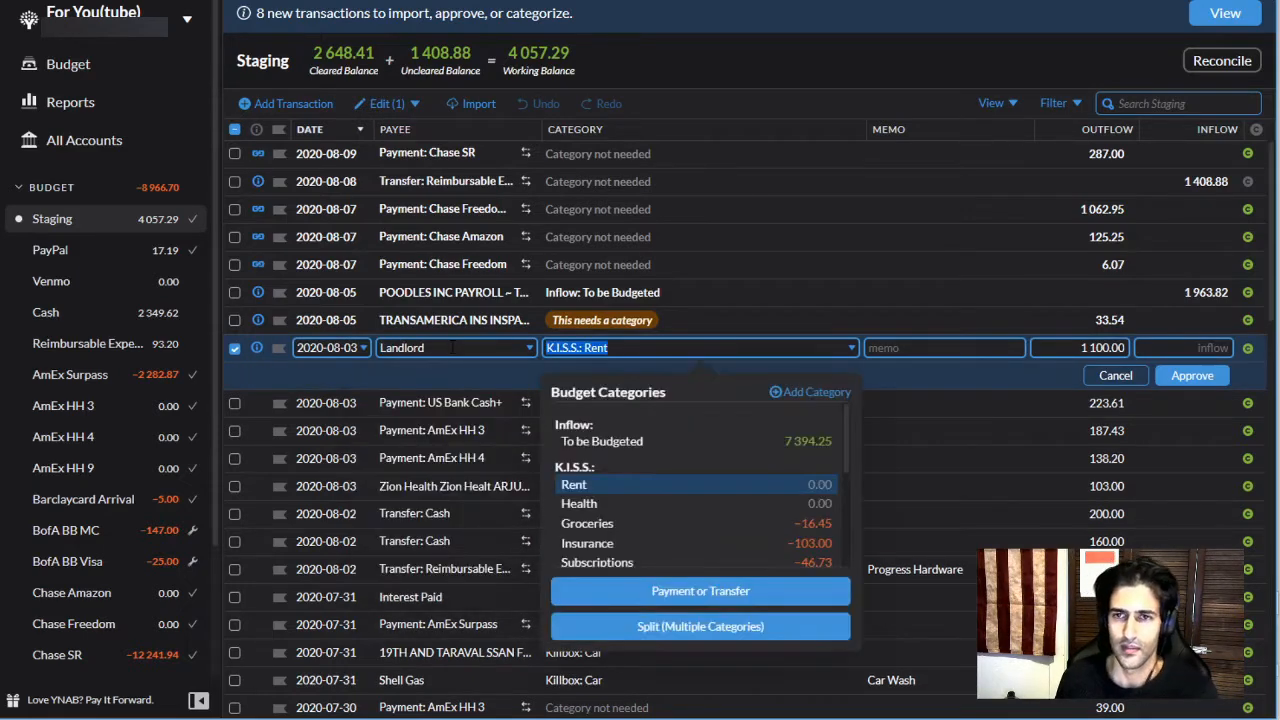
pyautogui.click(1190, 376)
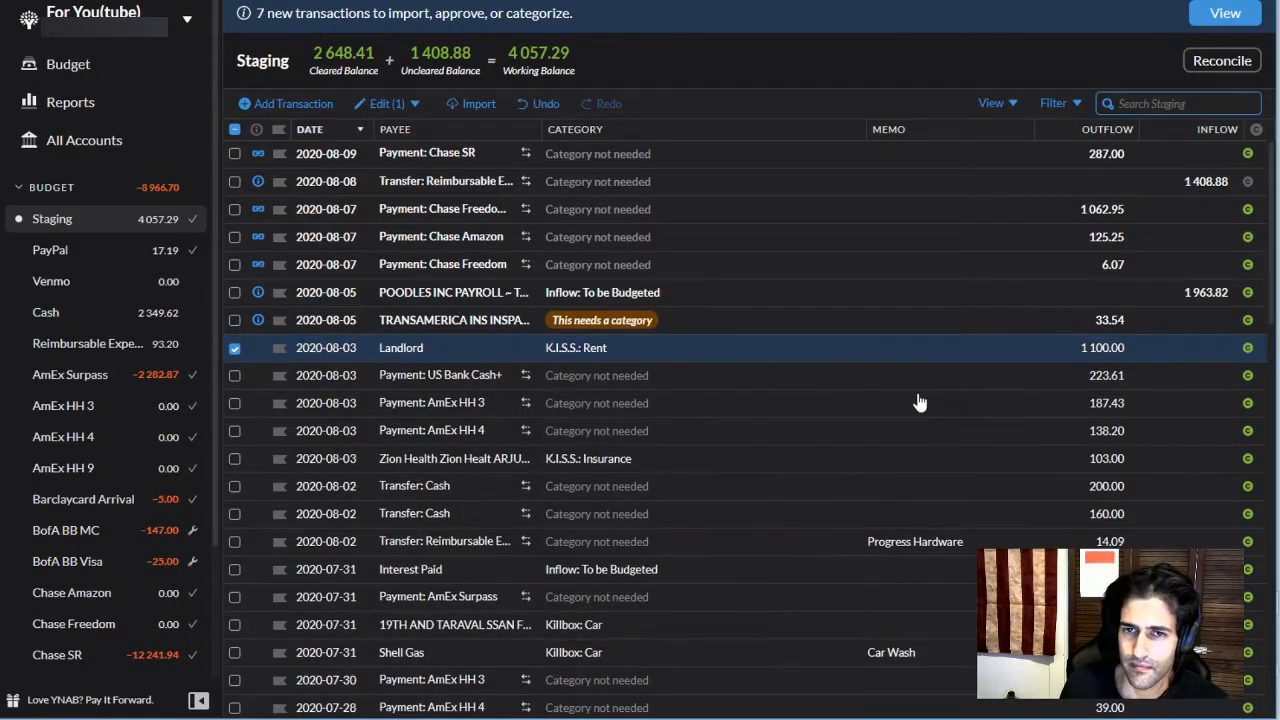
pyautogui.click(234, 349)
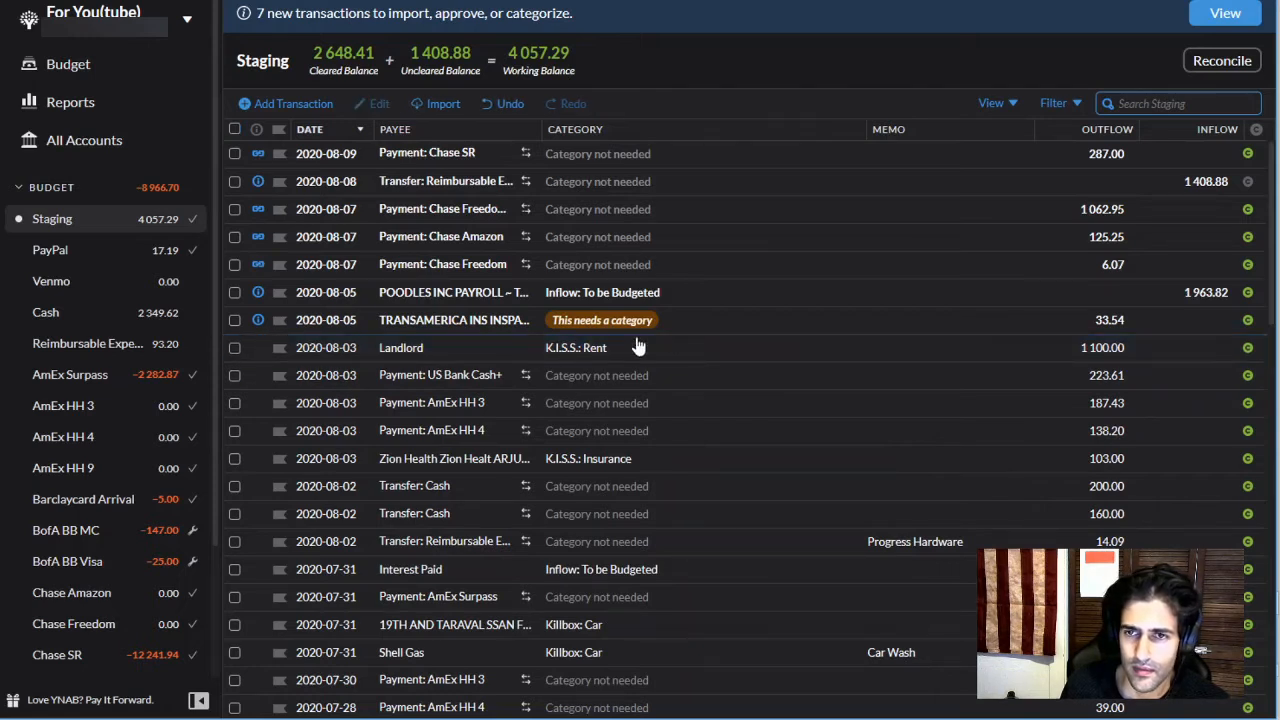
# Categorize the 33.54 Transamerica transaction from 2020-08-05 as K.I.S.S.: Insurance and approve it
pyautogui.click(580, 323)
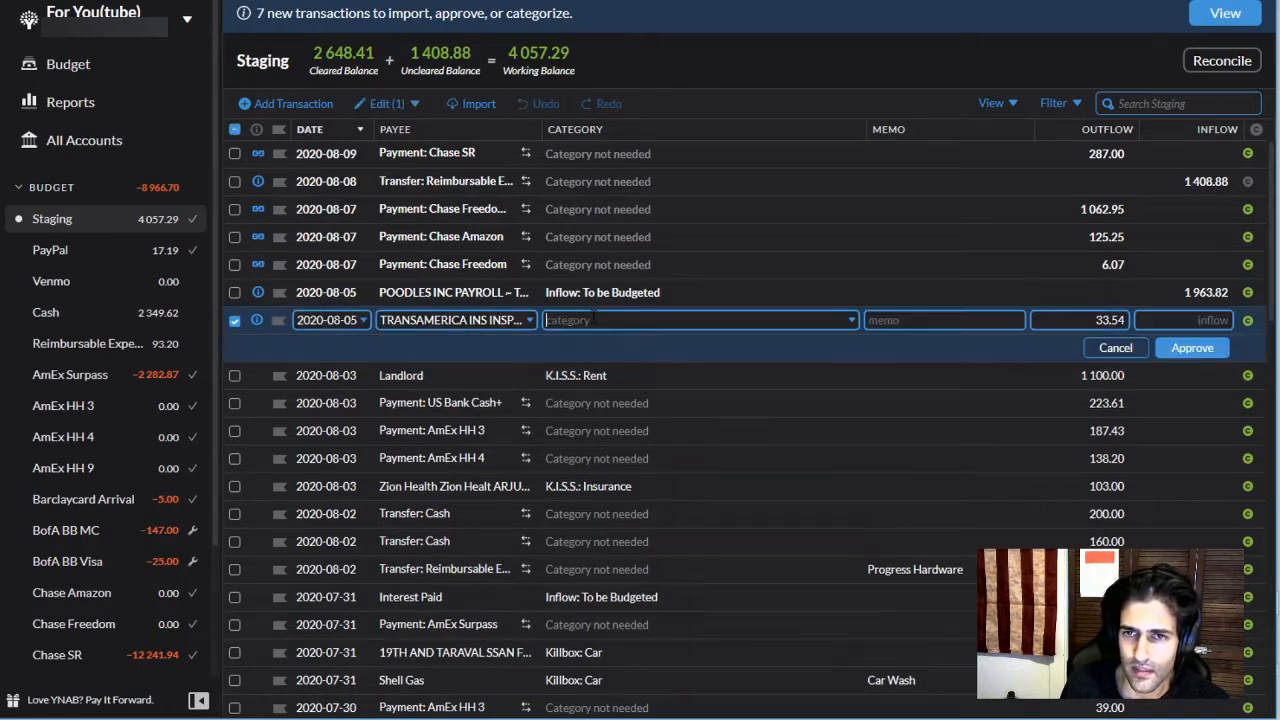
pyautogui.click(587, 516)
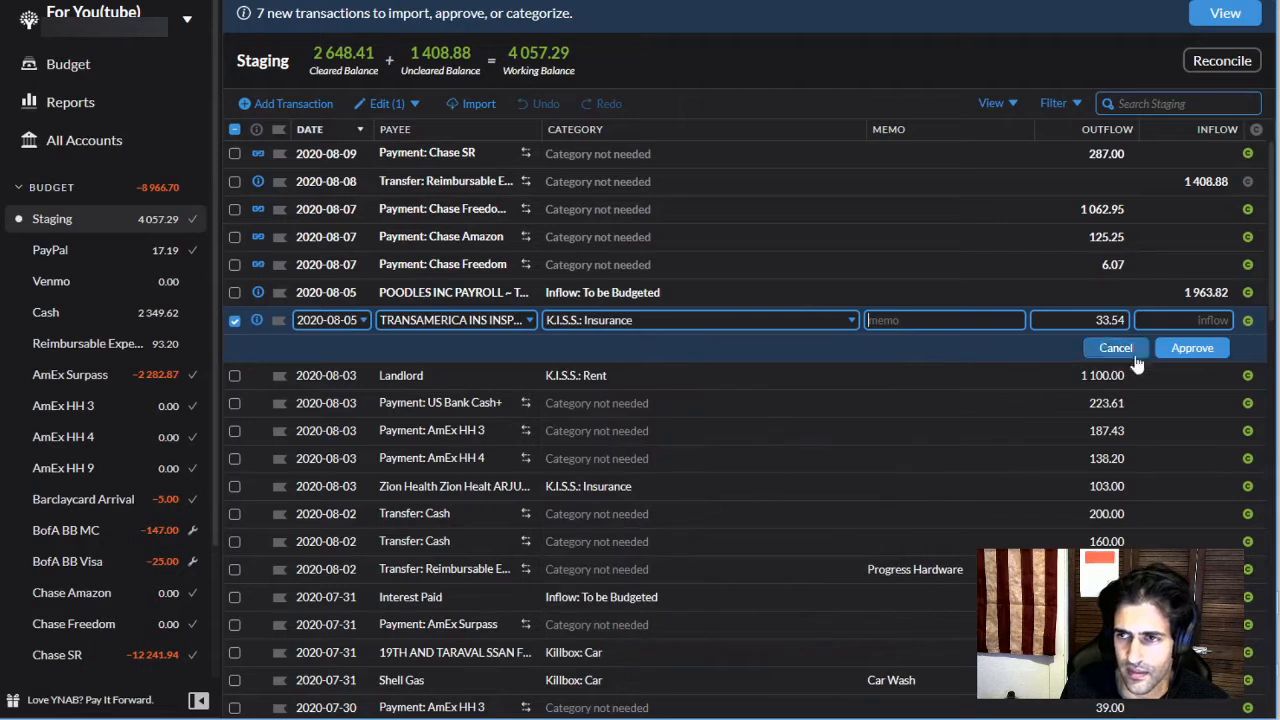
pyautogui.press('Return')
pyautogui.click(234, 320)
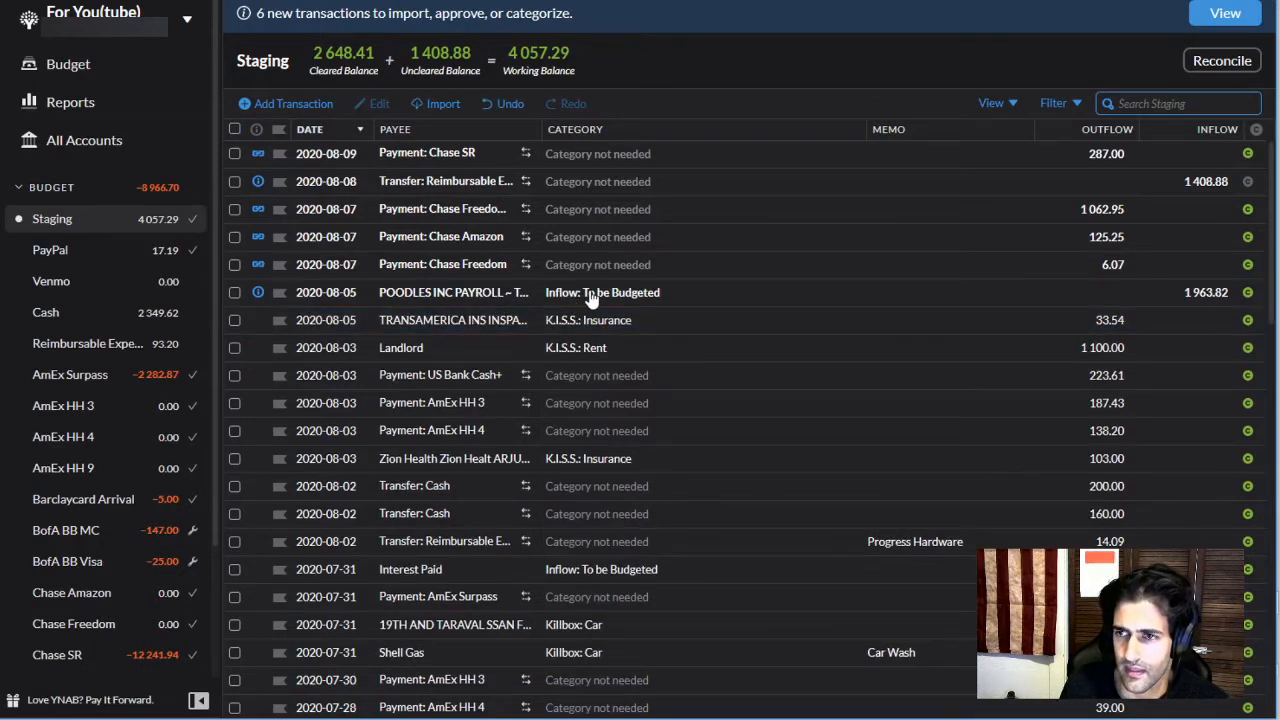
# Approve the 2020-08-05 Poodles Inc payroll inflow and the three 2020-08-07 Chase card payments
pyautogui.click(255, 300)
pyautogui.click(252, 344)
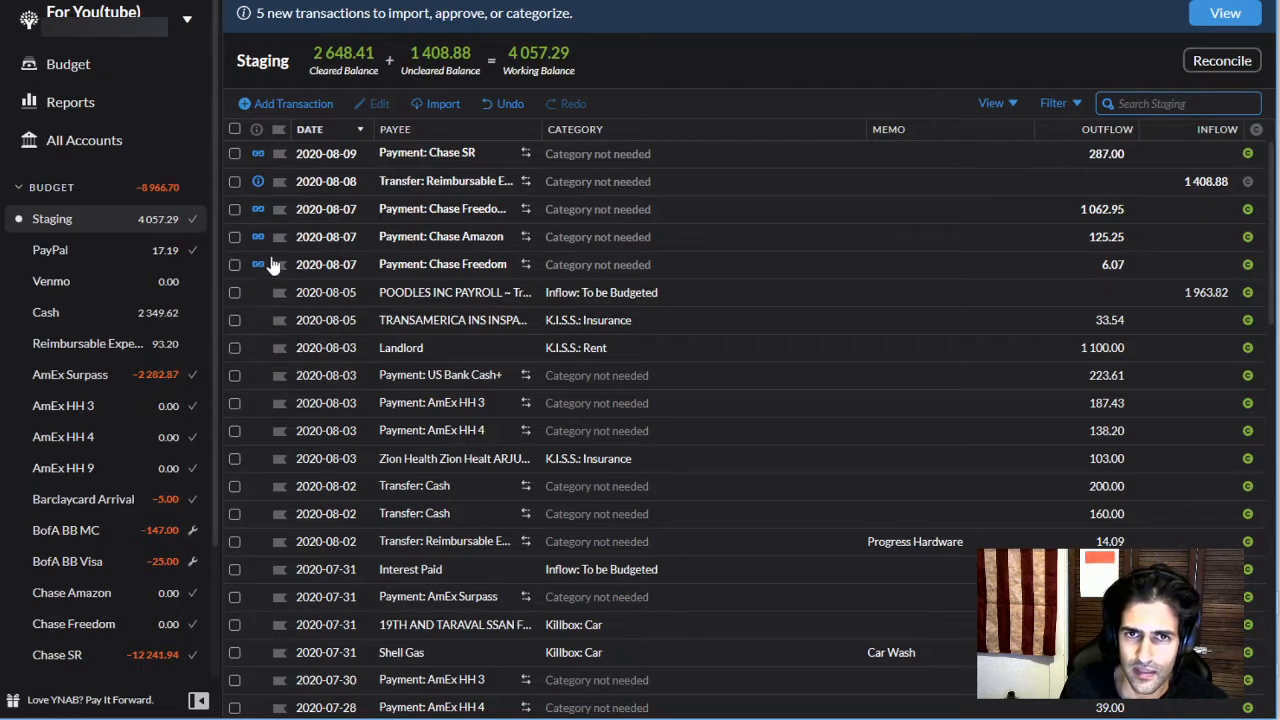
pyautogui.click(257, 268)
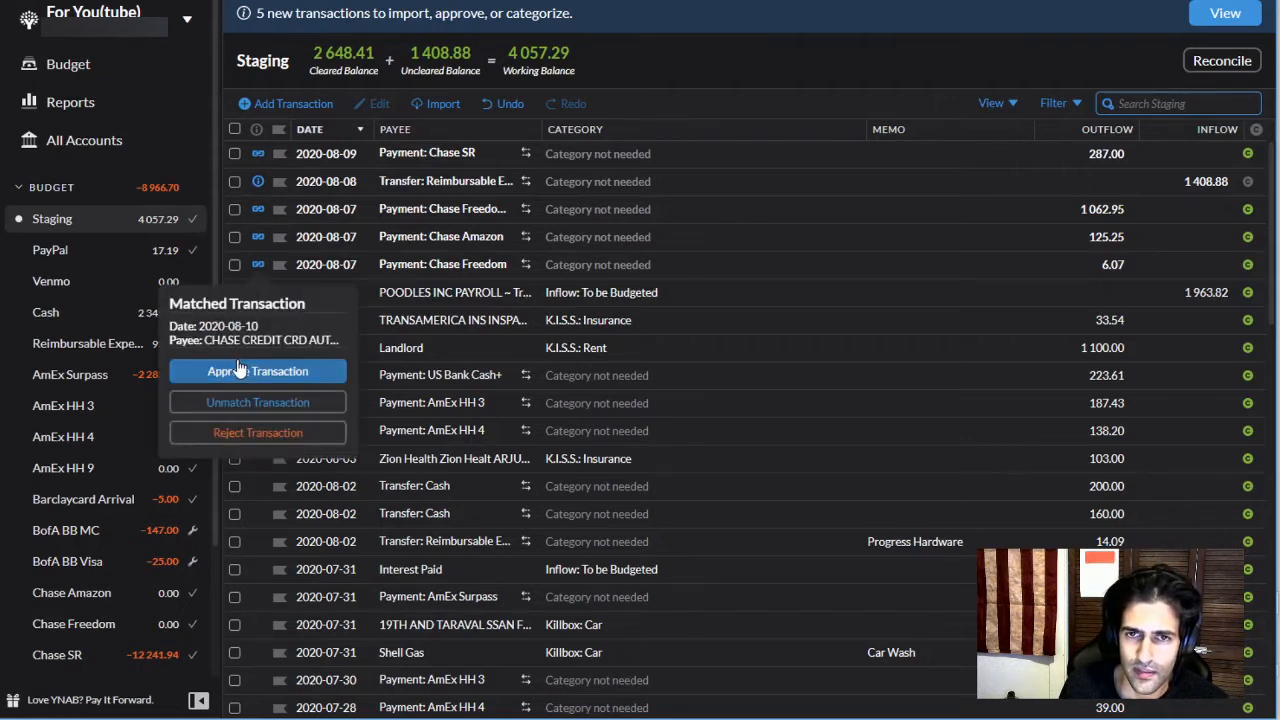
pyautogui.click(236, 371)
pyautogui.click(256, 272)
pyautogui.click(236, 344)
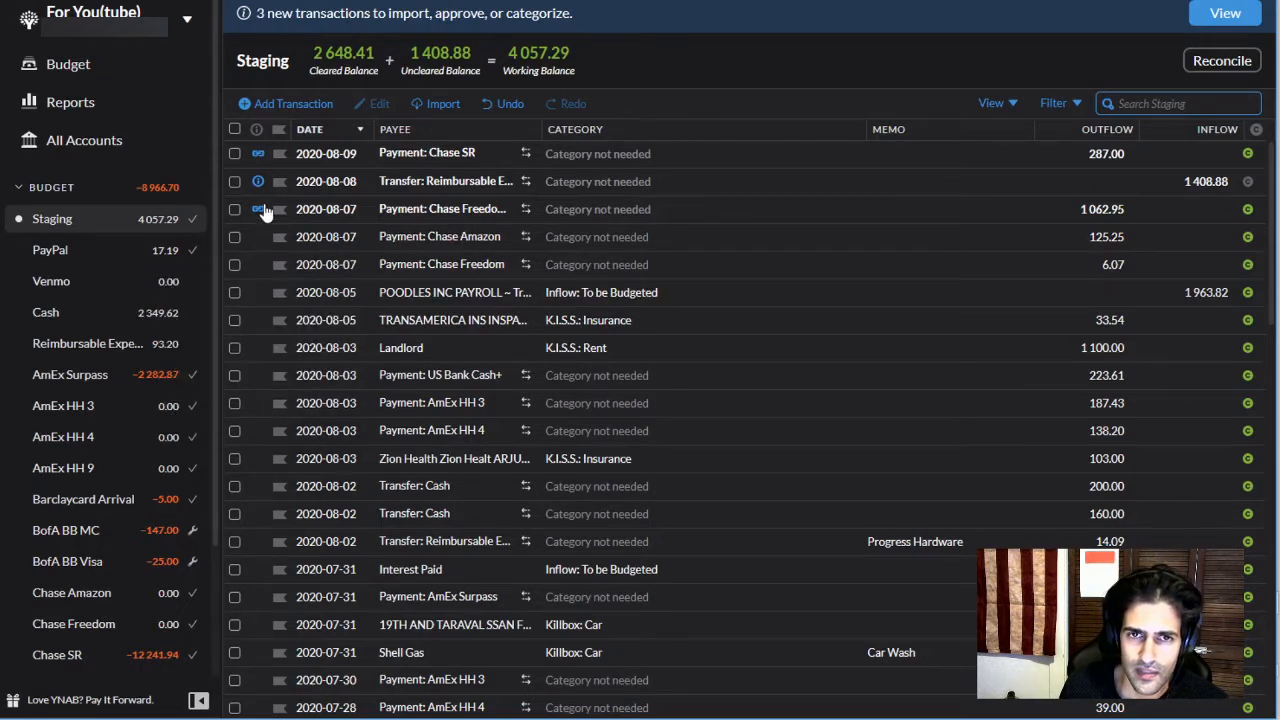
pyautogui.click(258, 209)
pyautogui.click(257, 318)
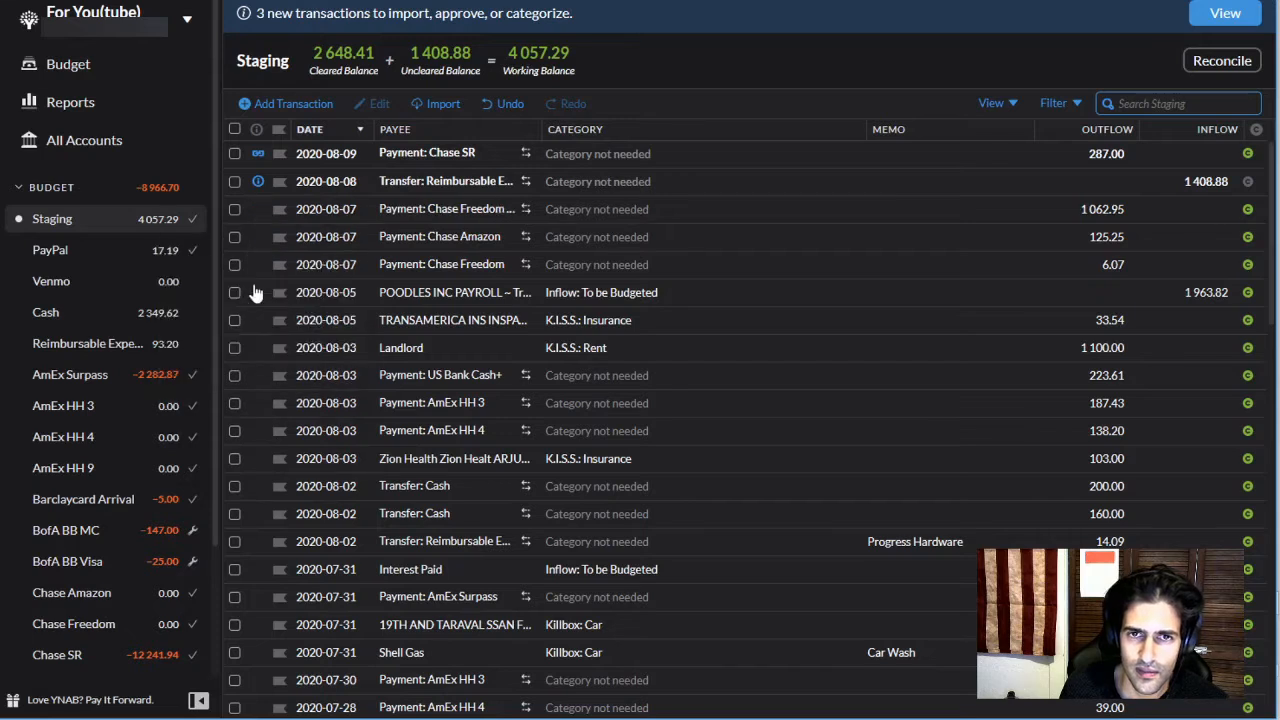
# Approve the 2020-08-08 transfer from Reimbursable Expenses and the 2020-08-09 payment to Chase SR
pyautogui.click(257, 181)
pyautogui.click(250, 237)
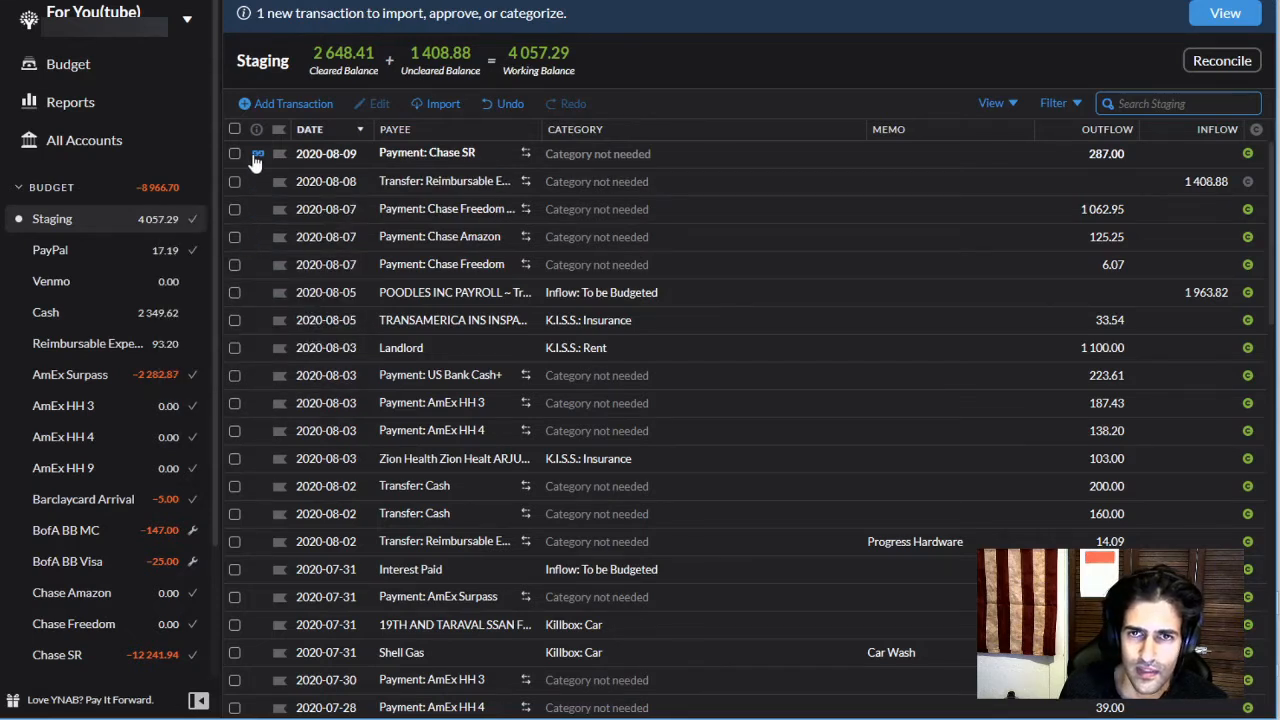
pyautogui.click(257, 153)
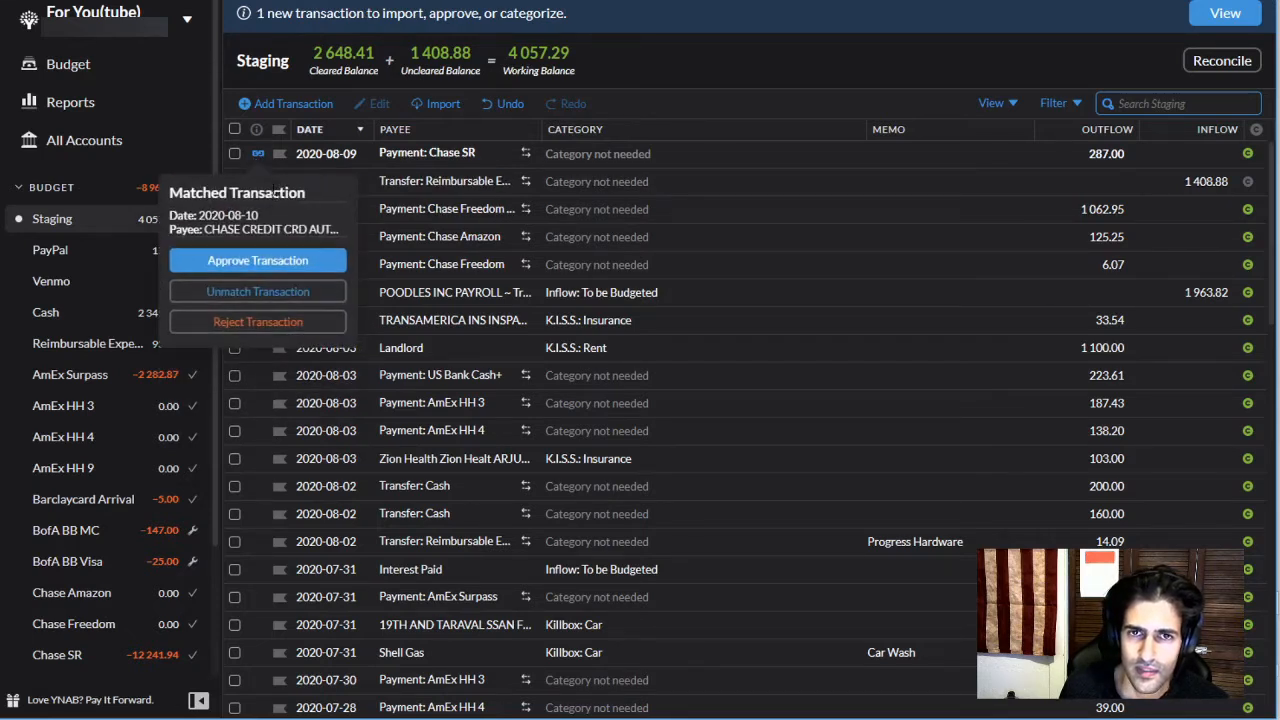
pyautogui.click(282, 262)
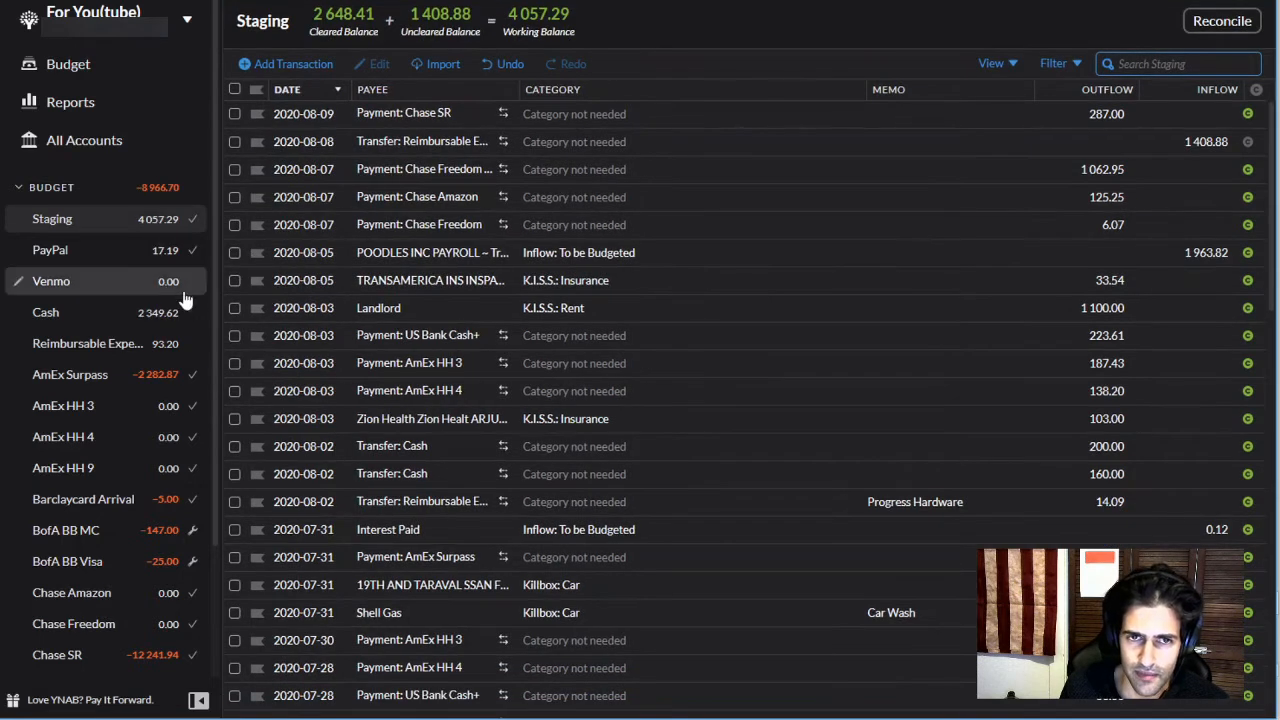
# Open the August 2020 budget and review the Health, Groceries and Insurance categories
pyautogui.click(86, 66)
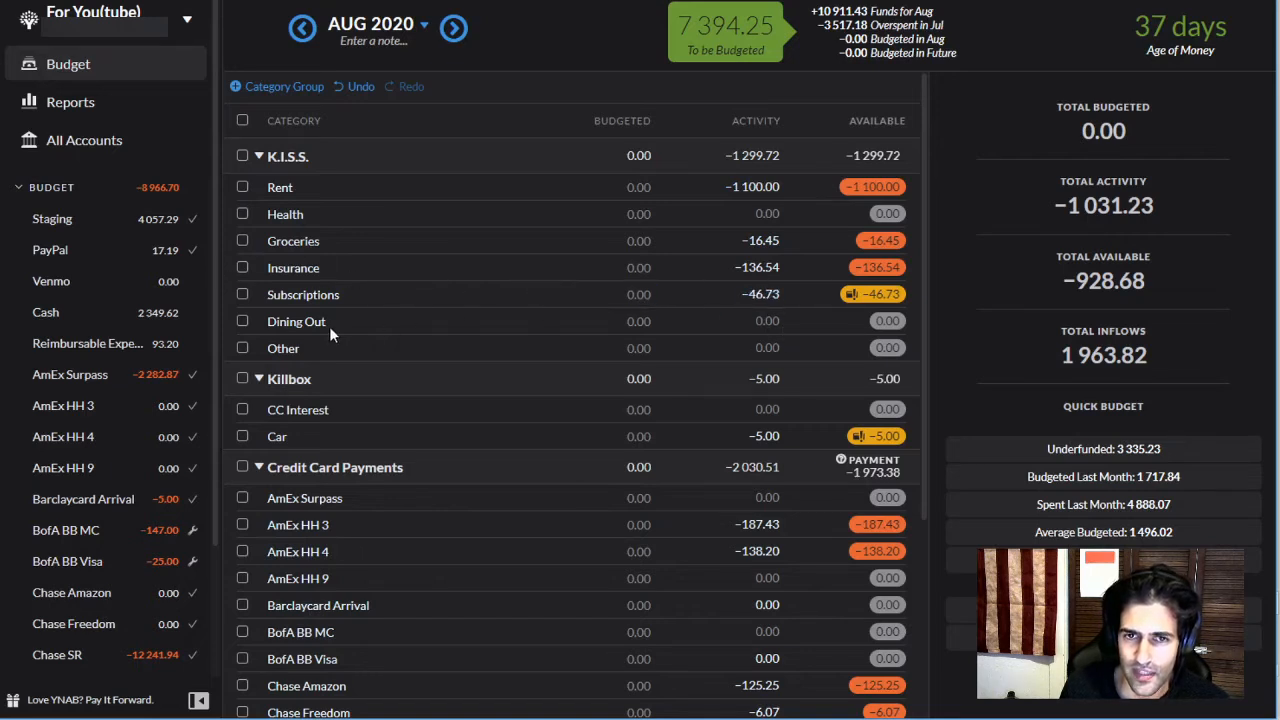
pyautogui.click(245, 216)
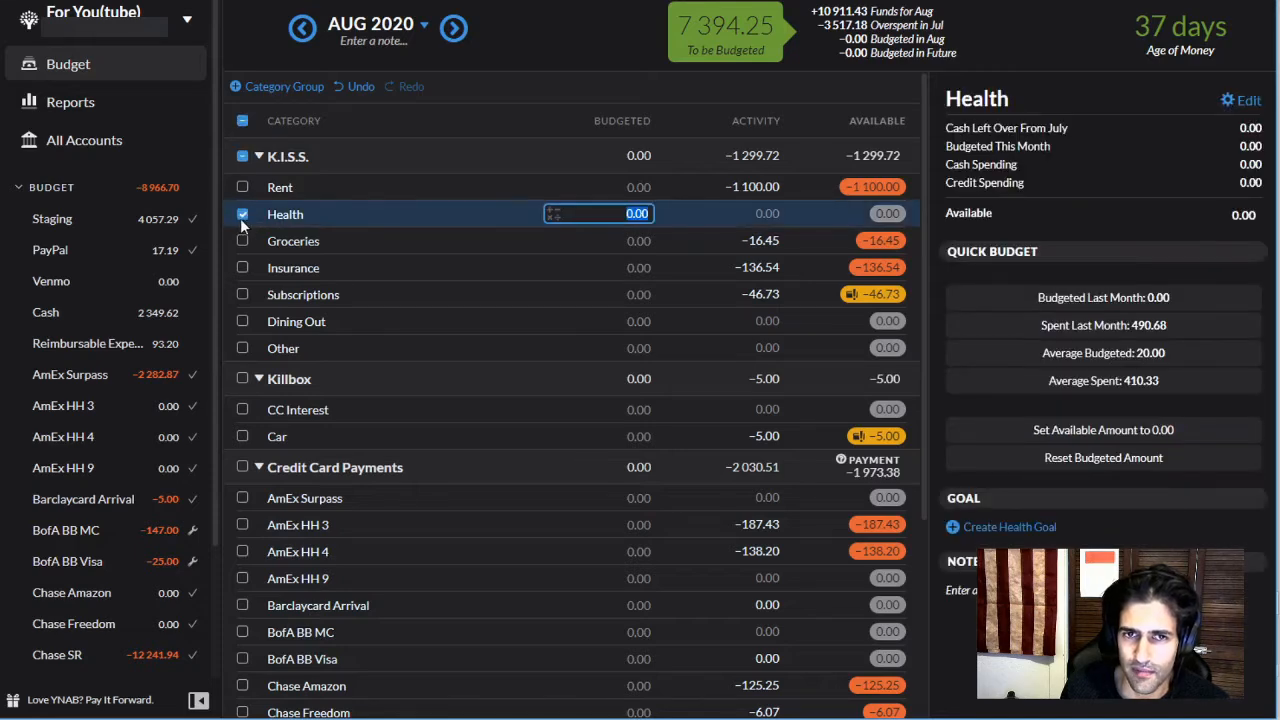
pyautogui.click(242, 214)
pyautogui.click(245, 213)
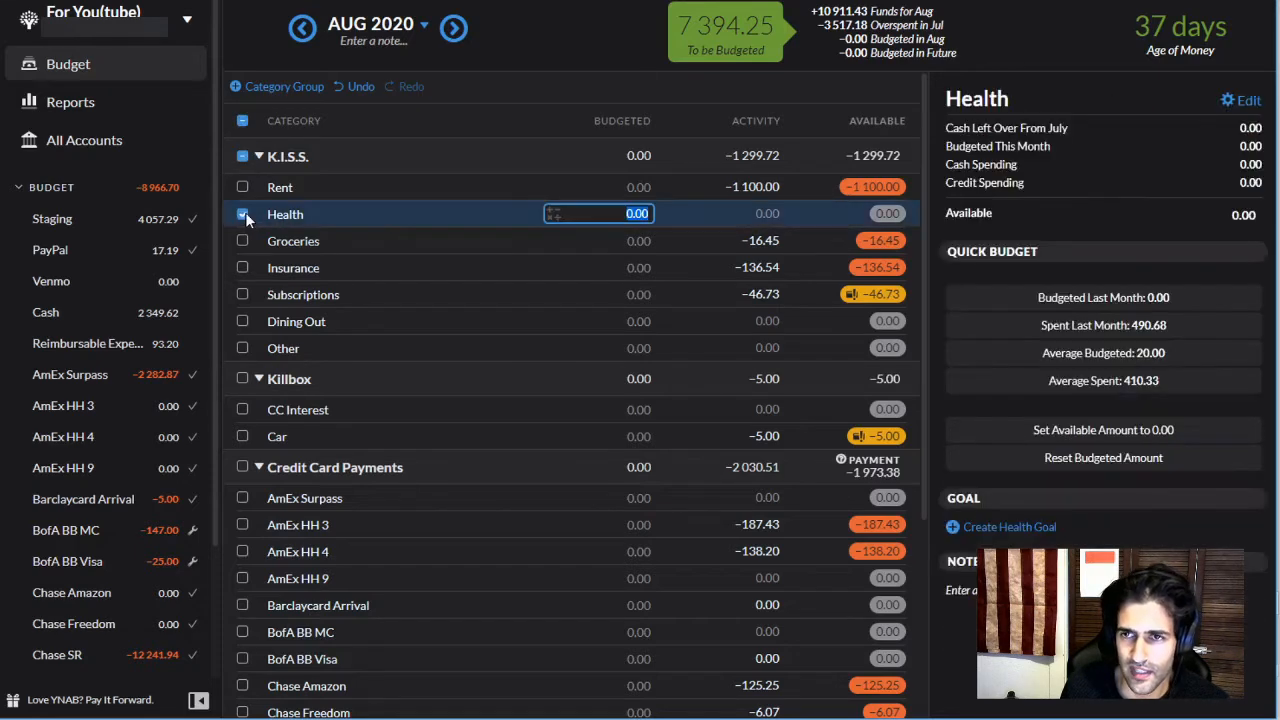
pyautogui.click(245, 213)
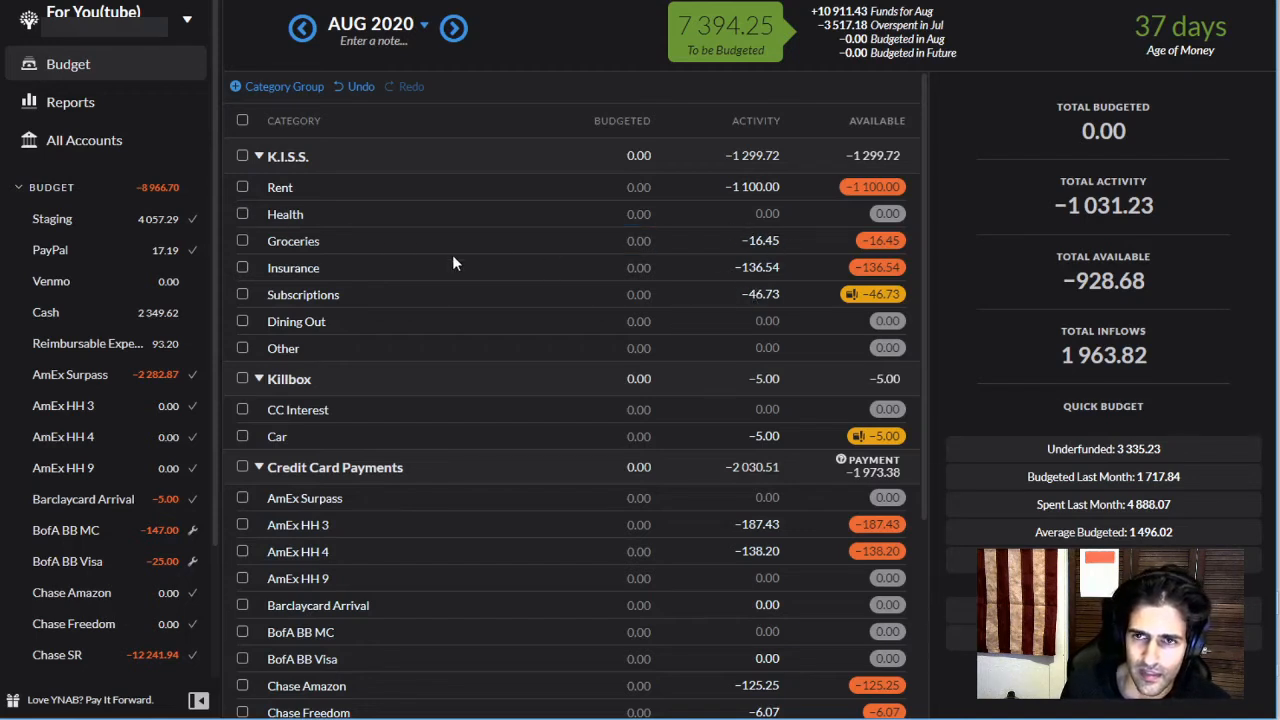
pyautogui.click(241, 242)
pyautogui.click(241, 242)
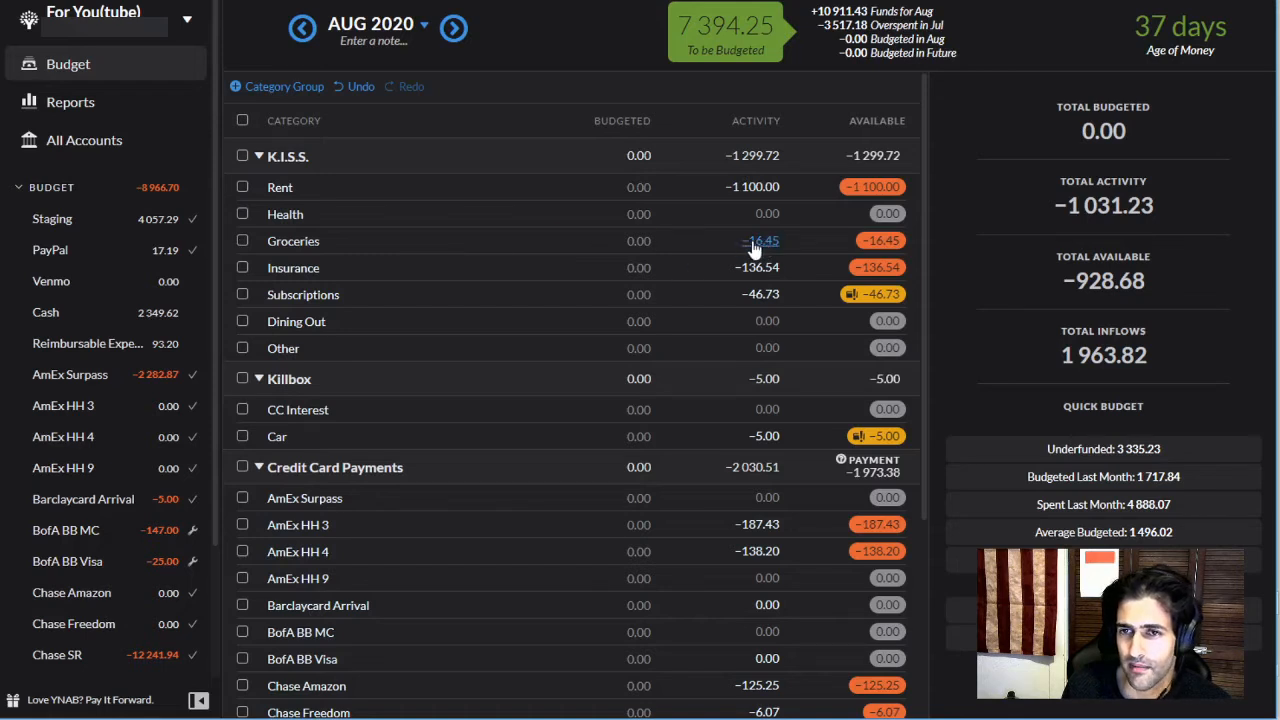
pyautogui.click(243, 266)
pyautogui.click(243, 265)
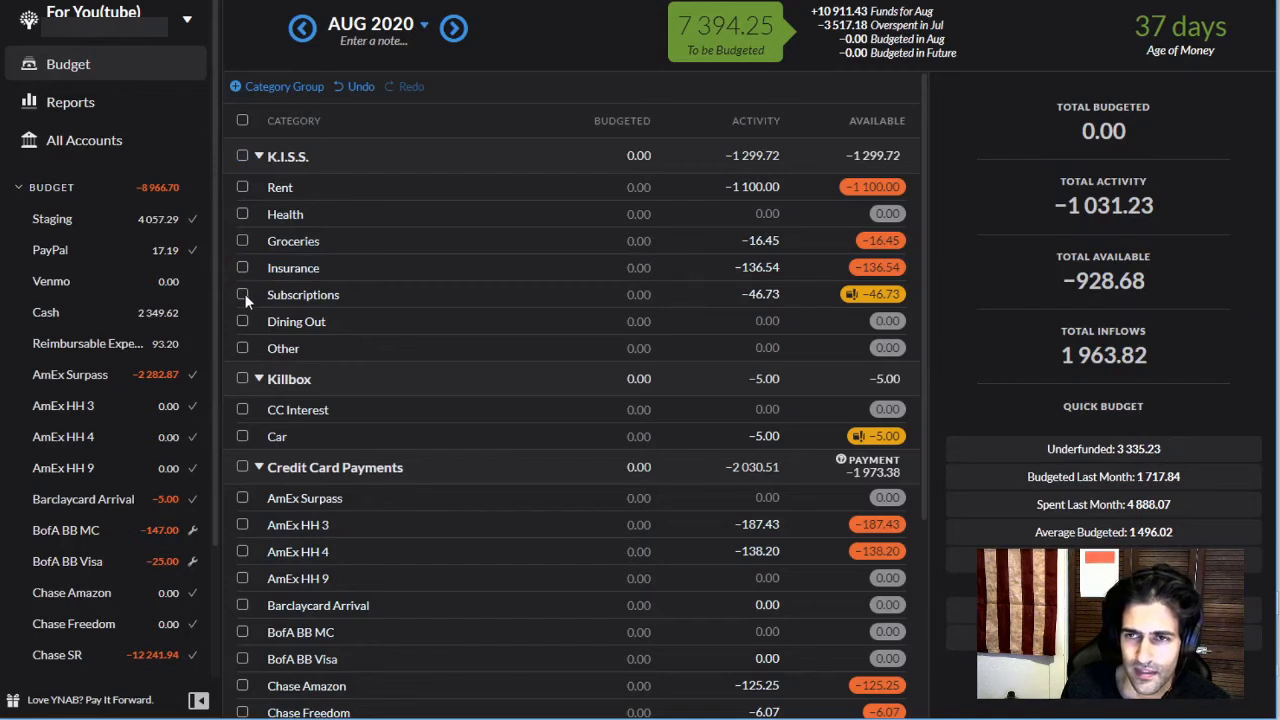
# Check the transactions behind the Subscriptions activity and review the Dining Out category
pyautogui.click(760, 295)
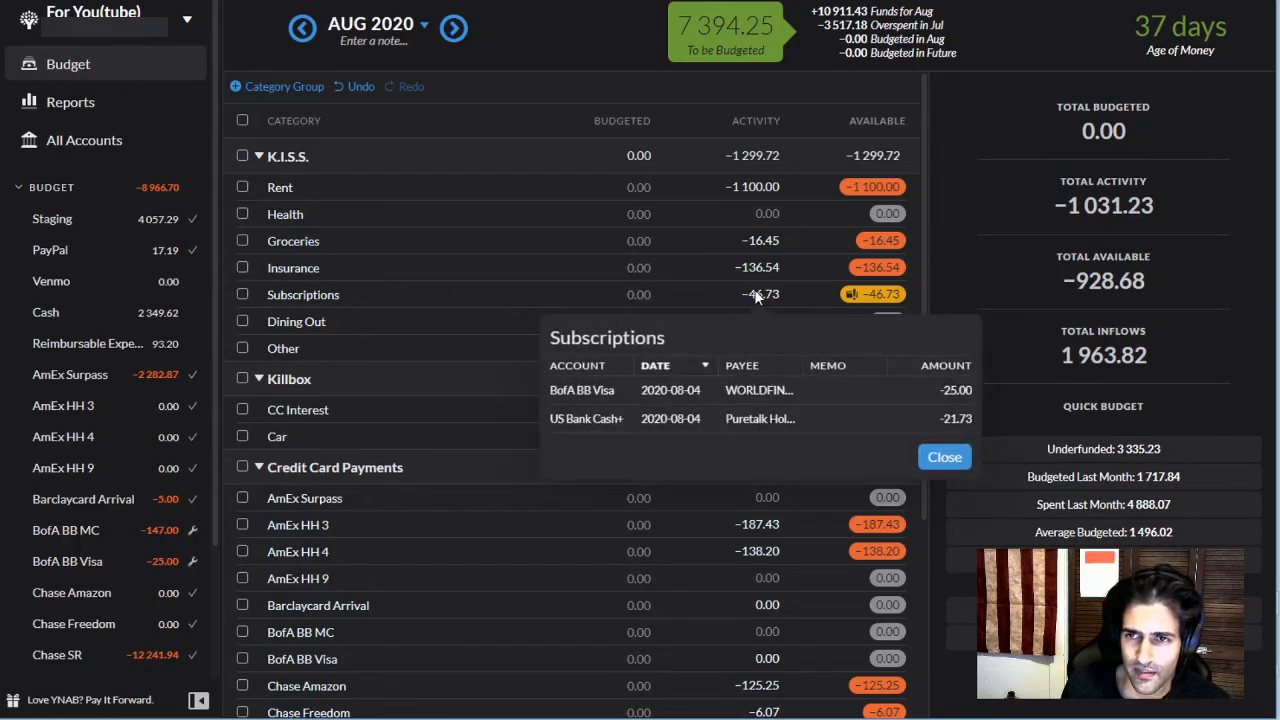
pyautogui.click(944, 457)
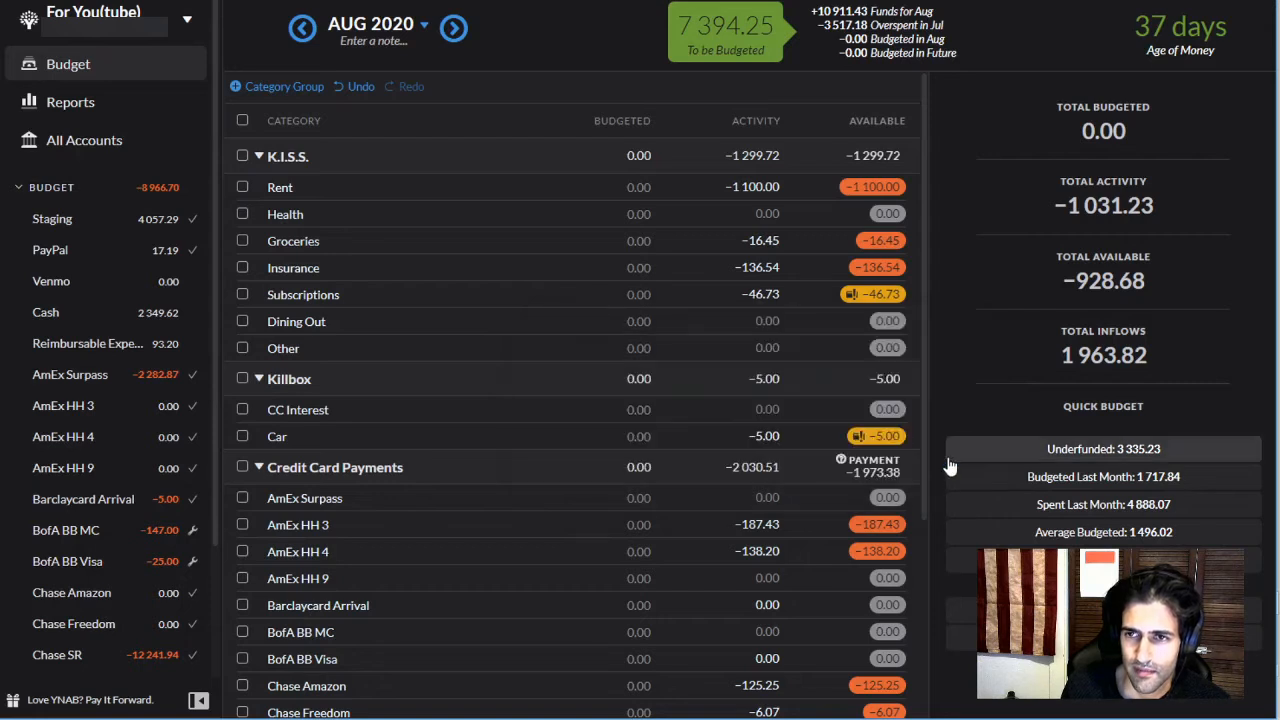
pyautogui.click(246, 325)
pyautogui.click(241, 322)
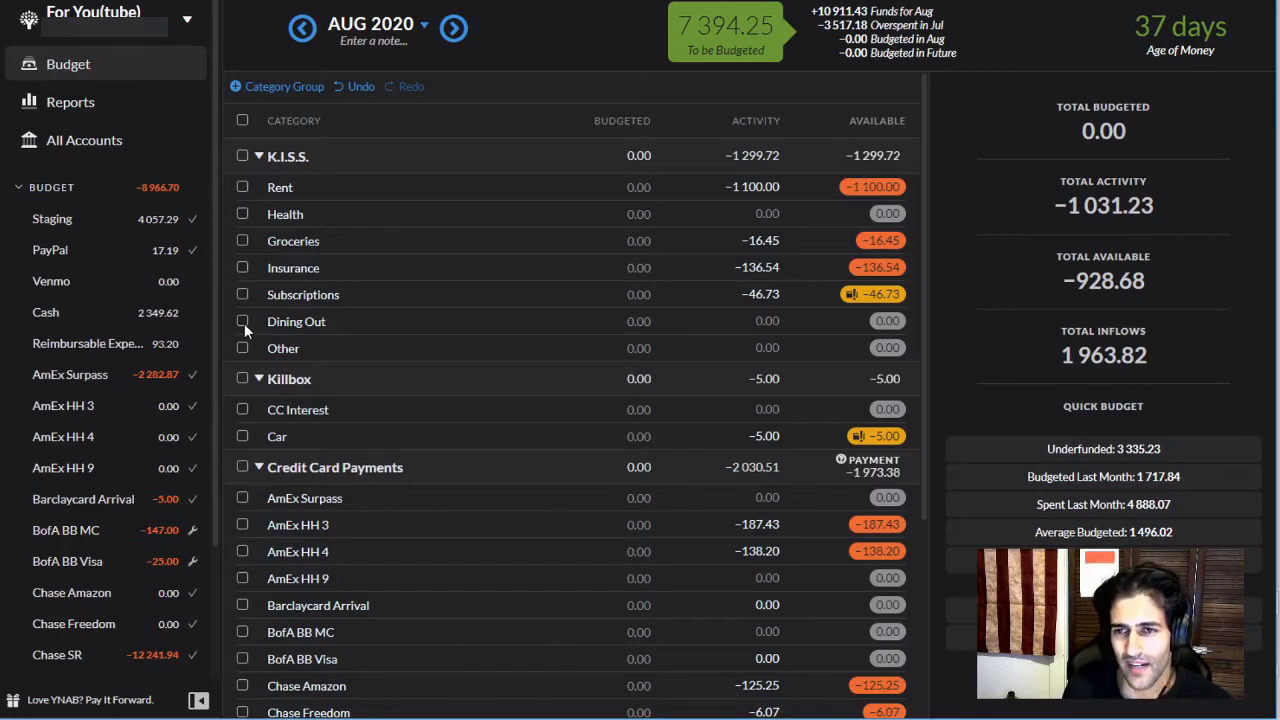
pyautogui.click(243, 322)
pyautogui.click(243, 322)
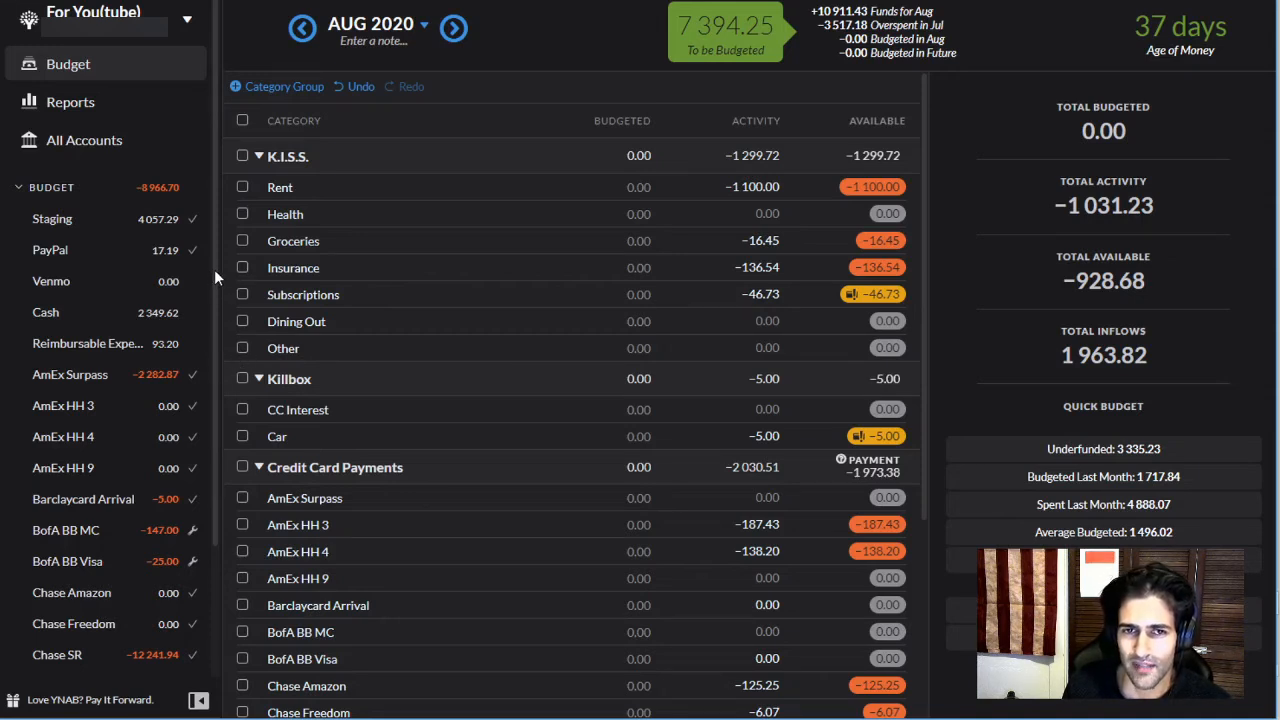
# Look over the account list and review the Dining Out, Other and CC Interest categories in the August 2020 budget
pyautogui.moveTo(214, 269); pyautogui.dragTo(209, 376)
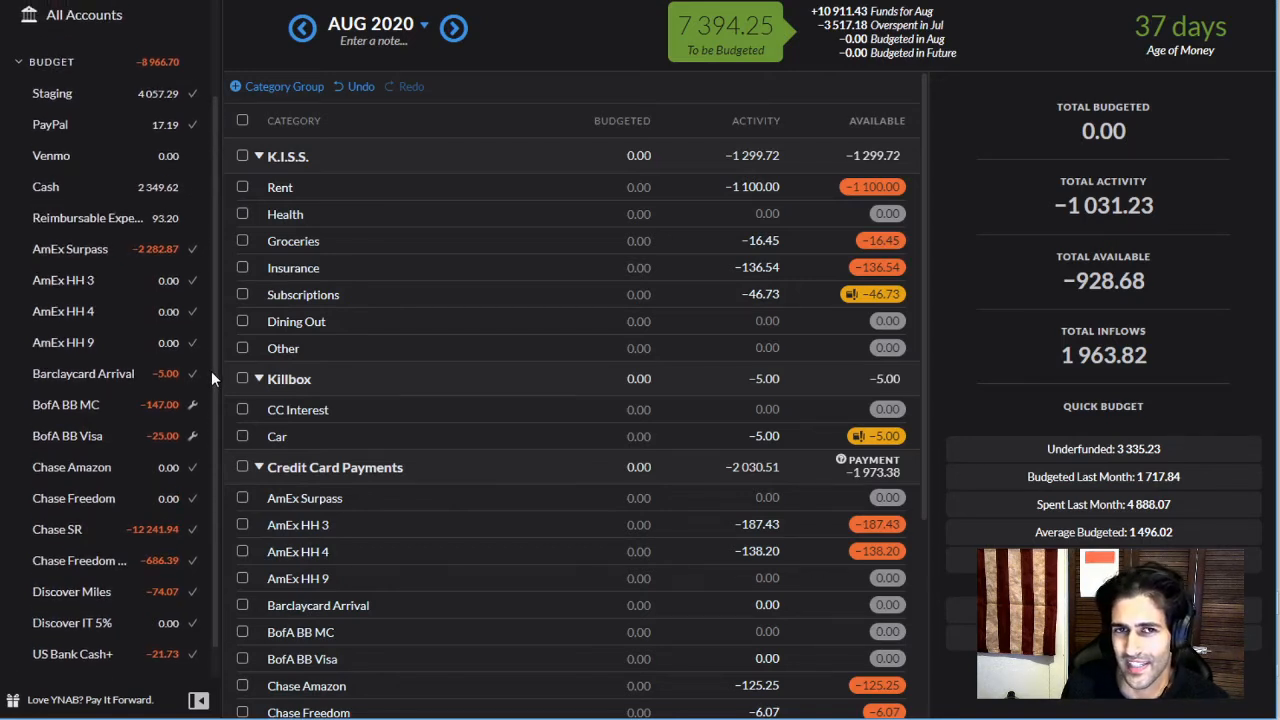
pyautogui.moveTo(211, 371); pyautogui.dragTo(231, 306)
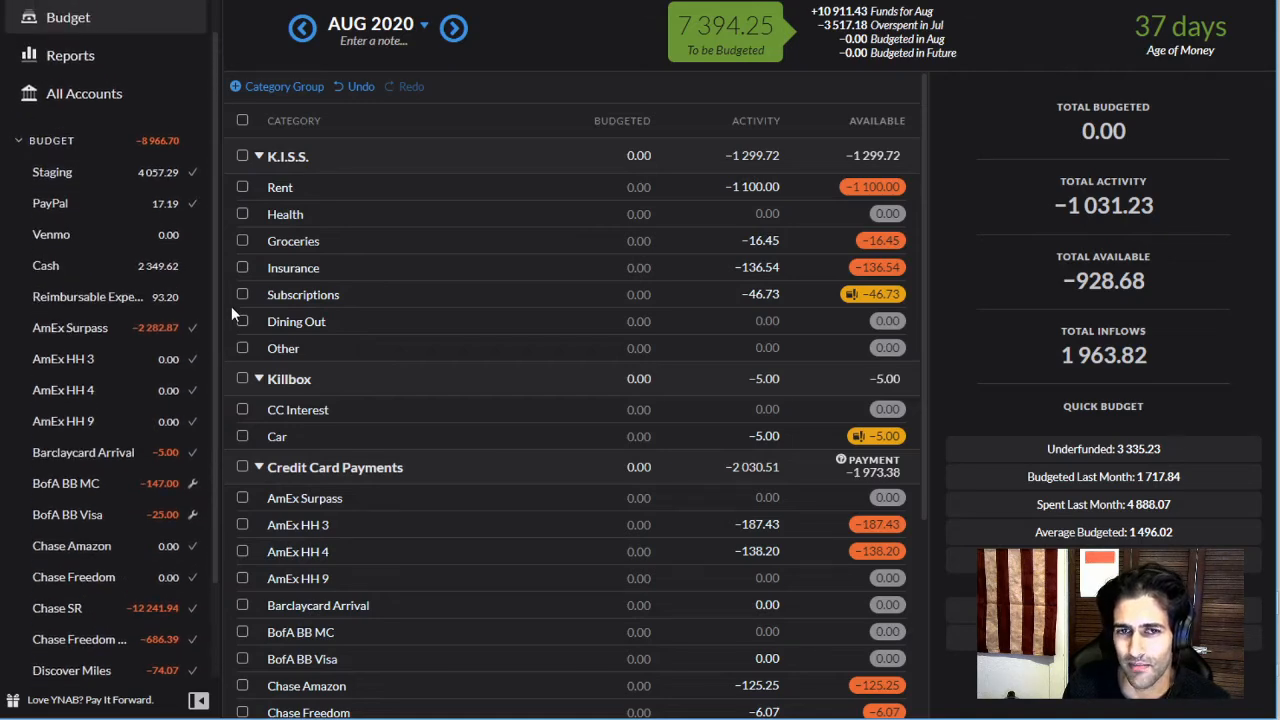
pyautogui.click(238, 321)
pyautogui.click(238, 321)
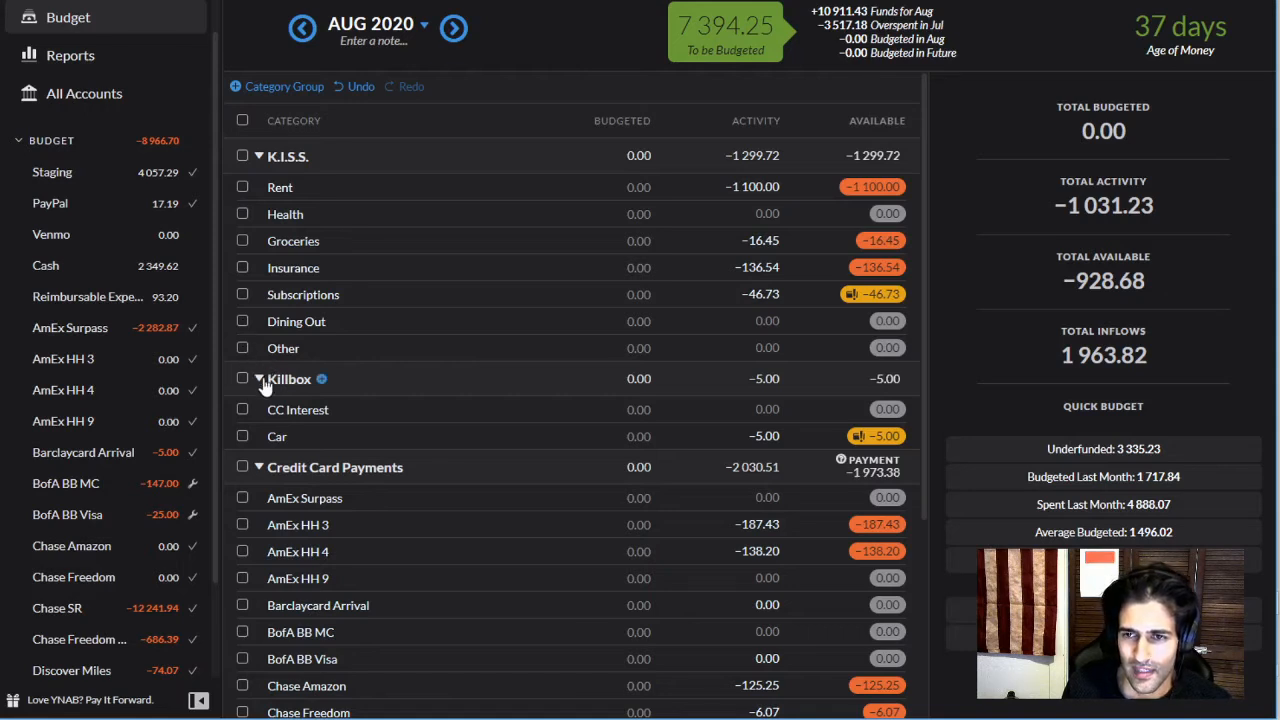
pyautogui.click(245, 345)
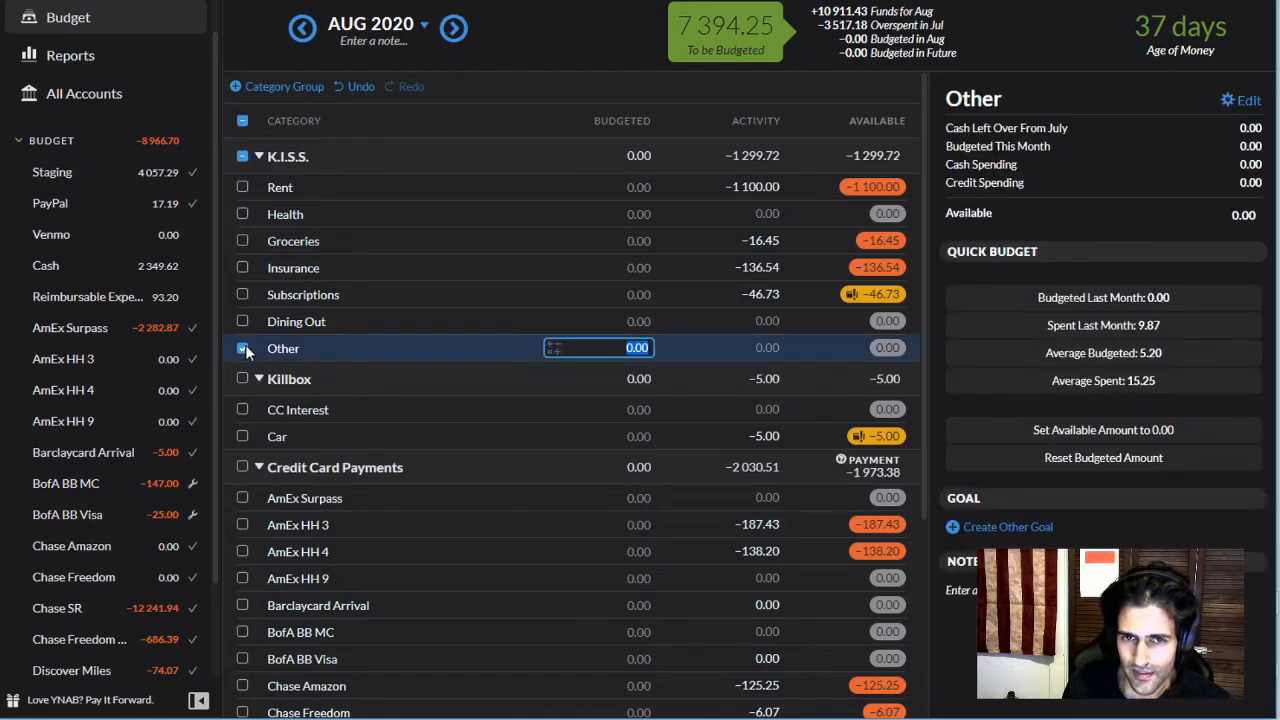
pyautogui.click(237, 346)
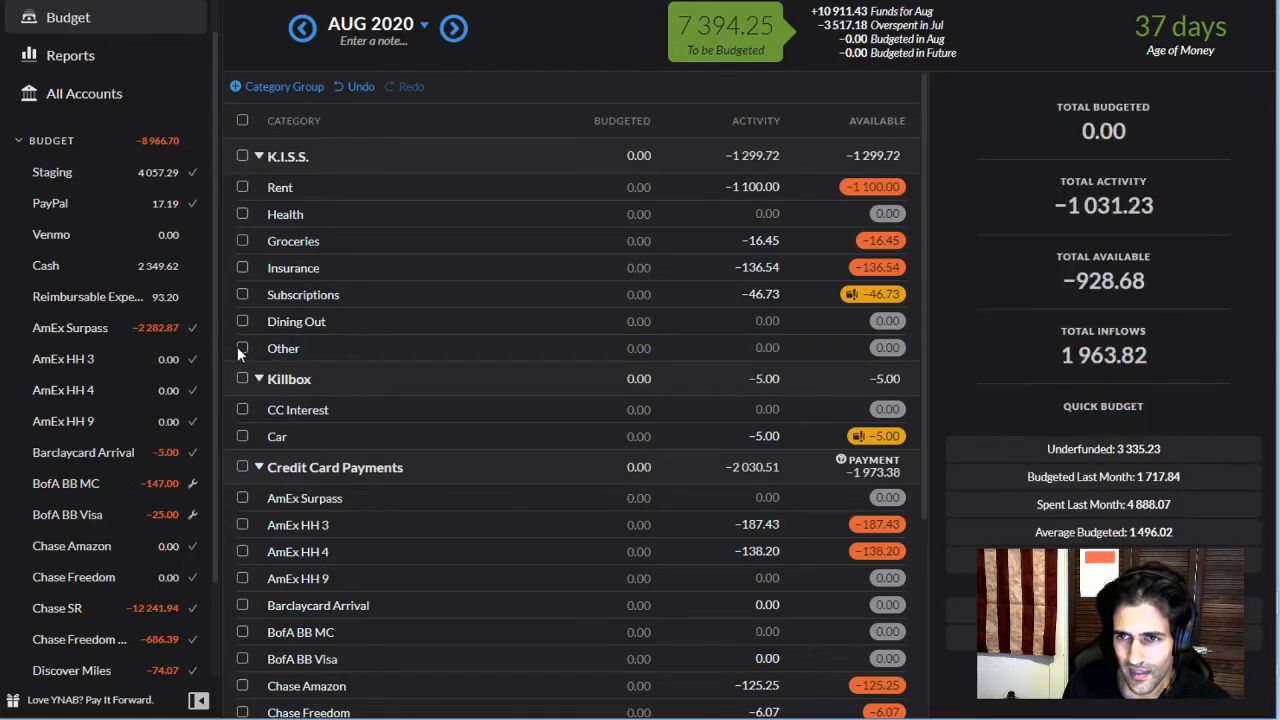
pyautogui.click(242, 411)
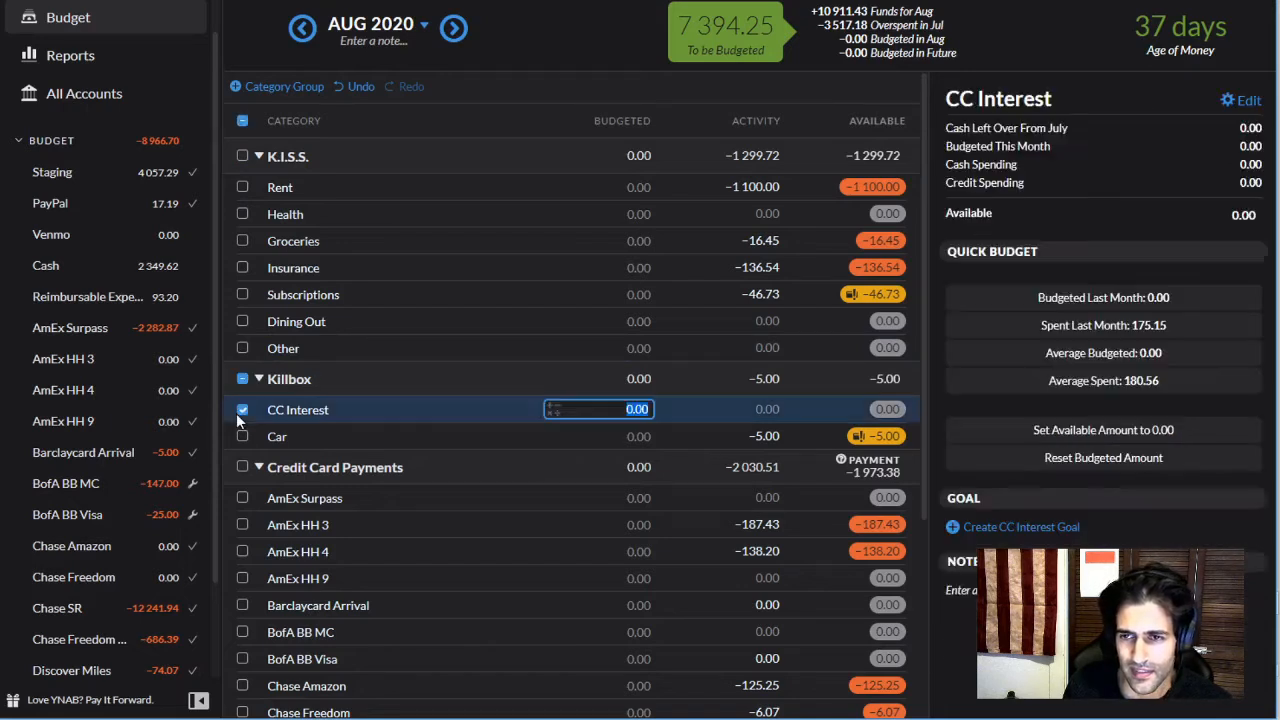
pyautogui.click(238, 412)
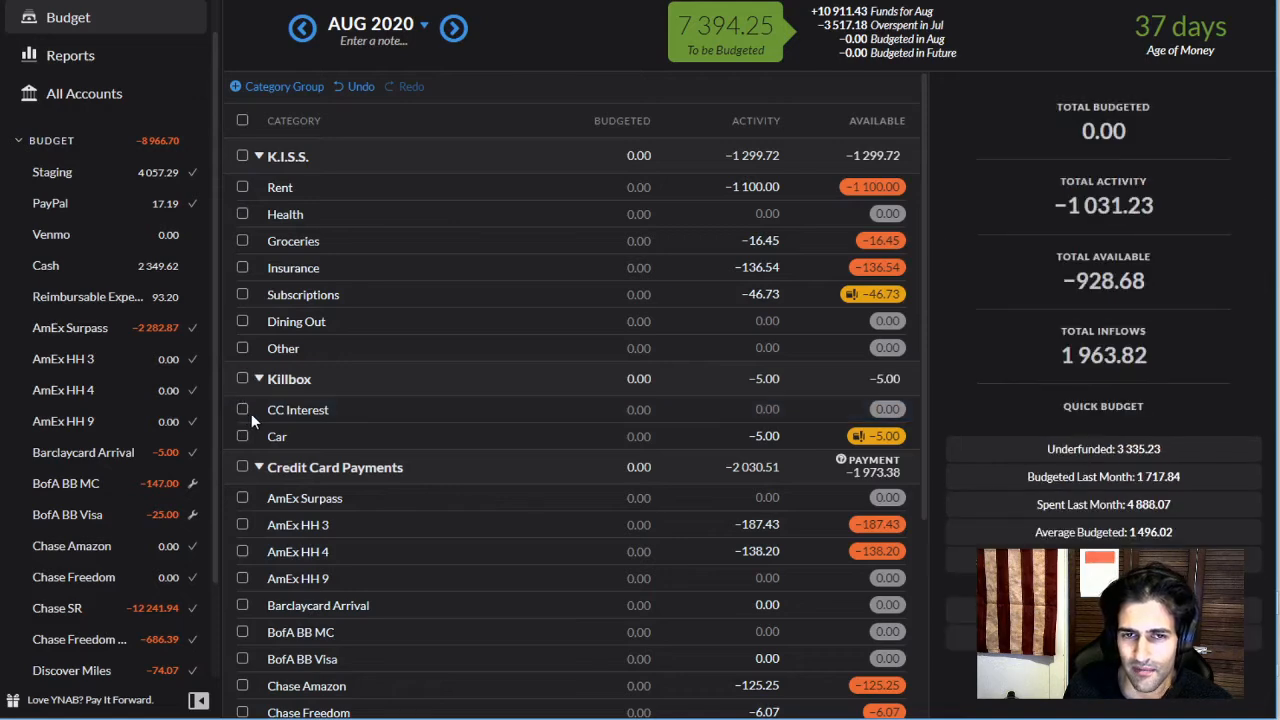
# Switch to the July 2020 budget, check the transactions behind the CC Interest activity and review the Car category
pyautogui.click(306, 28)
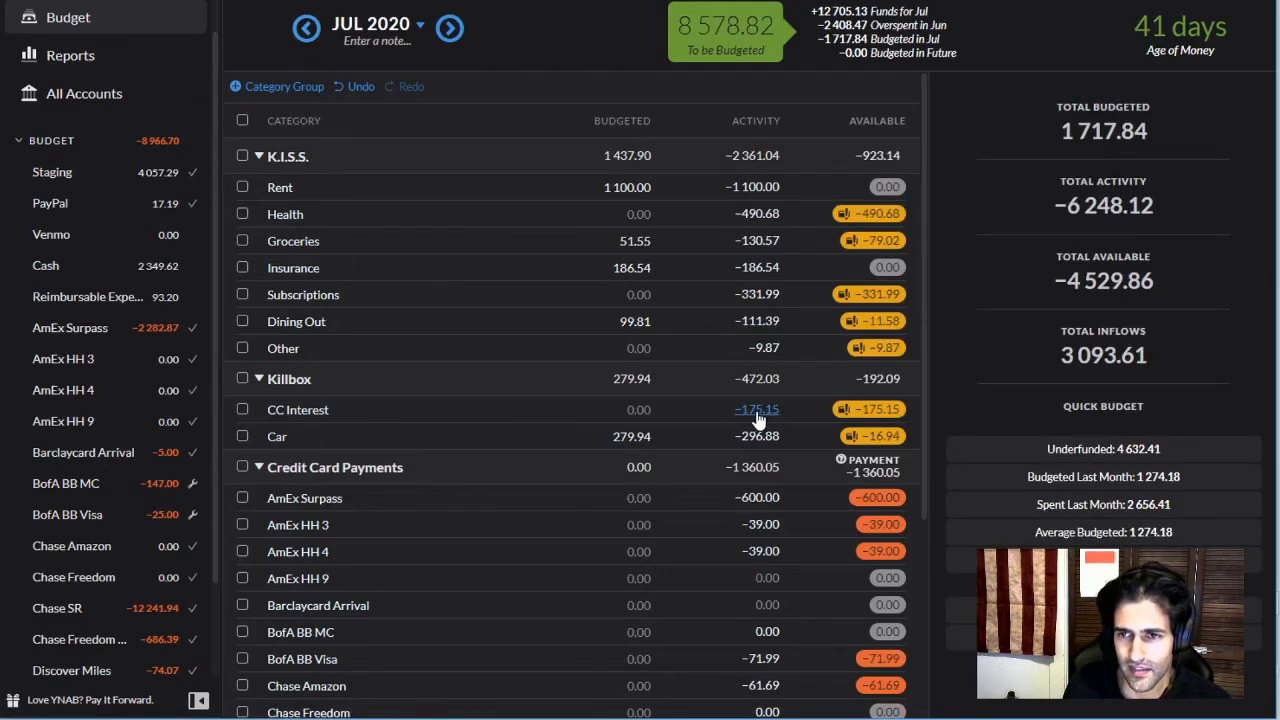
pyautogui.click(755, 411)
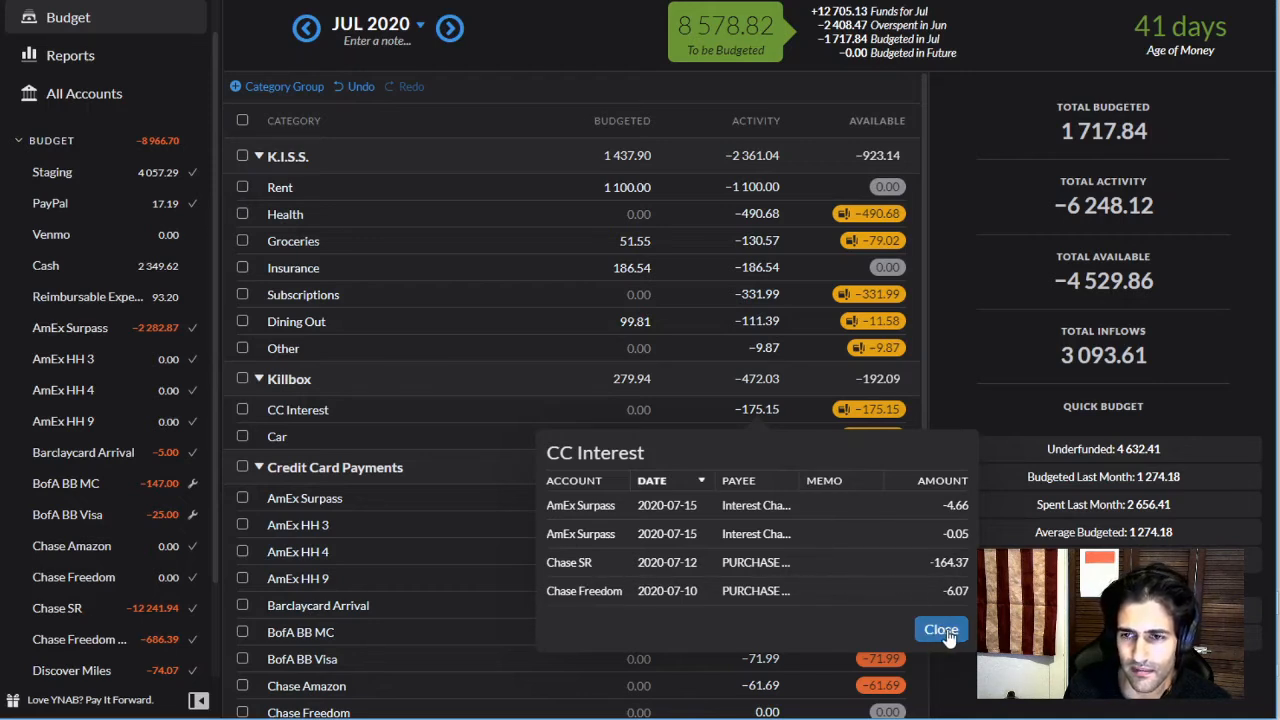
pyautogui.click(940, 631)
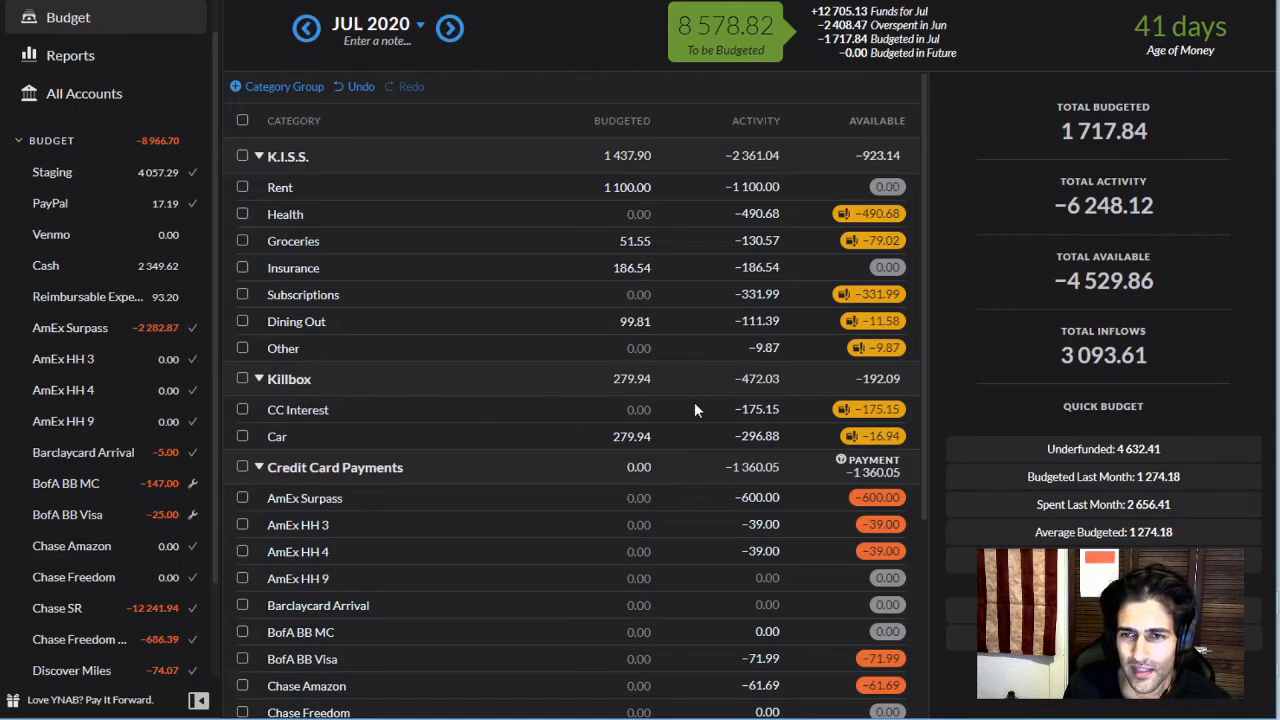
pyautogui.click(620, 436)
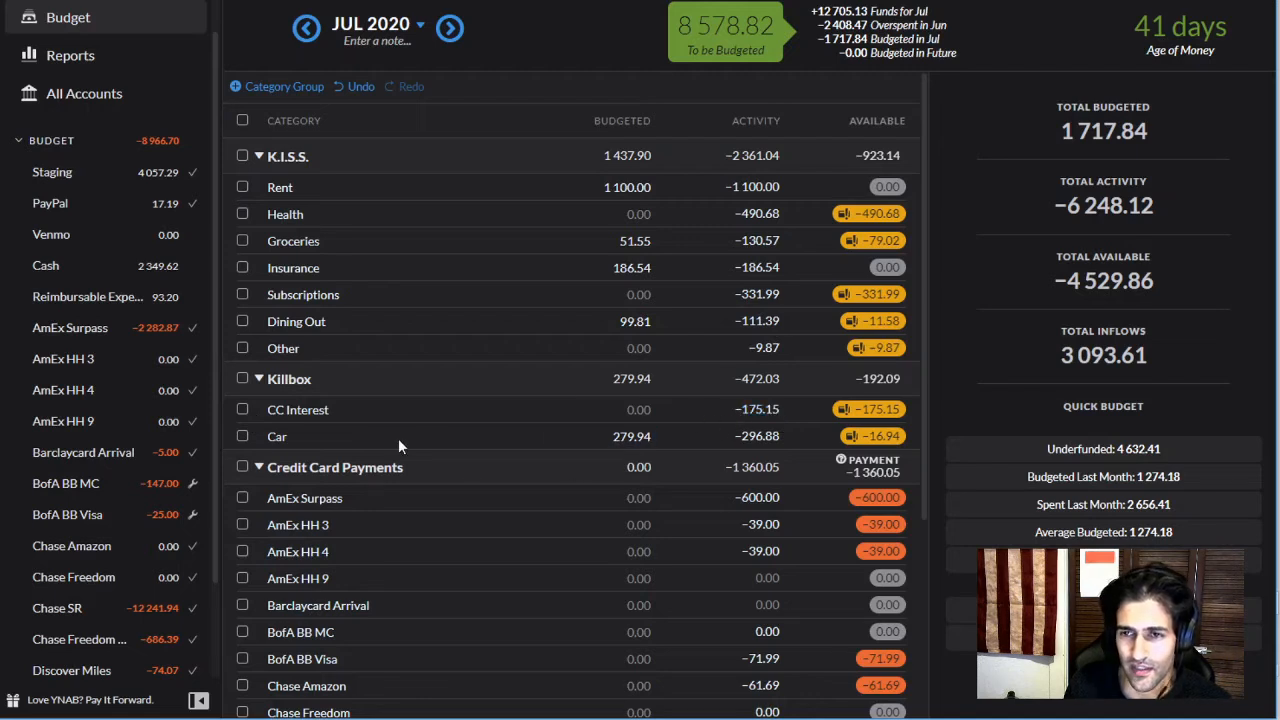
pyautogui.click(244, 435)
pyautogui.click(244, 435)
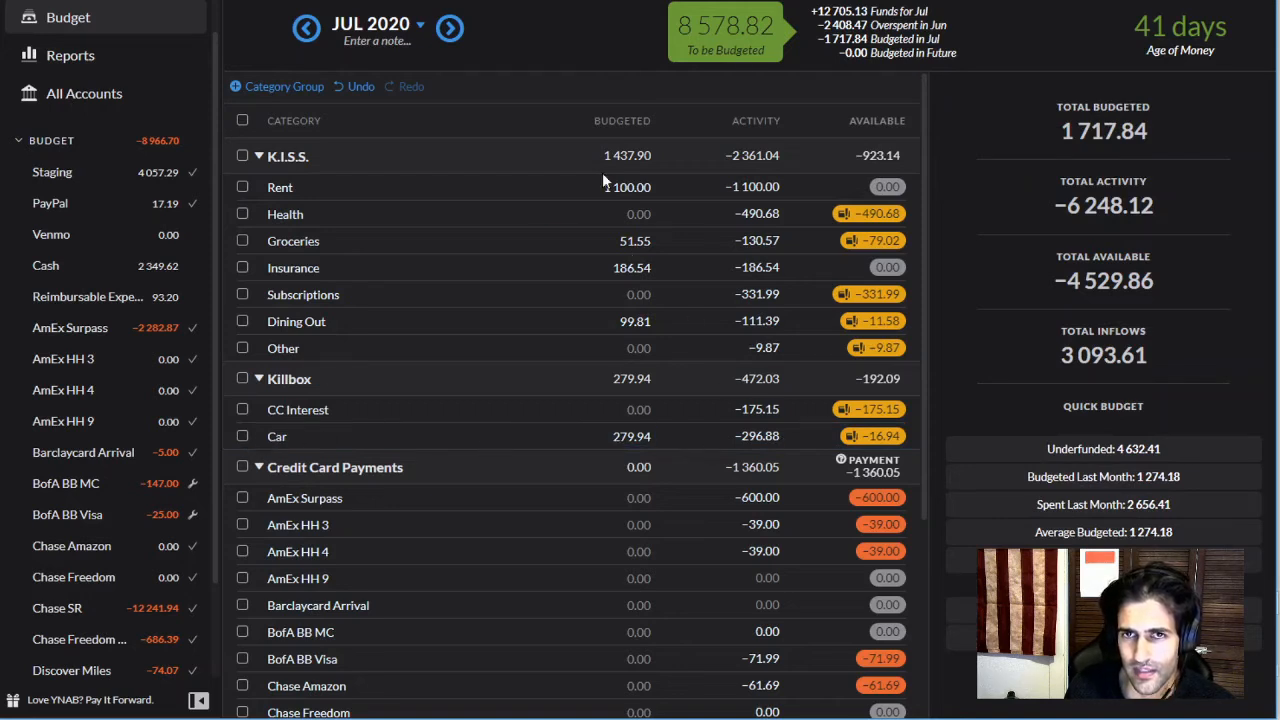
# Return to the August 2020 budget and check the transactions behind the Car activity
pyautogui.click(458, 33)
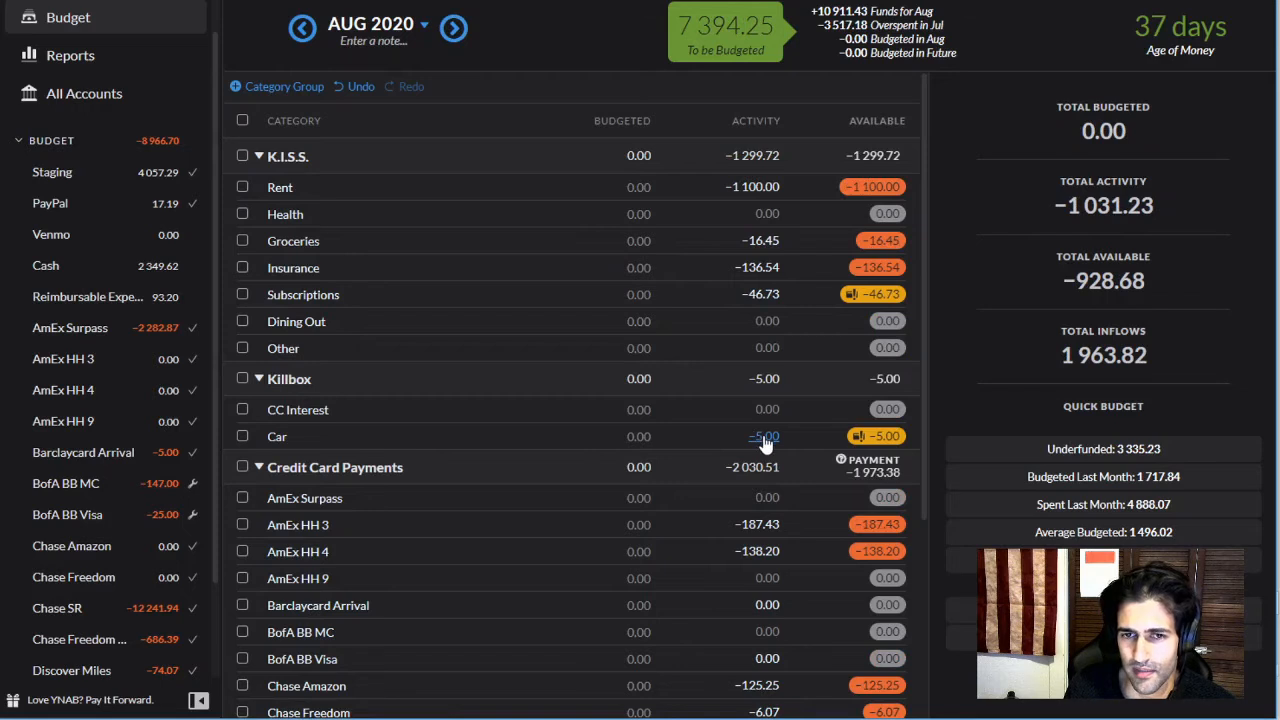
pyautogui.click(762, 438)
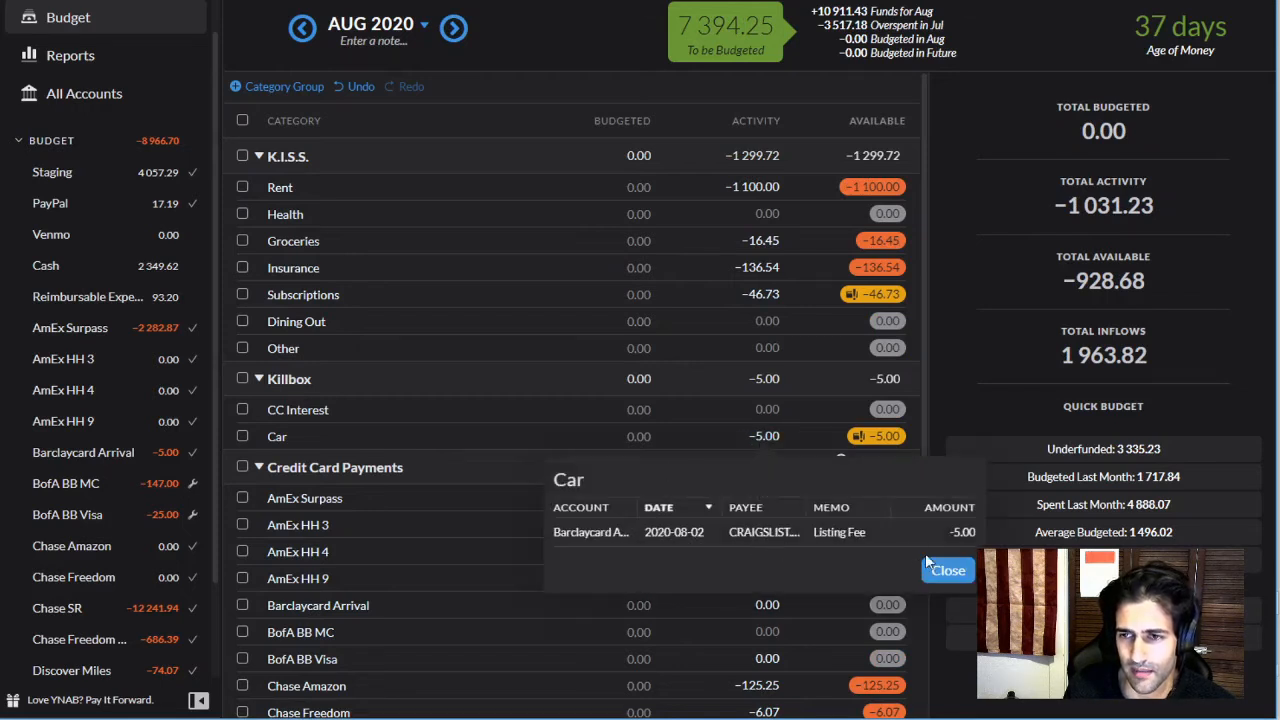
pyautogui.click(948, 571)
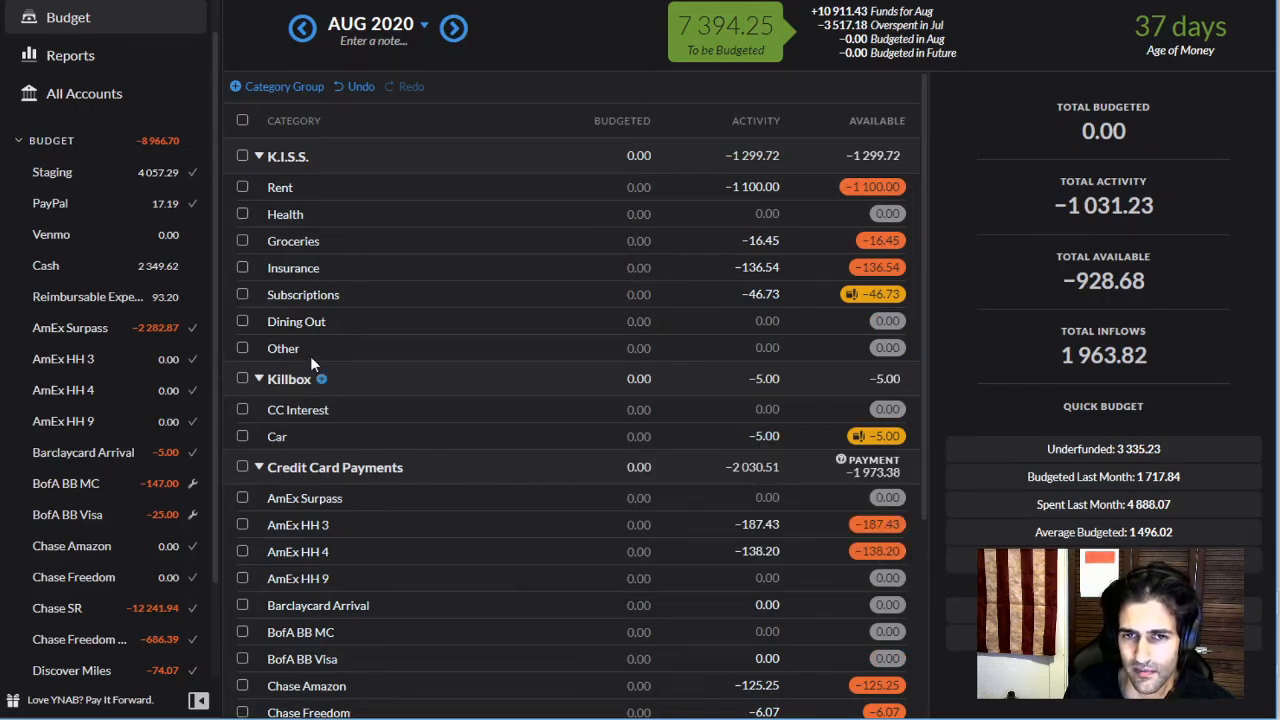
pyautogui.click(277, 443)
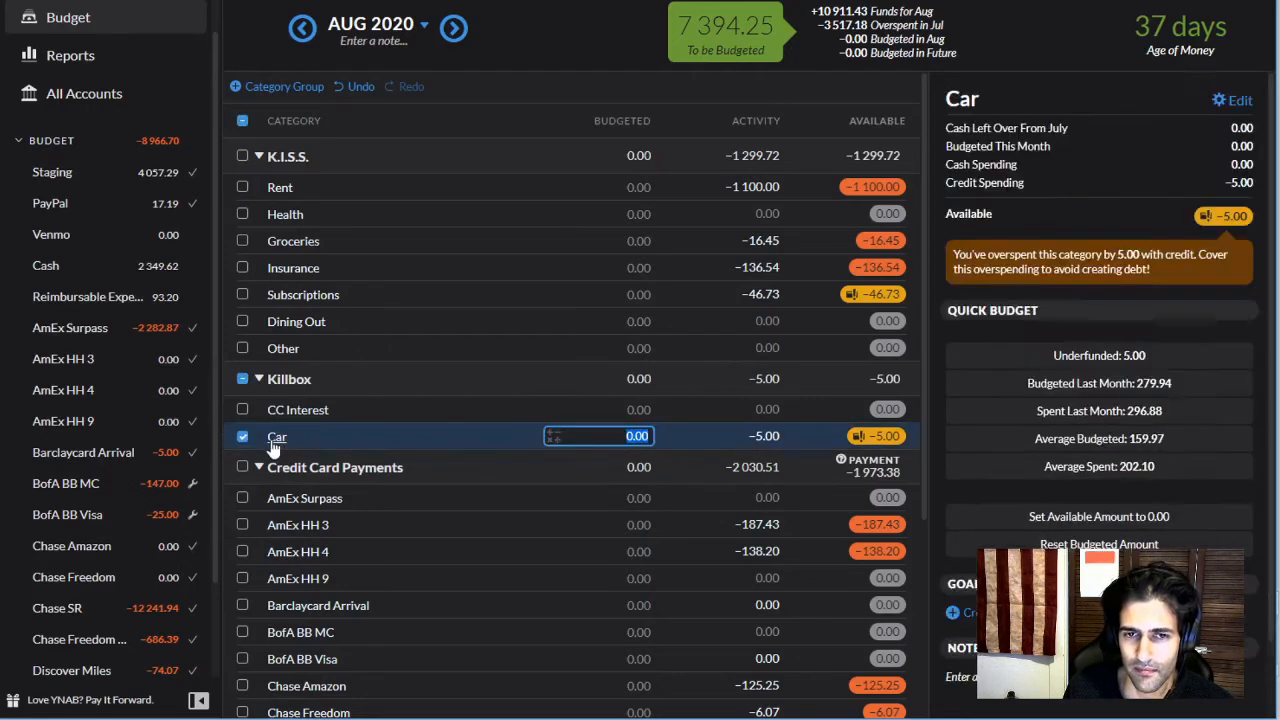
pyautogui.click(276, 445)
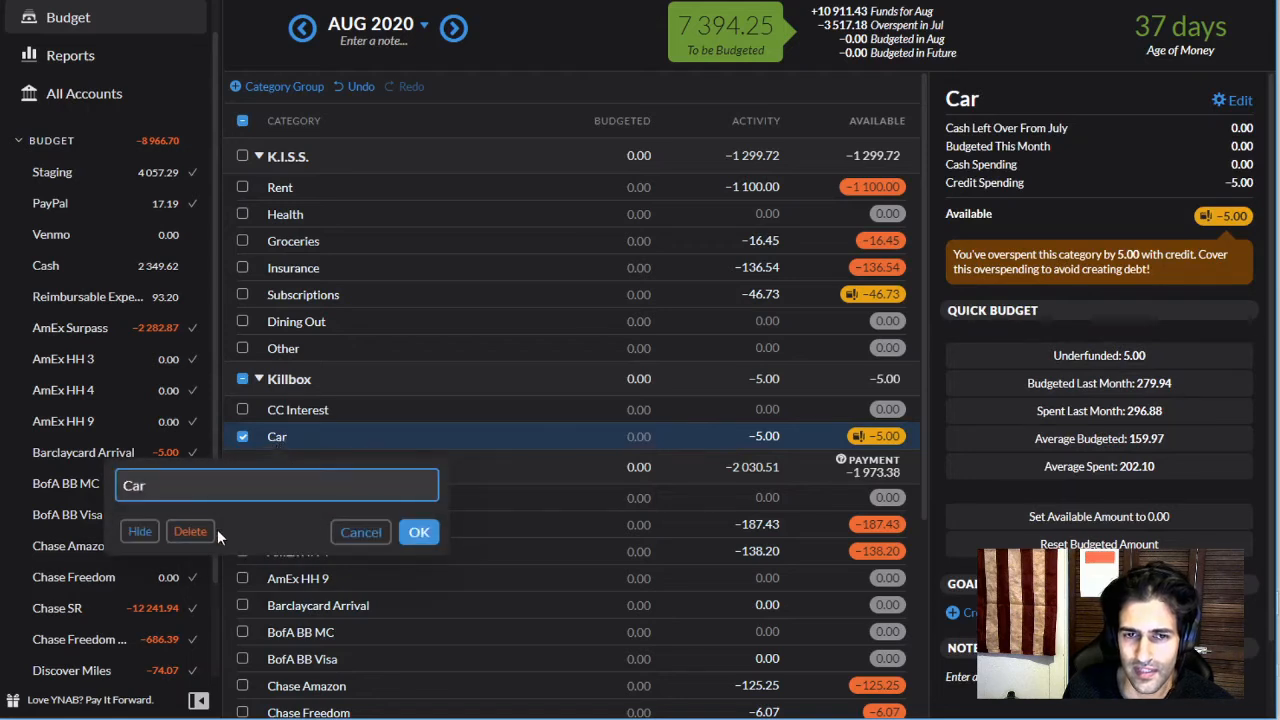
pyautogui.click(356, 535)
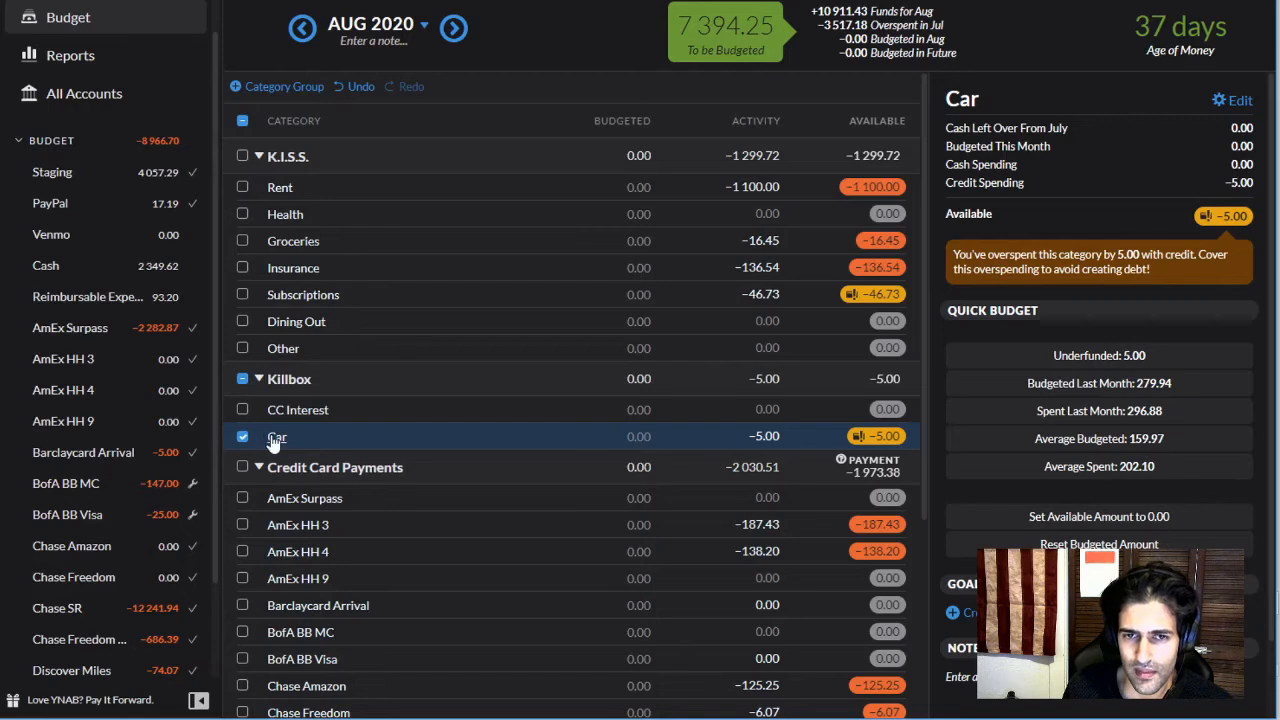
# Move the Car category from the Killbox group to the end of the K.I.S.S. group and rename it Transport
pyautogui.moveTo(274, 443); pyautogui.dragTo(274, 374)
pyautogui.click(276, 376)
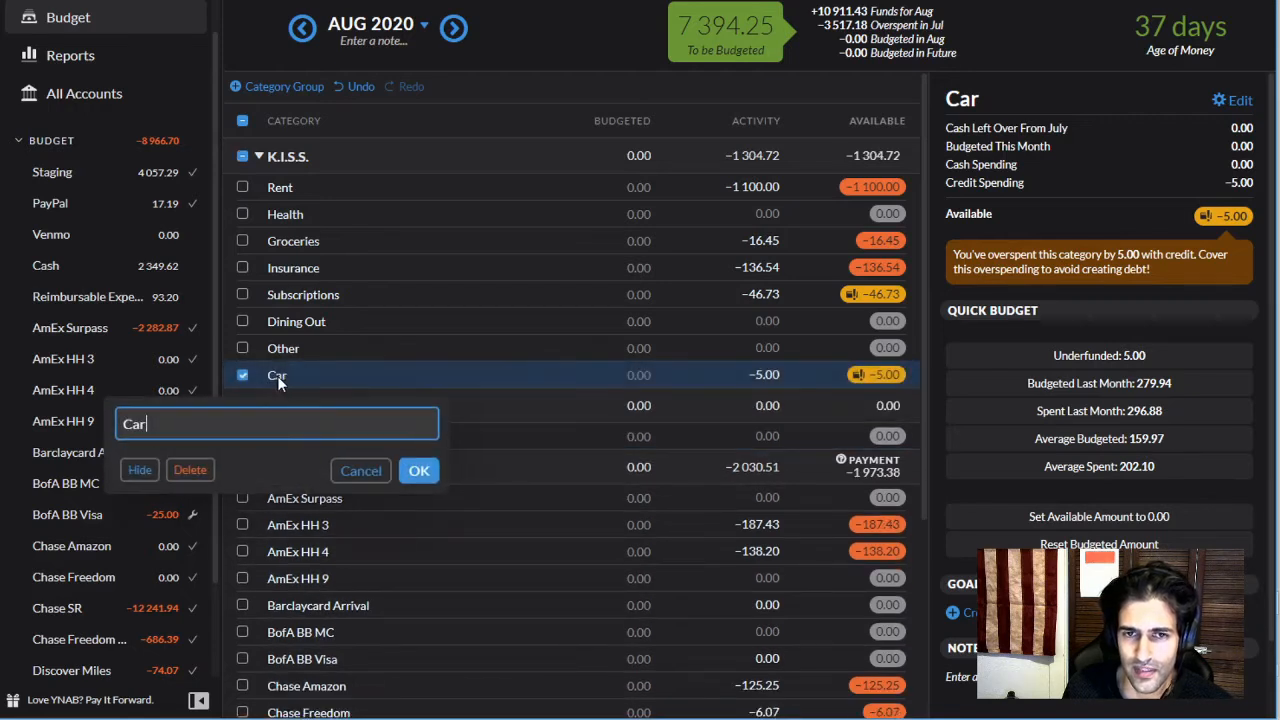
pyautogui.moveTo(237, 430); pyautogui.dragTo(18, 425)
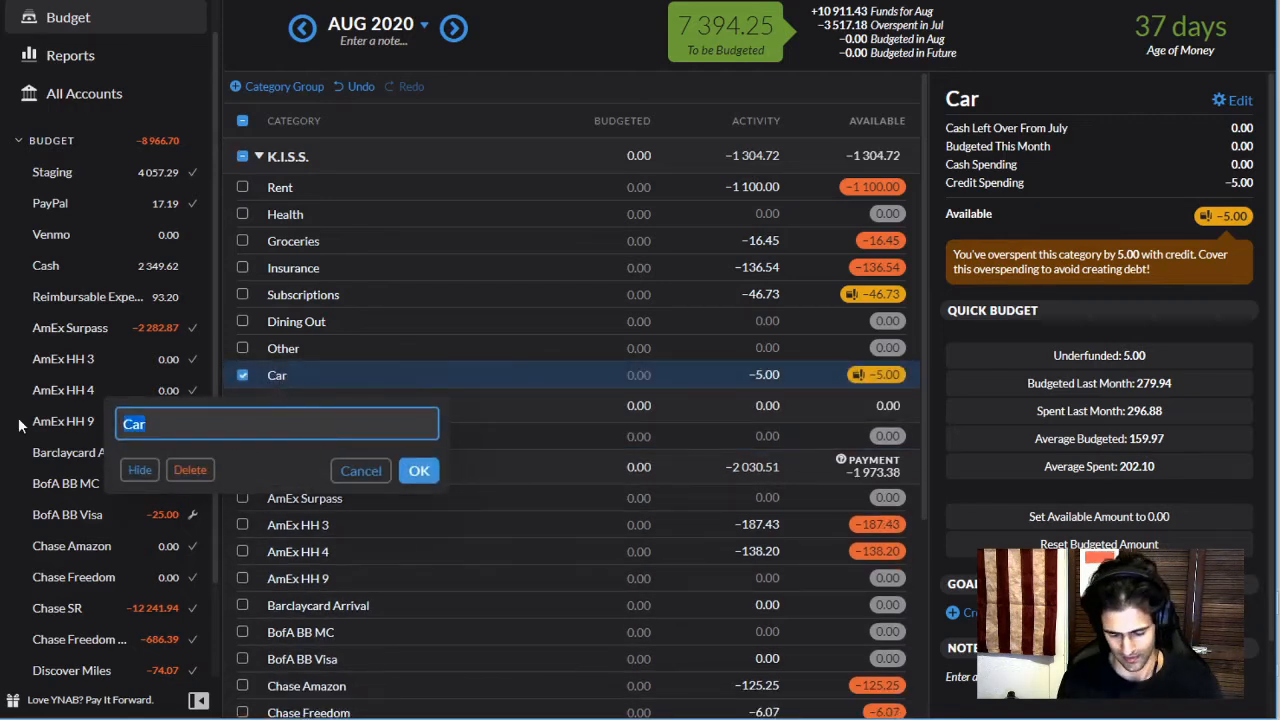
pyautogui.write('Transo')
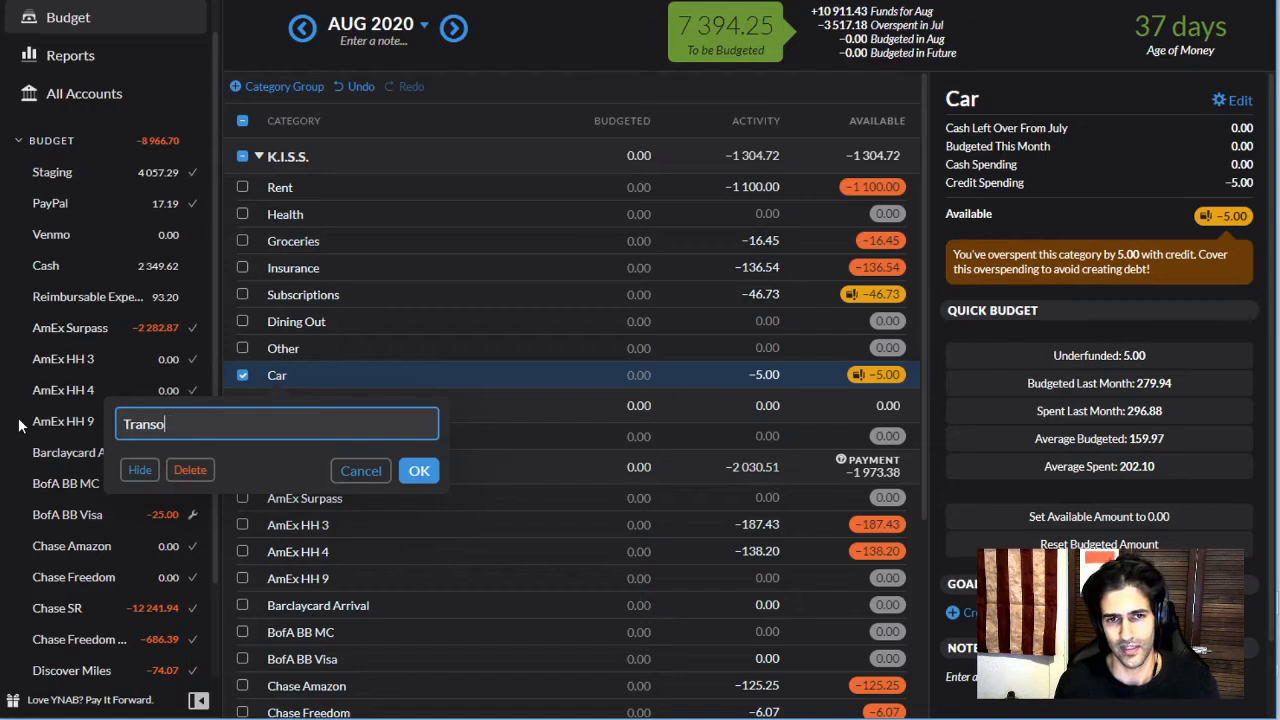
pyautogui.press('BackSpace')
pyautogui.write('port')
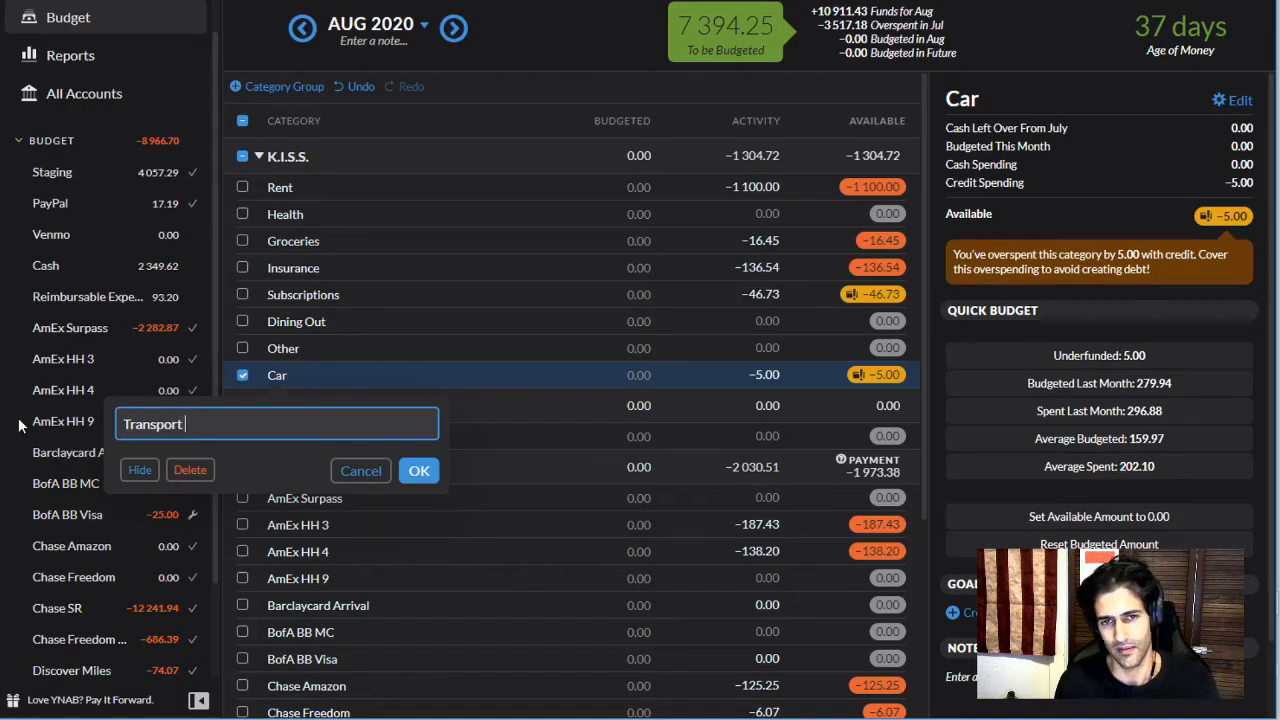
pyautogui.press('Return')
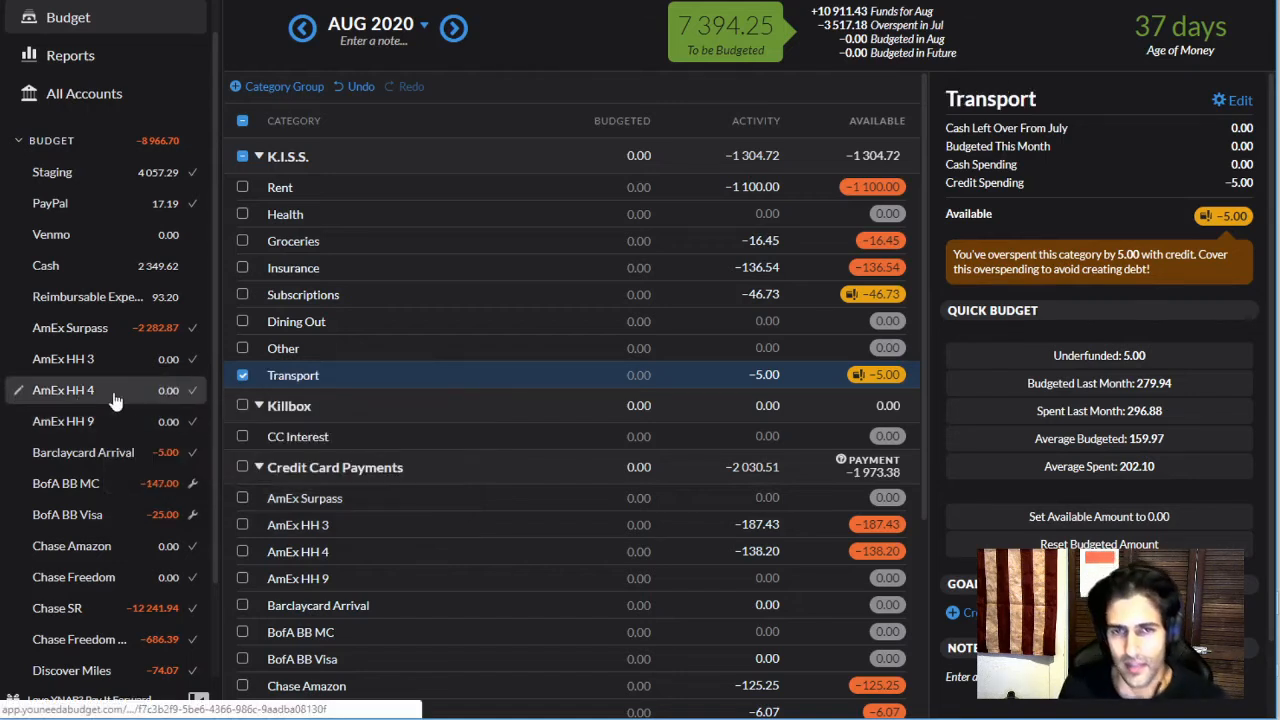
# Reorder the K.I.S.S. group so the Transport category sits directly above Other
pyautogui.click(282, 380)
pyautogui.moveTo(282, 380); pyautogui.dragTo(273, 360)
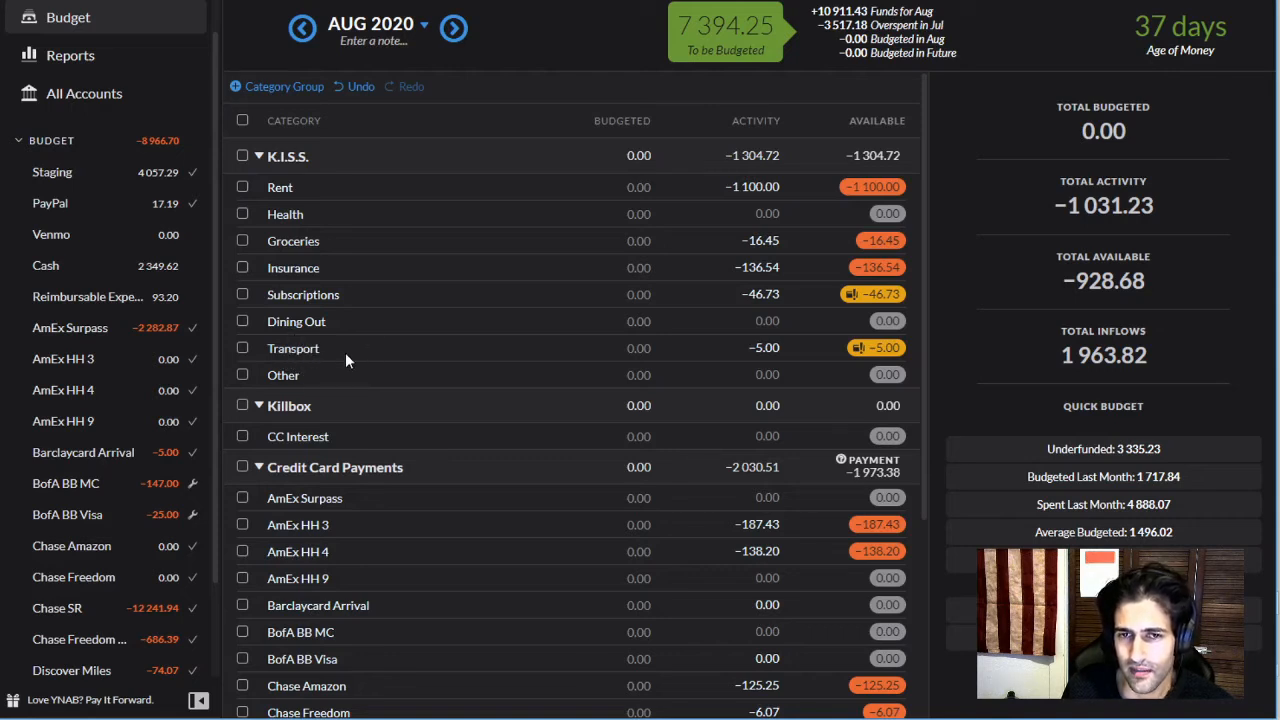
pyautogui.click(553, 348)
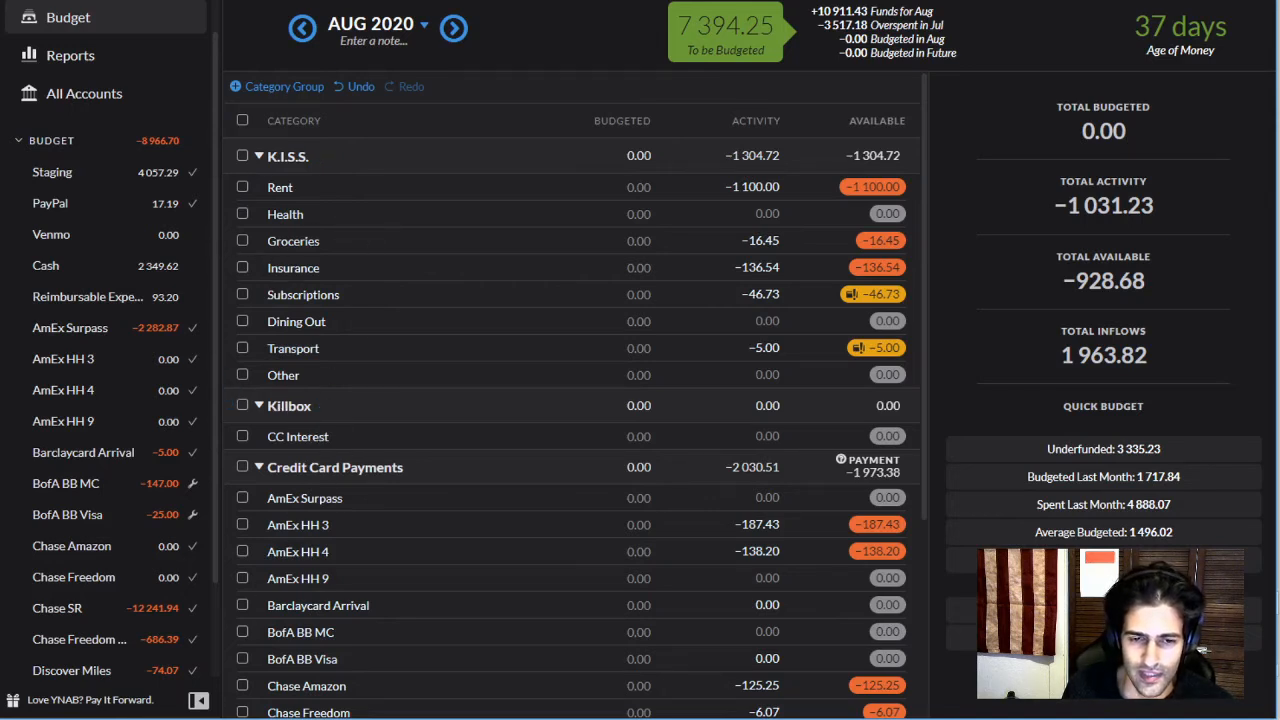
# Switch to the YouTube.xlsx workbook in Excel and open the Income & Cash Flows sheet
pyautogui.moveTo(114, 719)
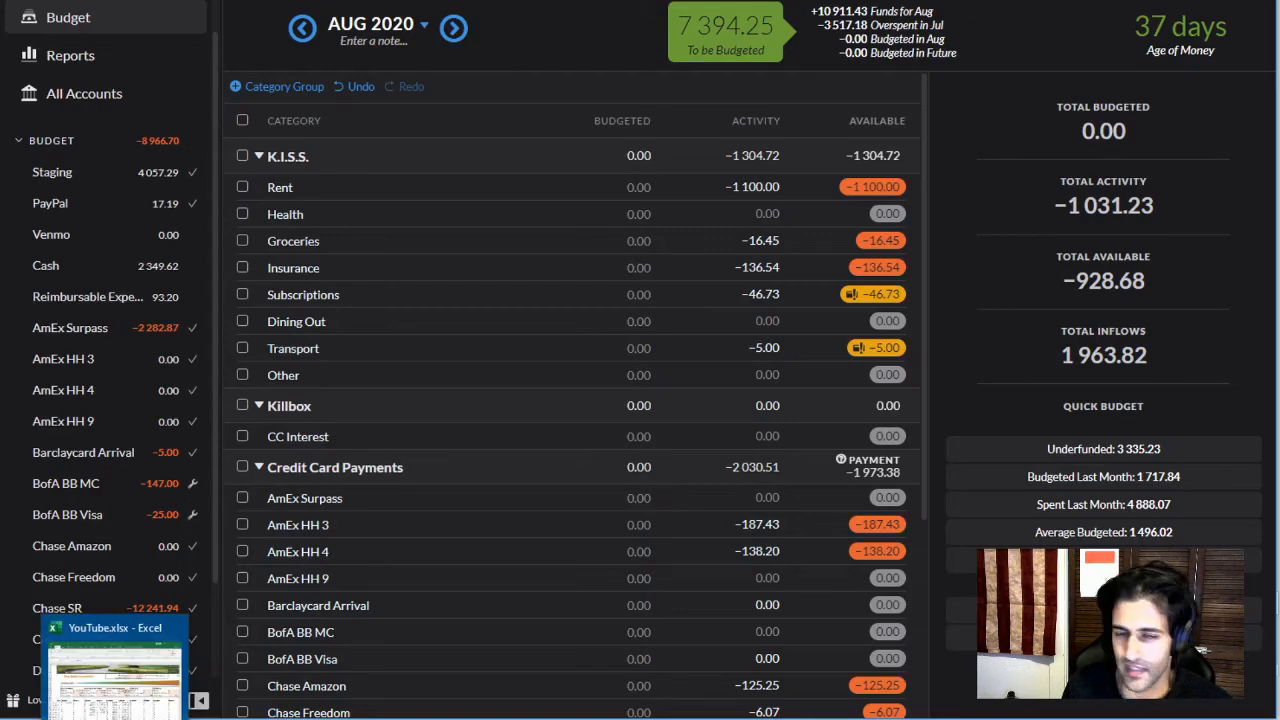
pyautogui.click(114, 718)
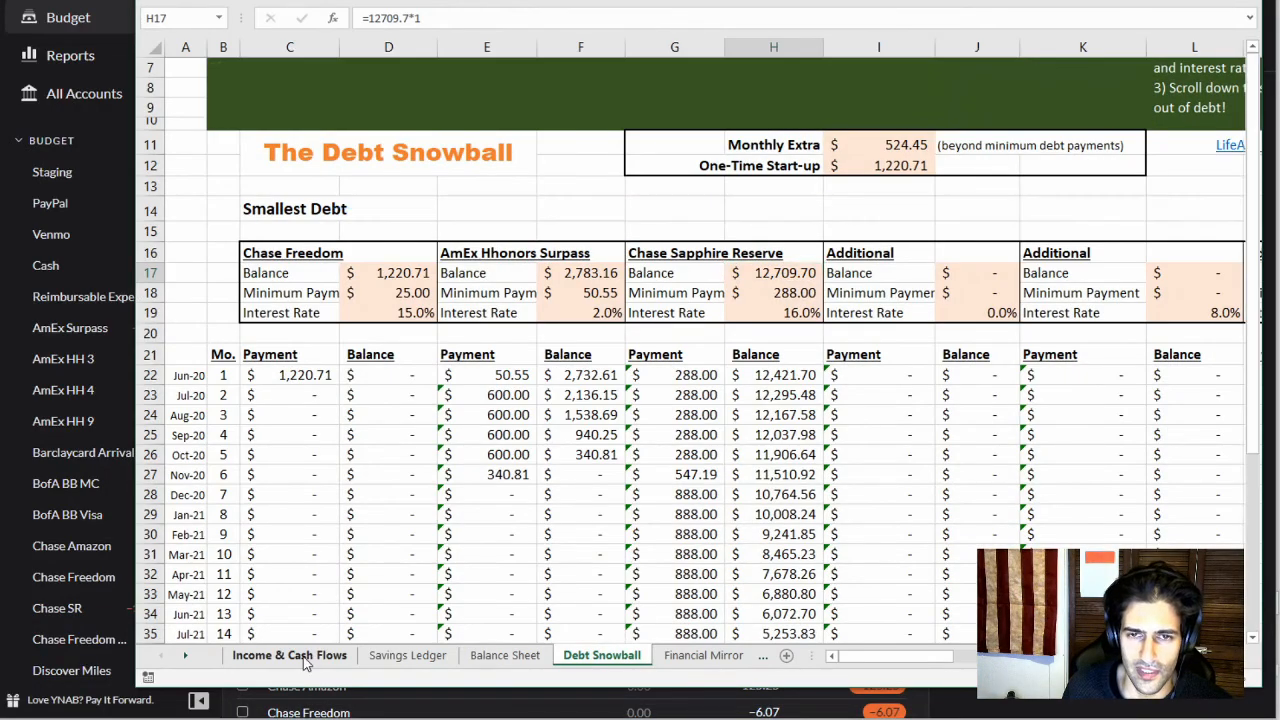
pyautogui.click(300, 656)
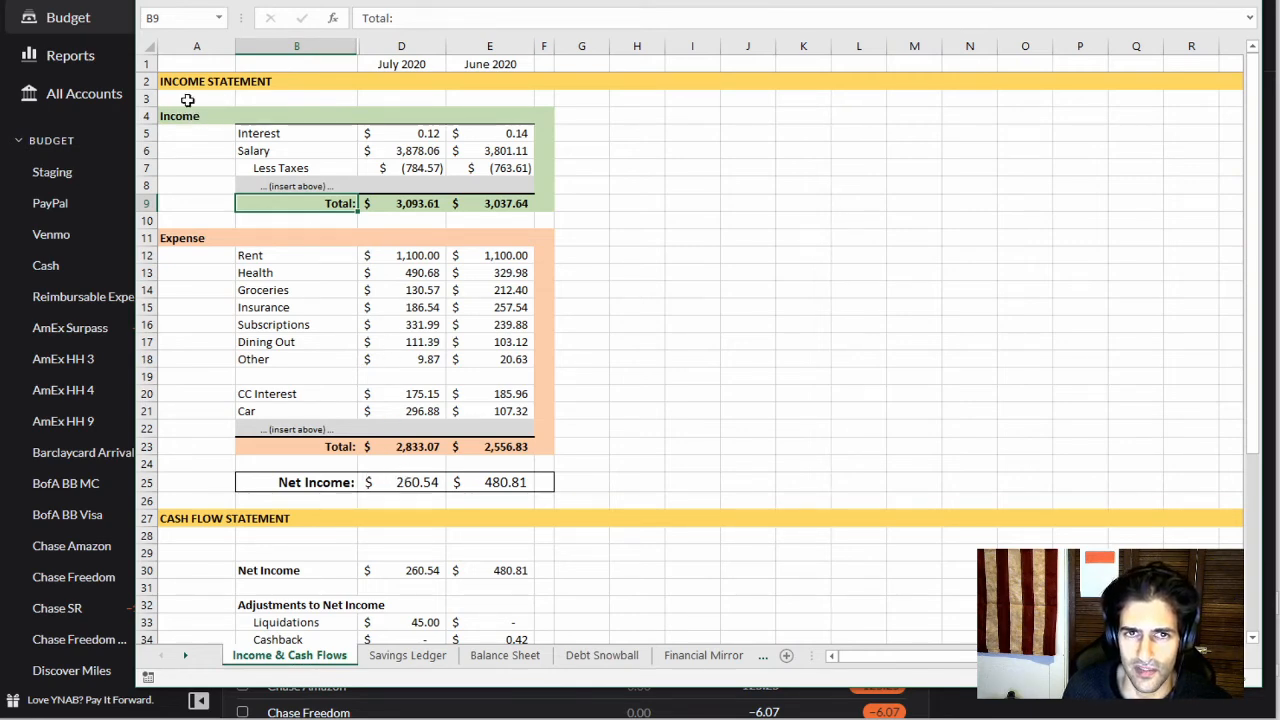
# Review the cash flow statement's adjustments, new debt, debt payments, saving and investing rows for June and July 2020
pyautogui.scroll(-6, 250, 195)
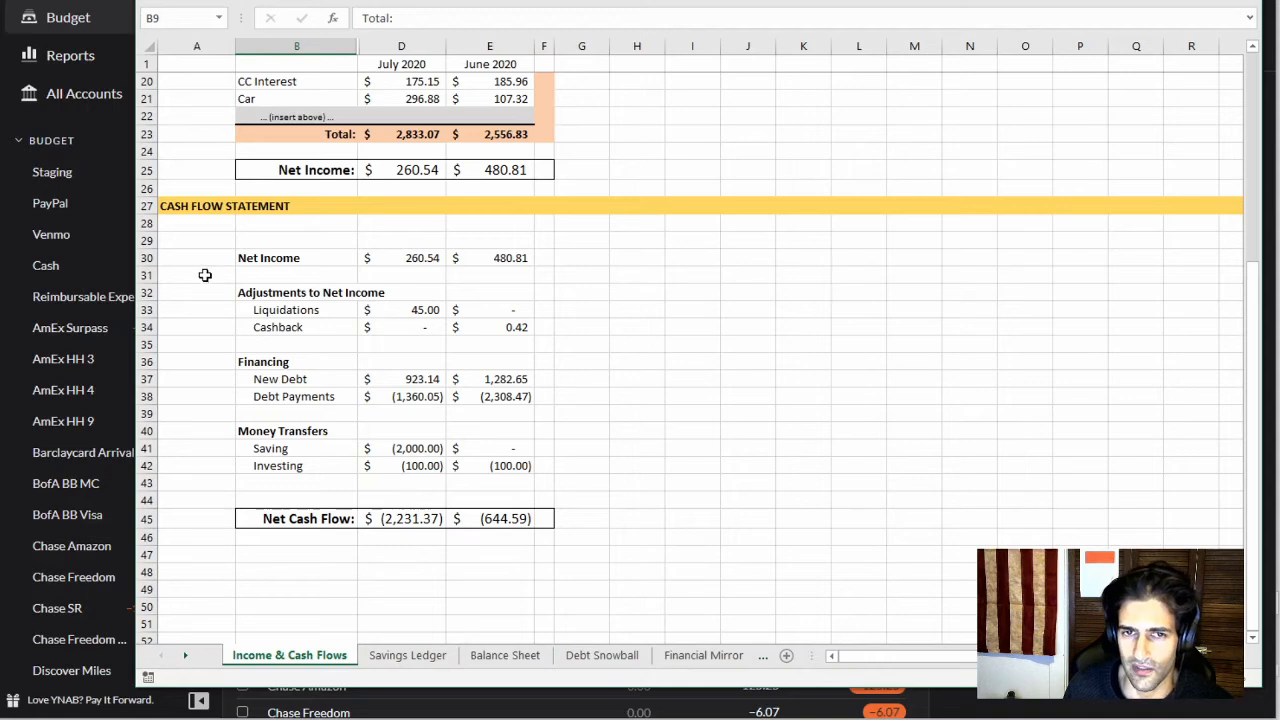
pyautogui.moveTo(203, 275); pyautogui.dragTo(491, 360)
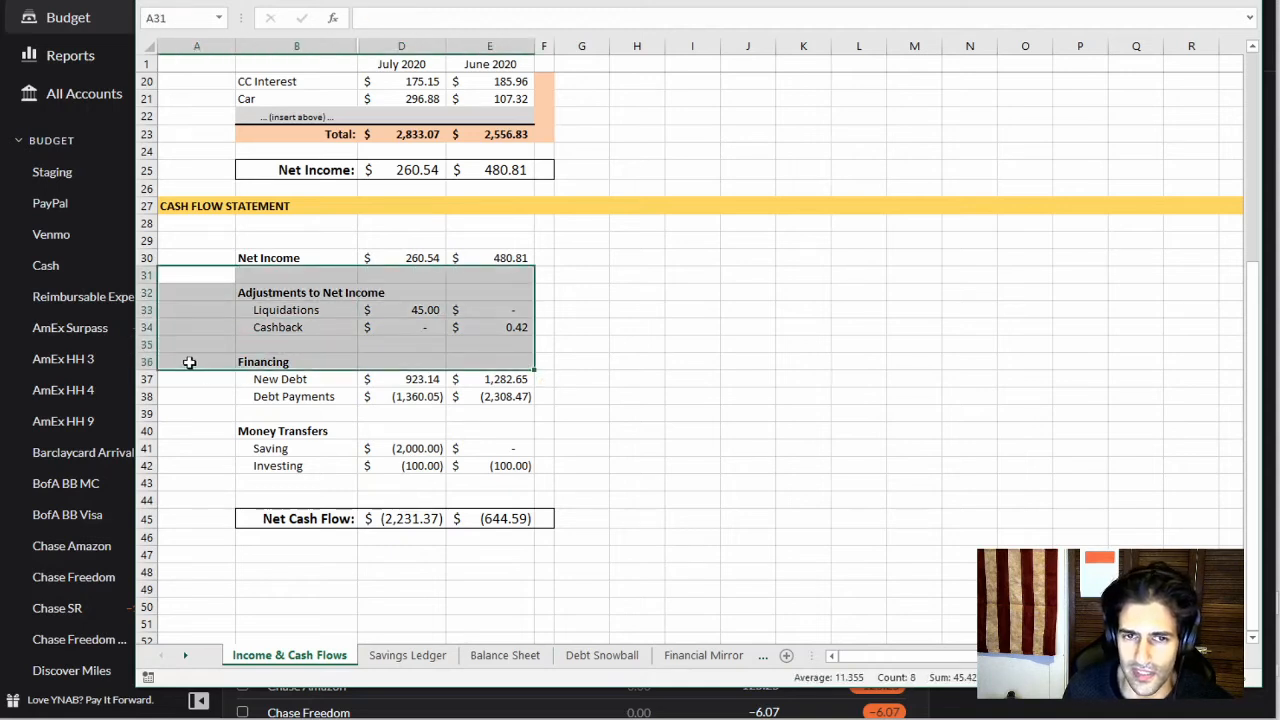
pyautogui.moveTo(186, 380); pyautogui.dragTo(493, 479)
pyautogui.click(493, 479)
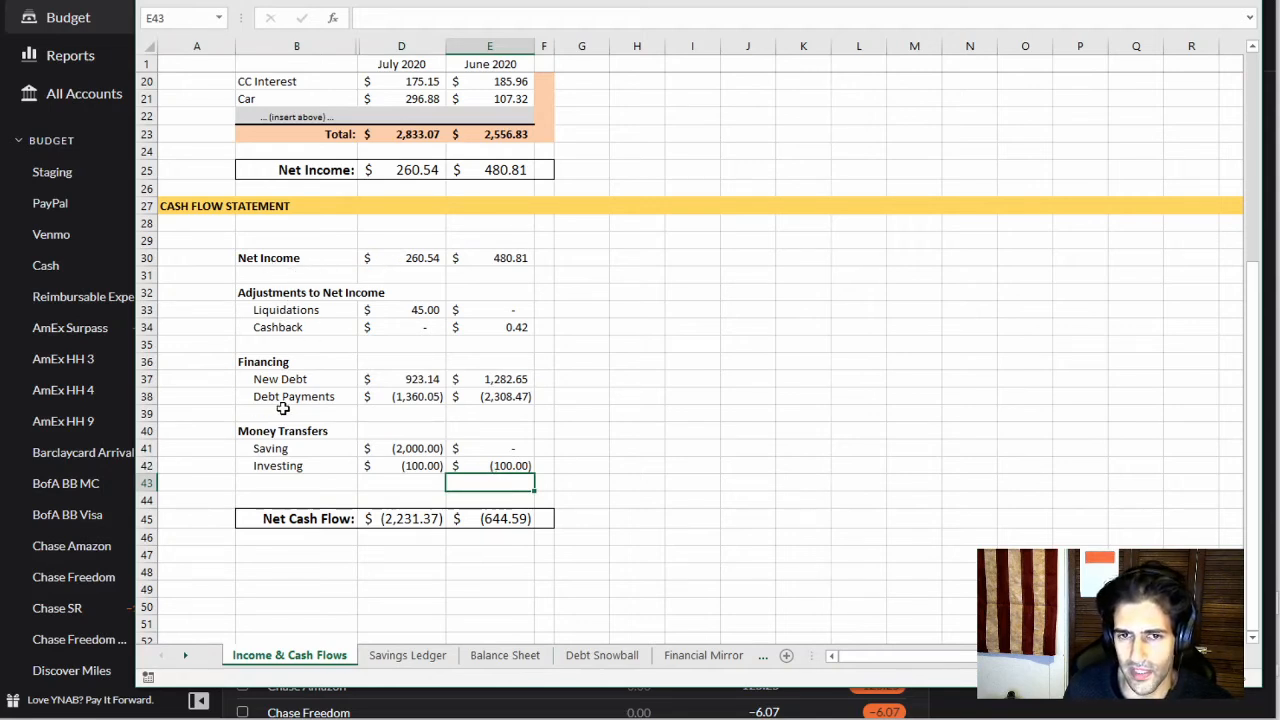
pyautogui.click(394, 397)
pyautogui.moveTo(394, 397); pyautogui.dragTo(514, 400)
pyautogui.click(514, 400)
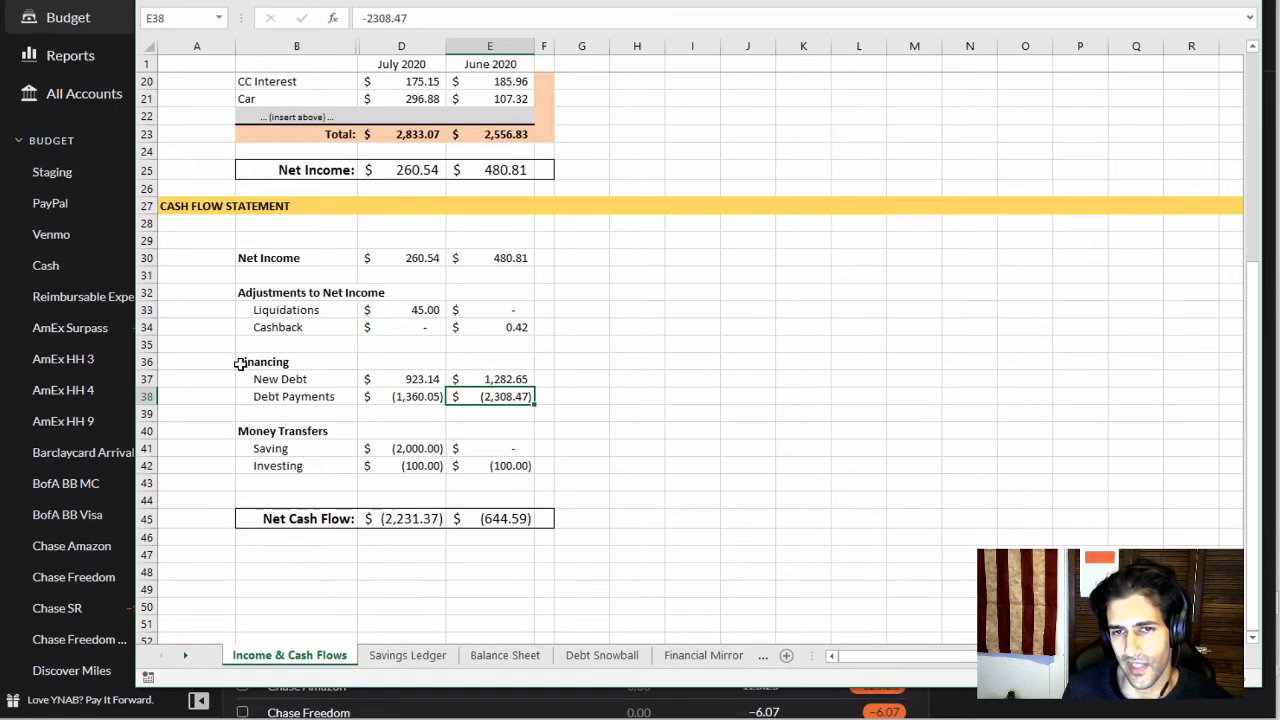
pyautogui.click(478, 380)
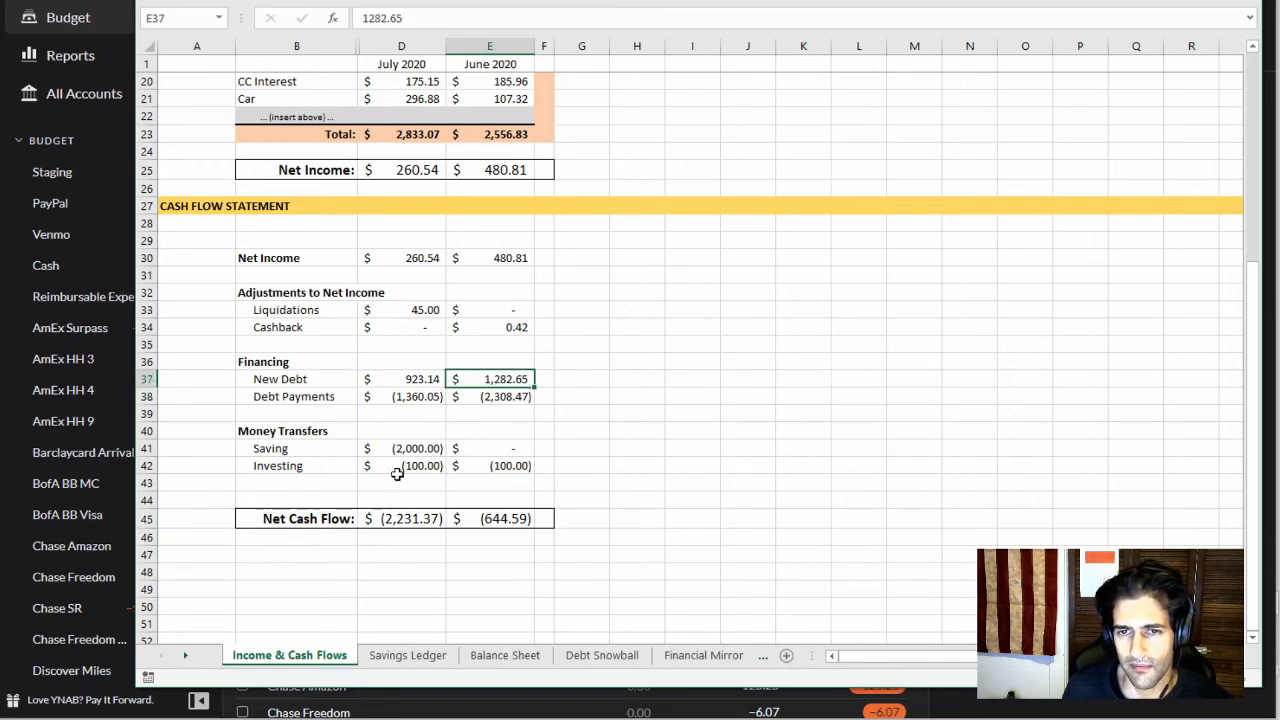
pyautogui.click(413, 399)
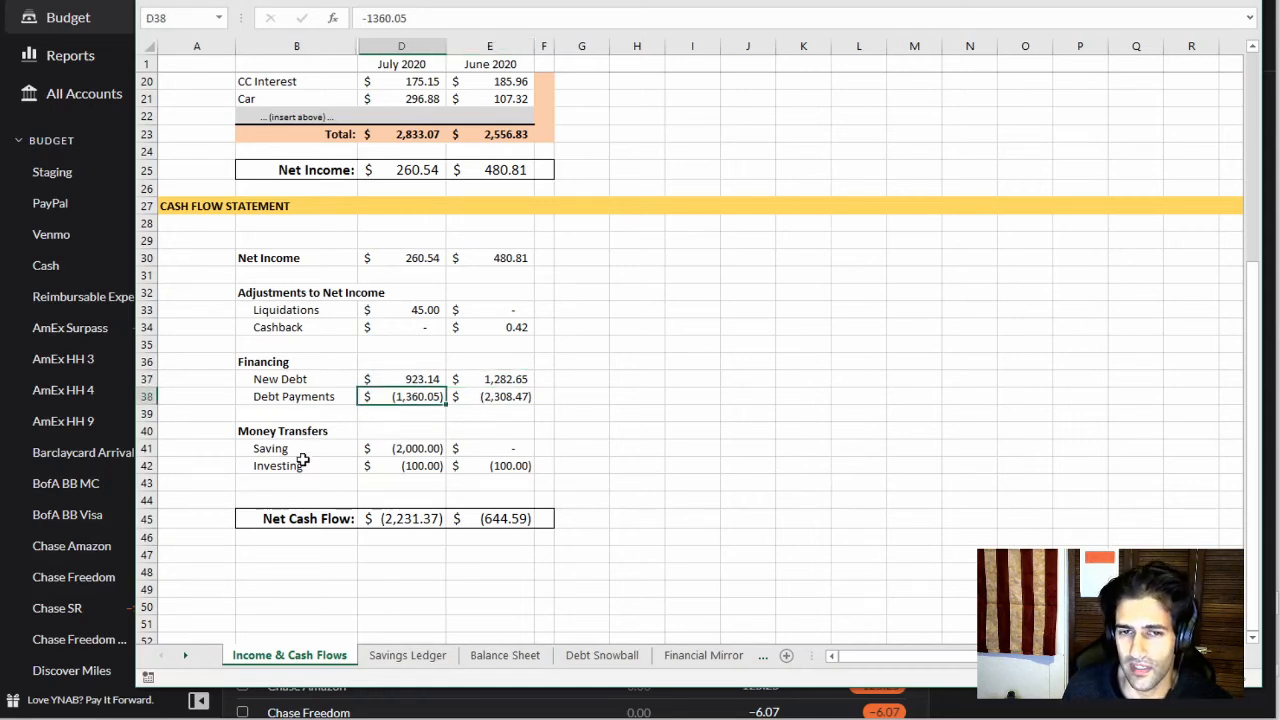
pyautogui.click(424, 470)
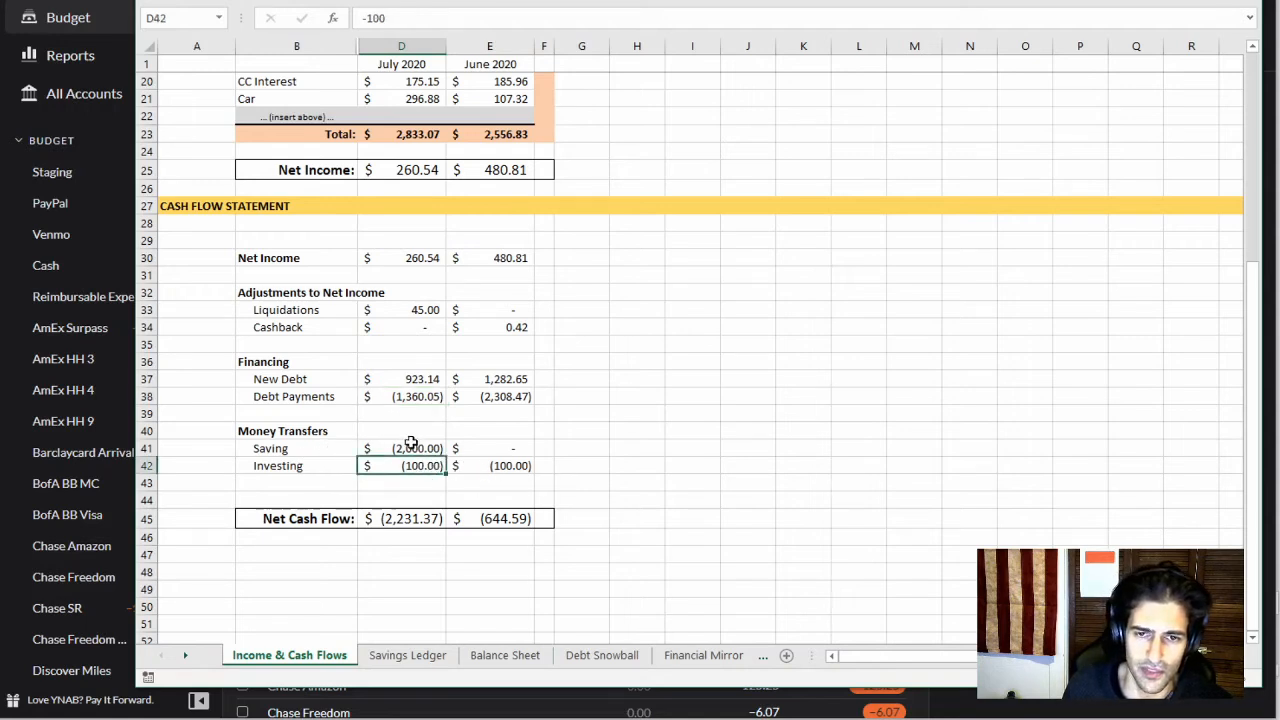
# Review how the July 2020 cash flow entries, from Net Income through Investing, add up to the Net Cash Flow
pyautogui.click(393, 522)
pyautogui.moveTo(407, 258); pyautogui.dragTo(405, 492)
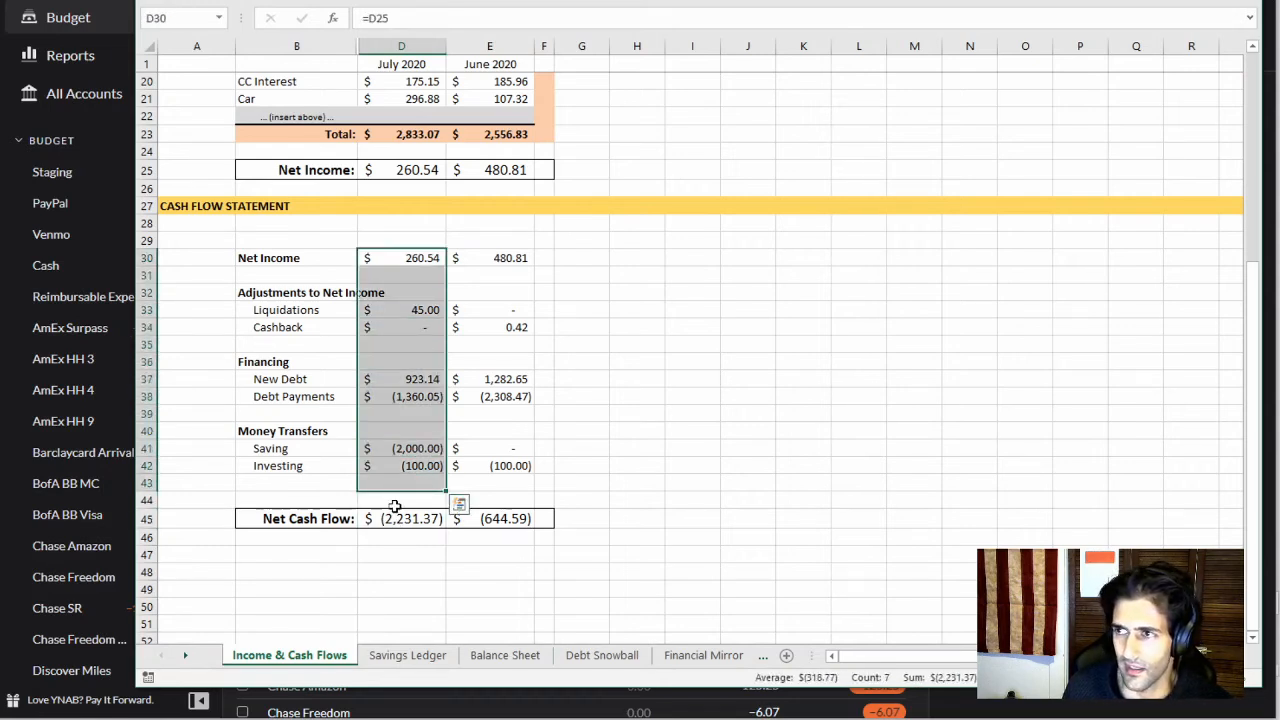
pyautogui.scroll(-2, 314, 565)
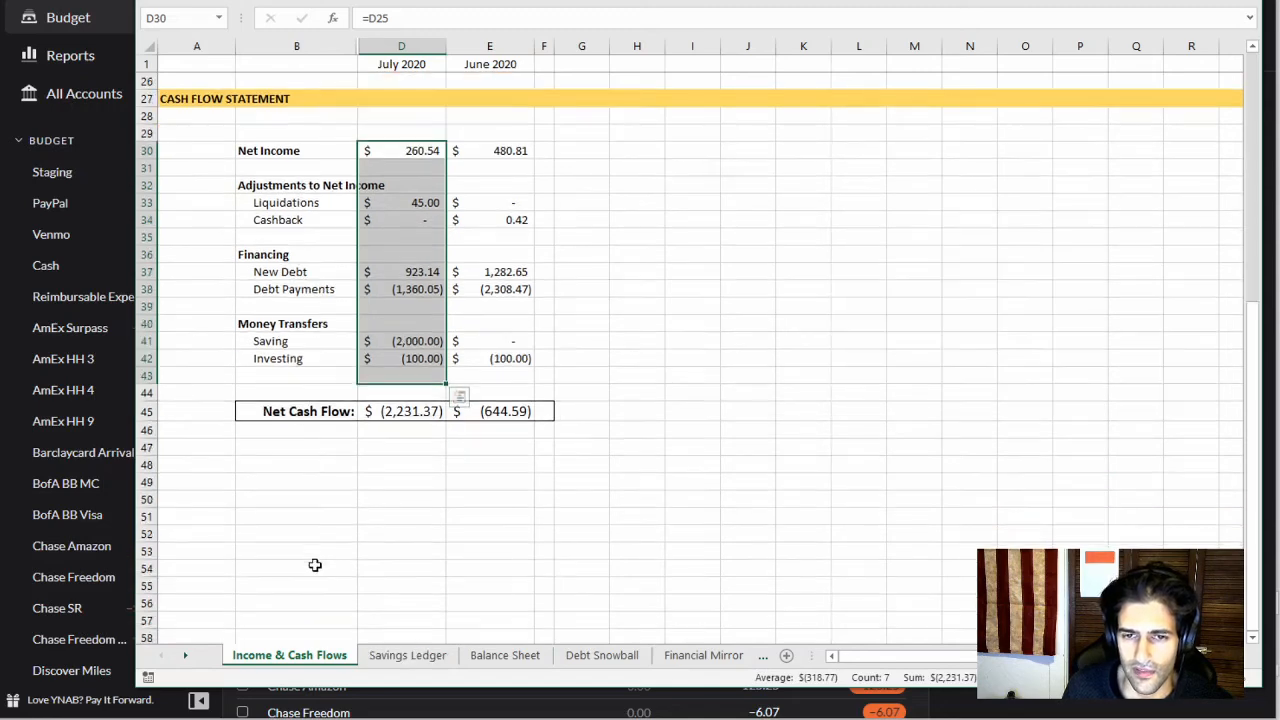
pyautogui.click(372, 569)
pyautogui.scroll(5, 415, 568)
pyautogui.scroll(-3, 423, 572)
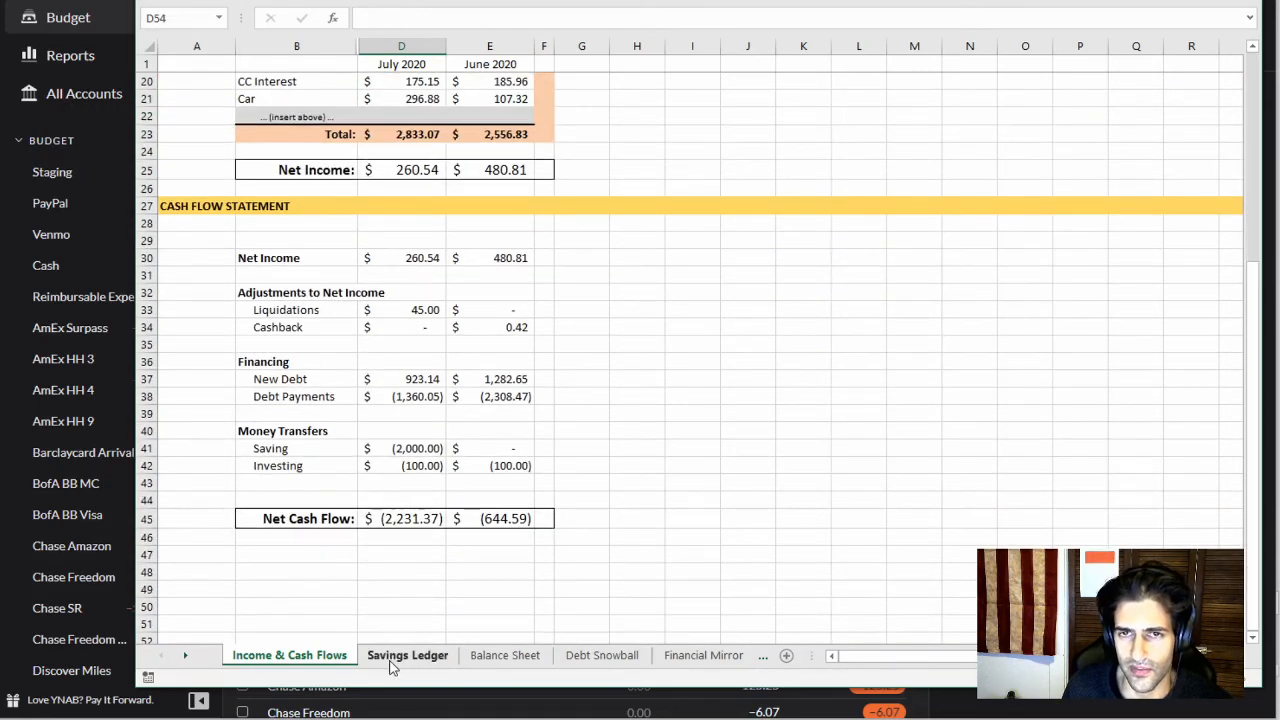
# Compare the Savings Ledger sheet with the cash flow statement on Income & Cash Flows, ending on the Savings Ledger
pyautogui.click(405, 656)
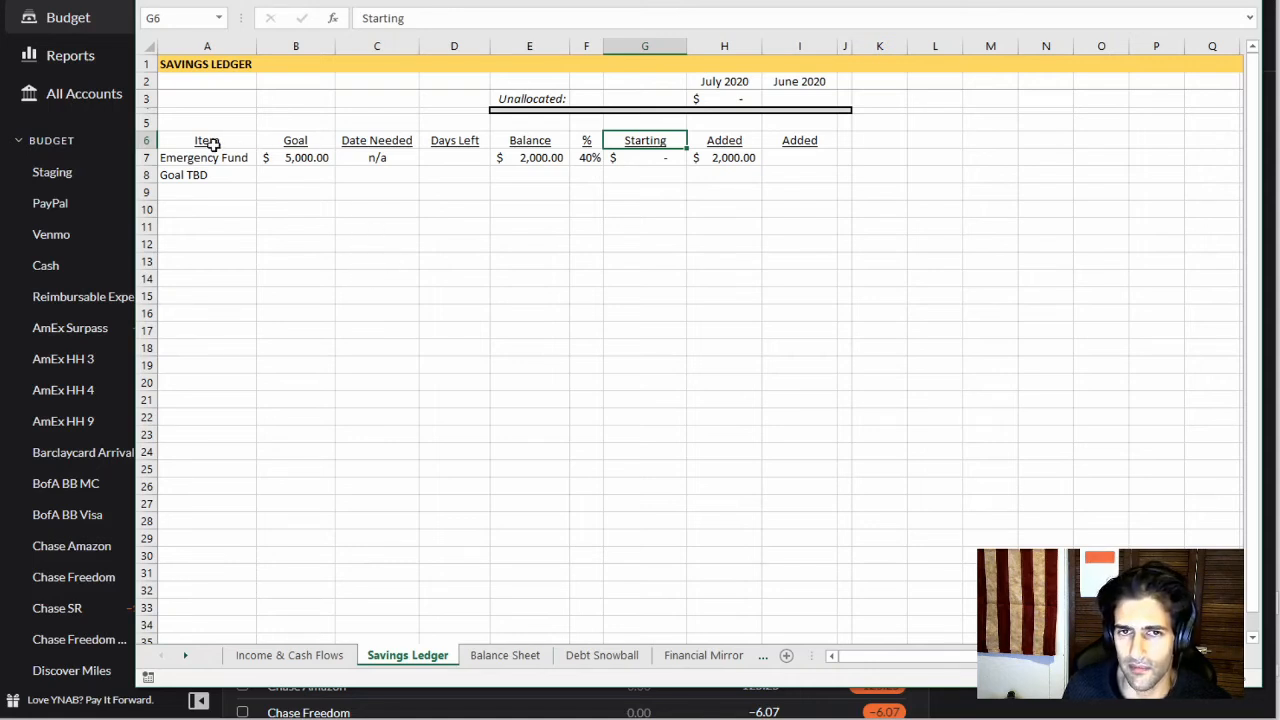
pyautogui.click(289, 656)
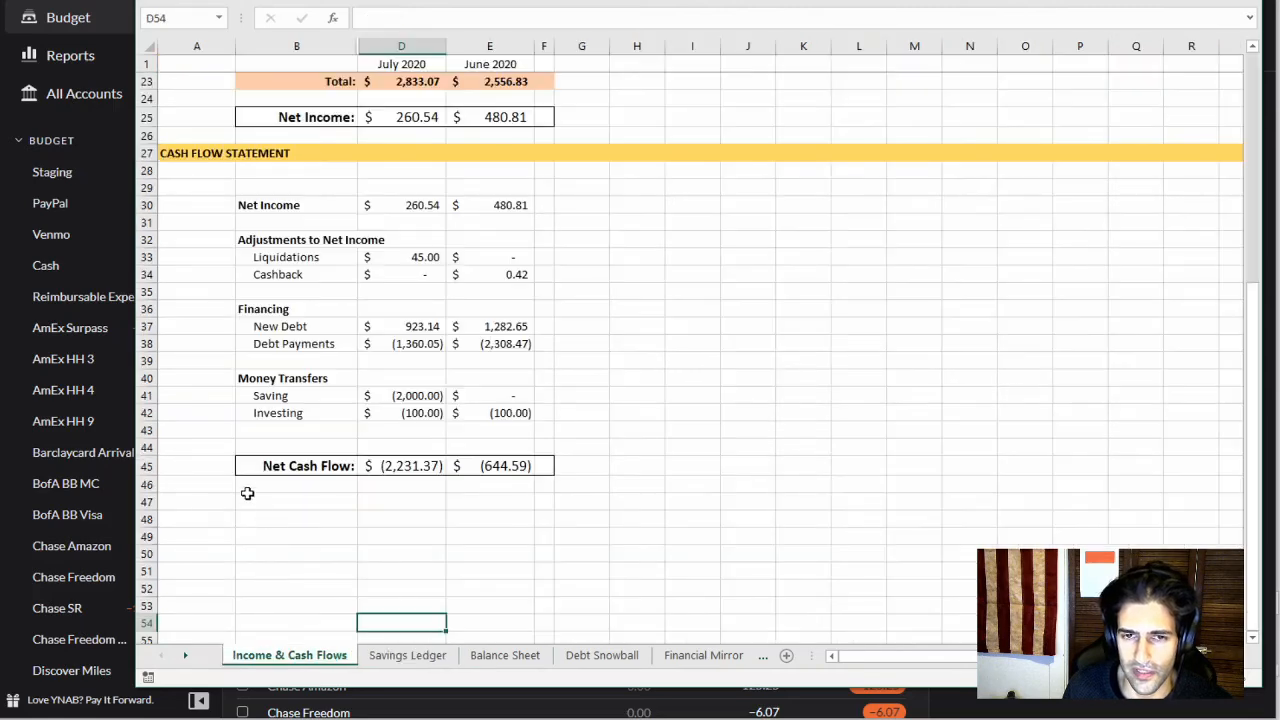
pyautogui.click(390, 657)
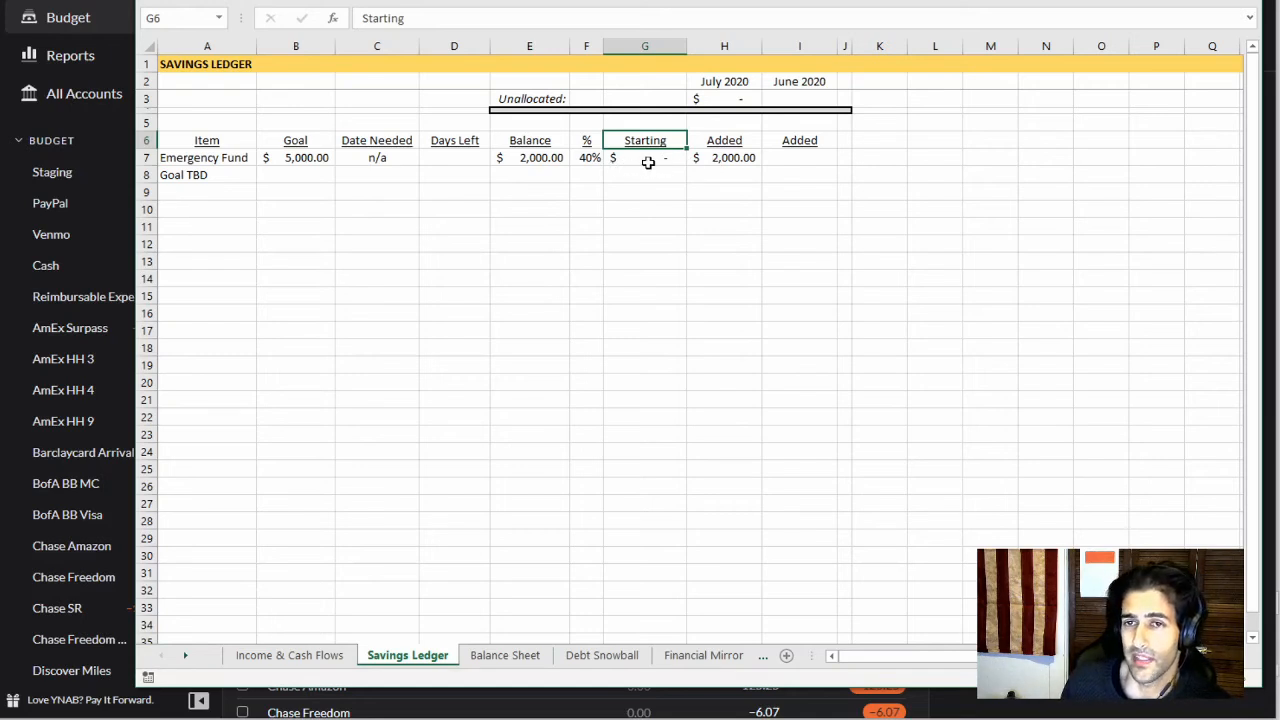
# Set the Emergency Fund's July 2020 Added amount to 0 and restore it to 2,000
pyautogui.click(726, 160)
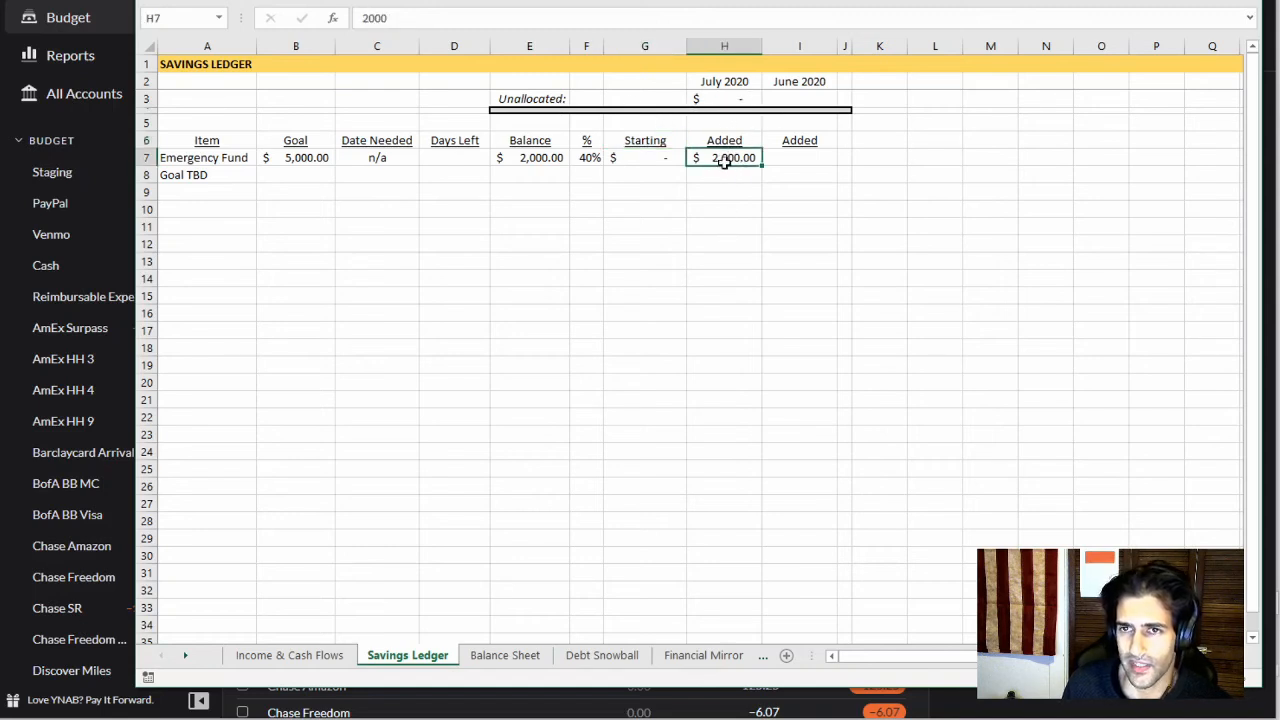
pyautogui.doubleClick(724, 161)
pyautogui.write('0')
pyautogui.press('Return')
pyautogui.click(724, 162)
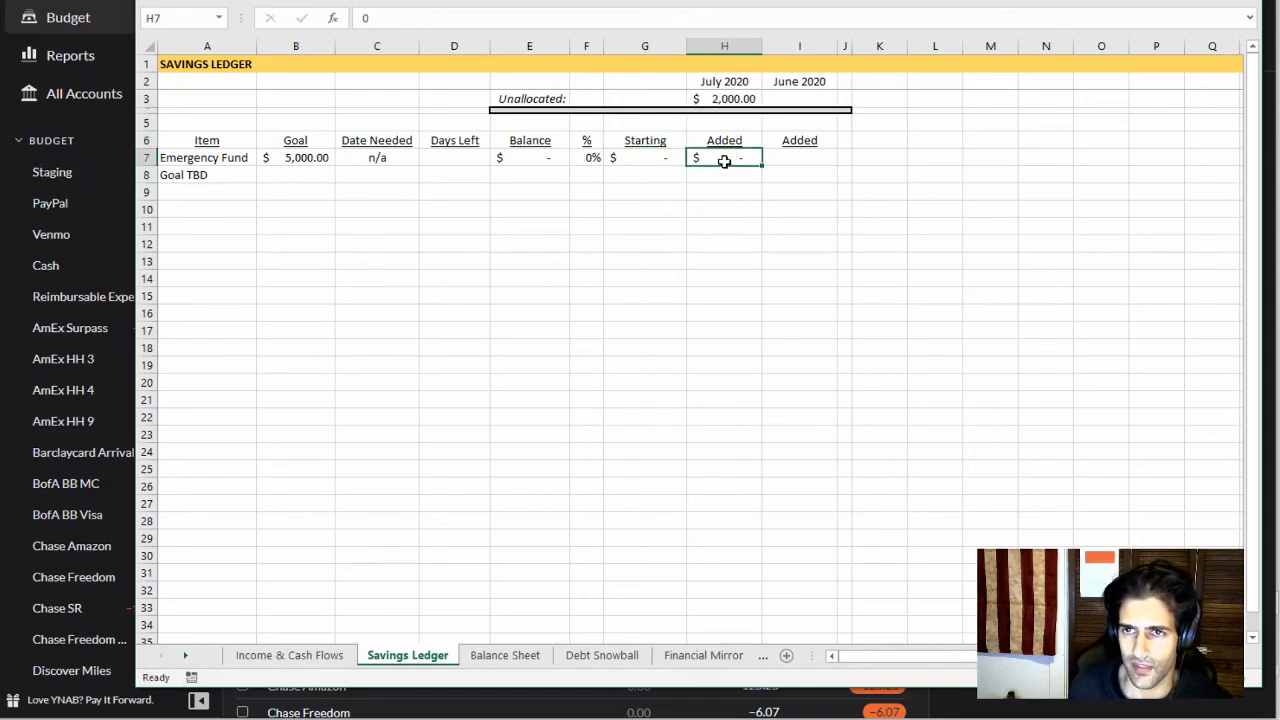
pyautogui.write('2,00')
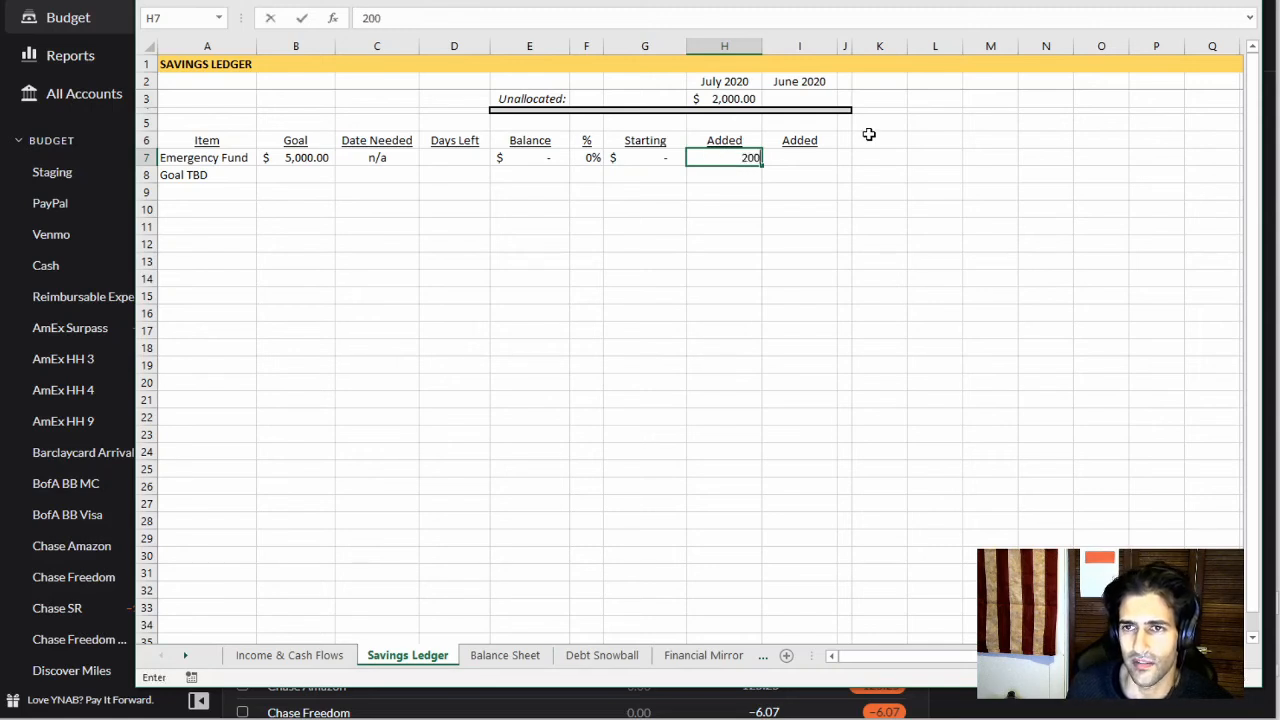
pyautogui.write('0')
pyautogui.press('Return')
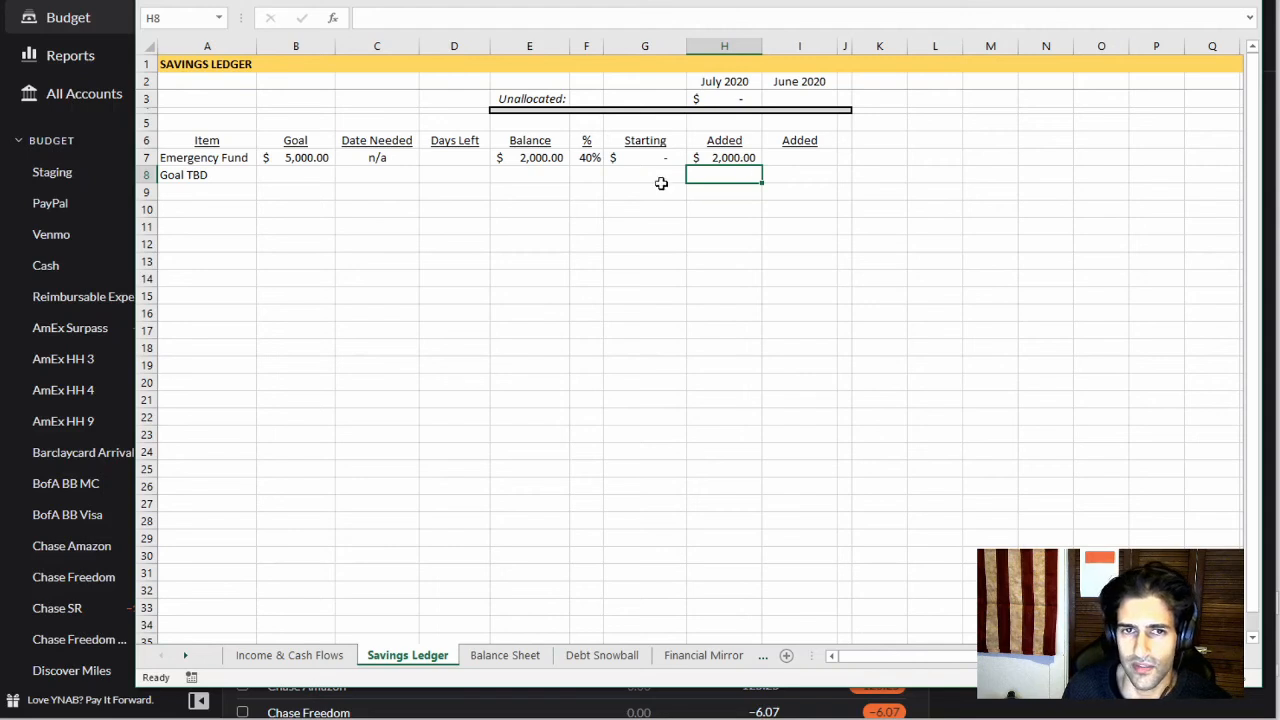
# Replace the Goal TBD item with Home Improvements, give it a goal of 250, and widen the Item column to fit the name
pyautogui.click(209, 176)
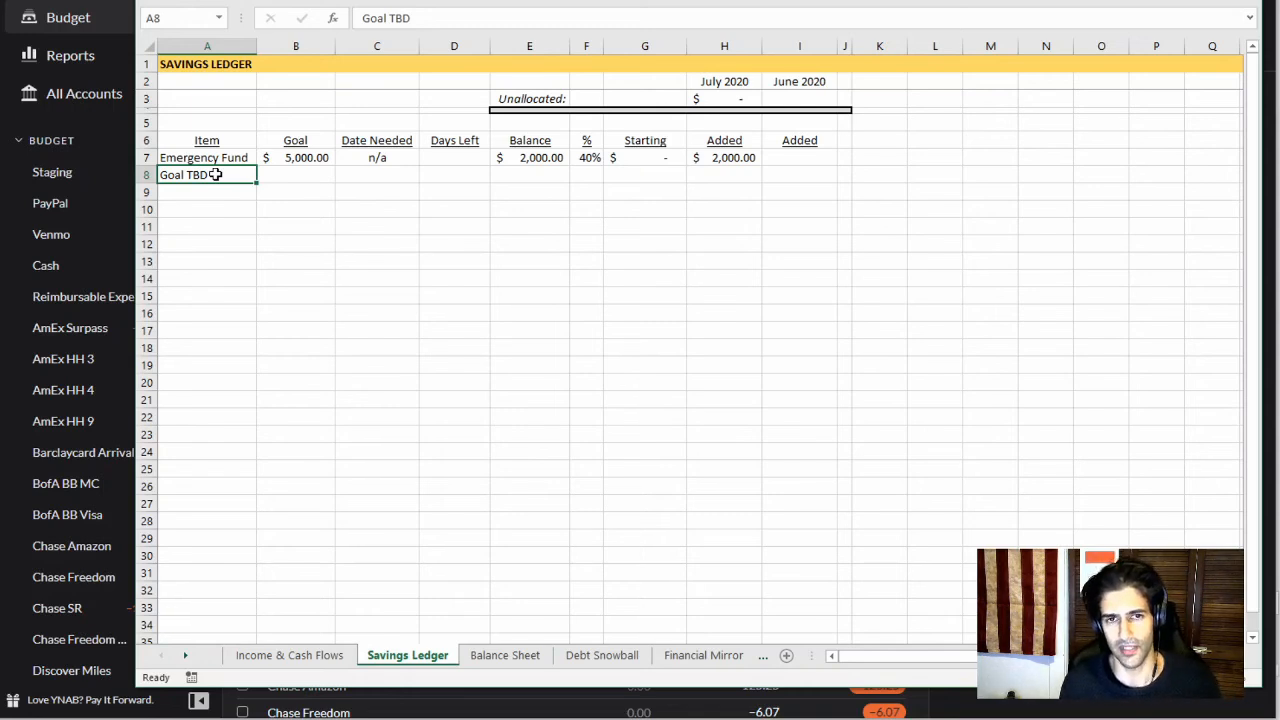
pyautogui.write('Hom')
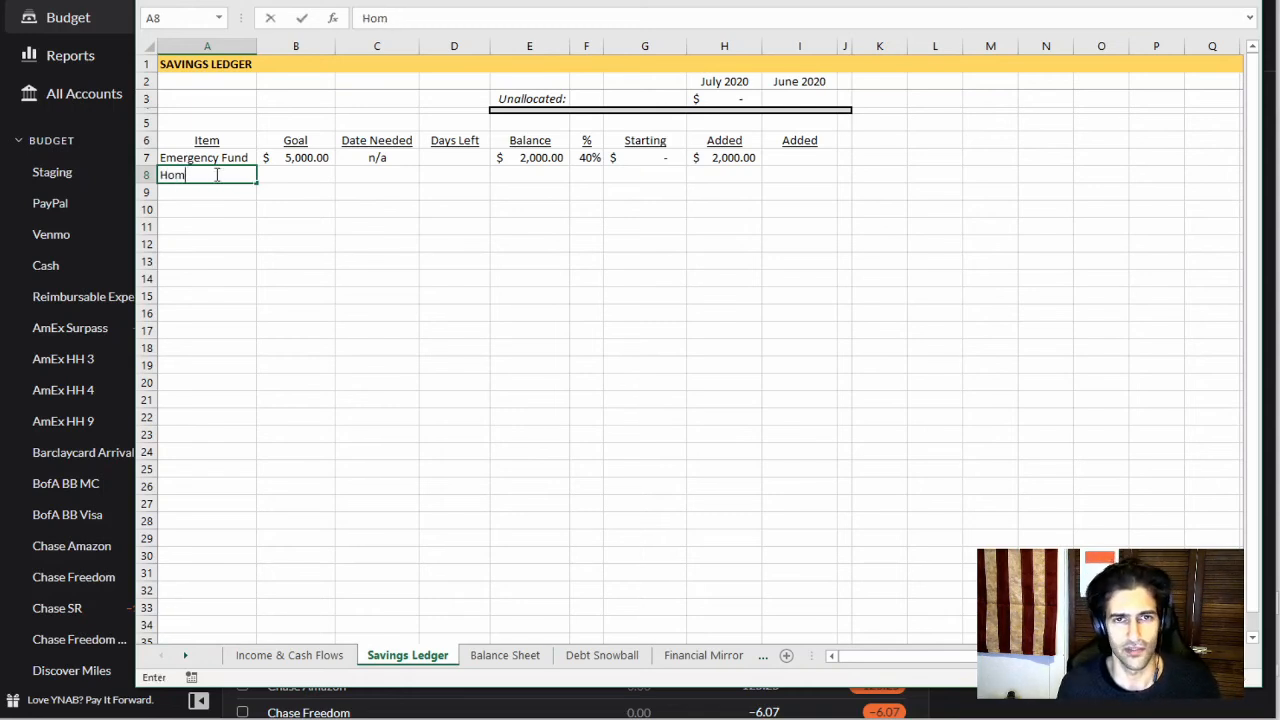
pyautogui.write('e Imp')
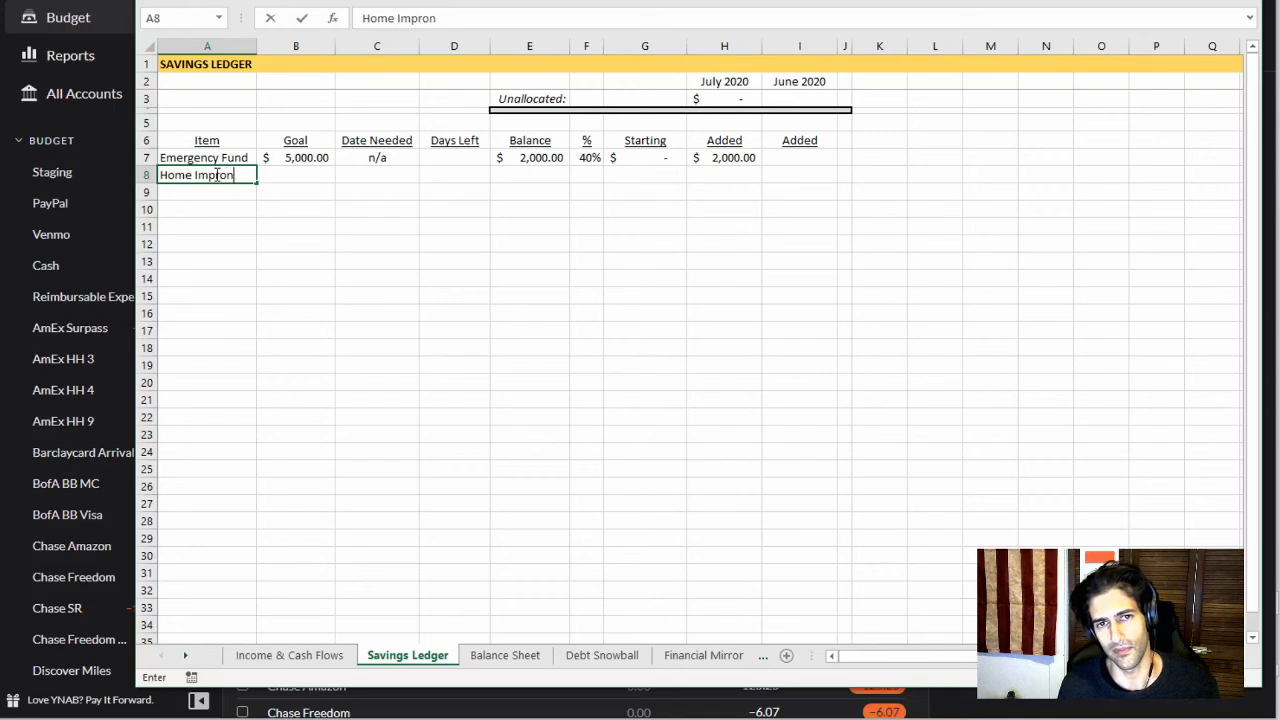
pyautogui.write('rovements')
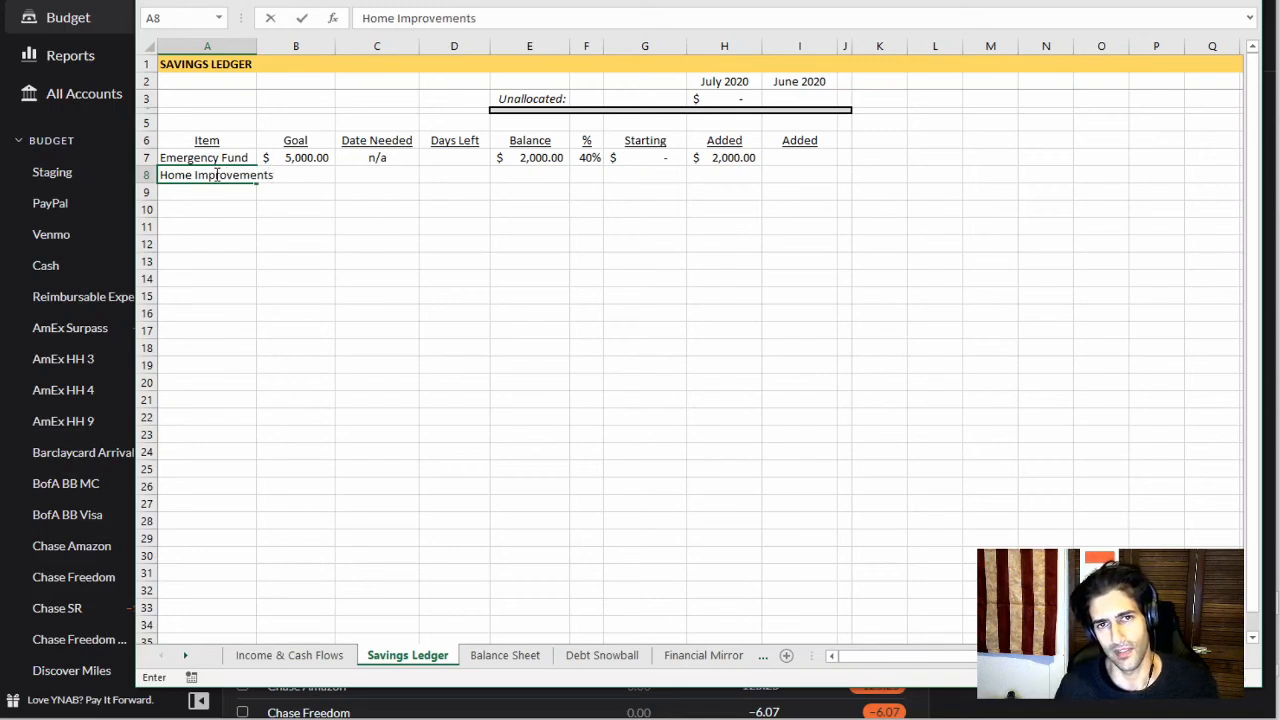
pyautogui.press('Tab')
pyautogui.write('25')
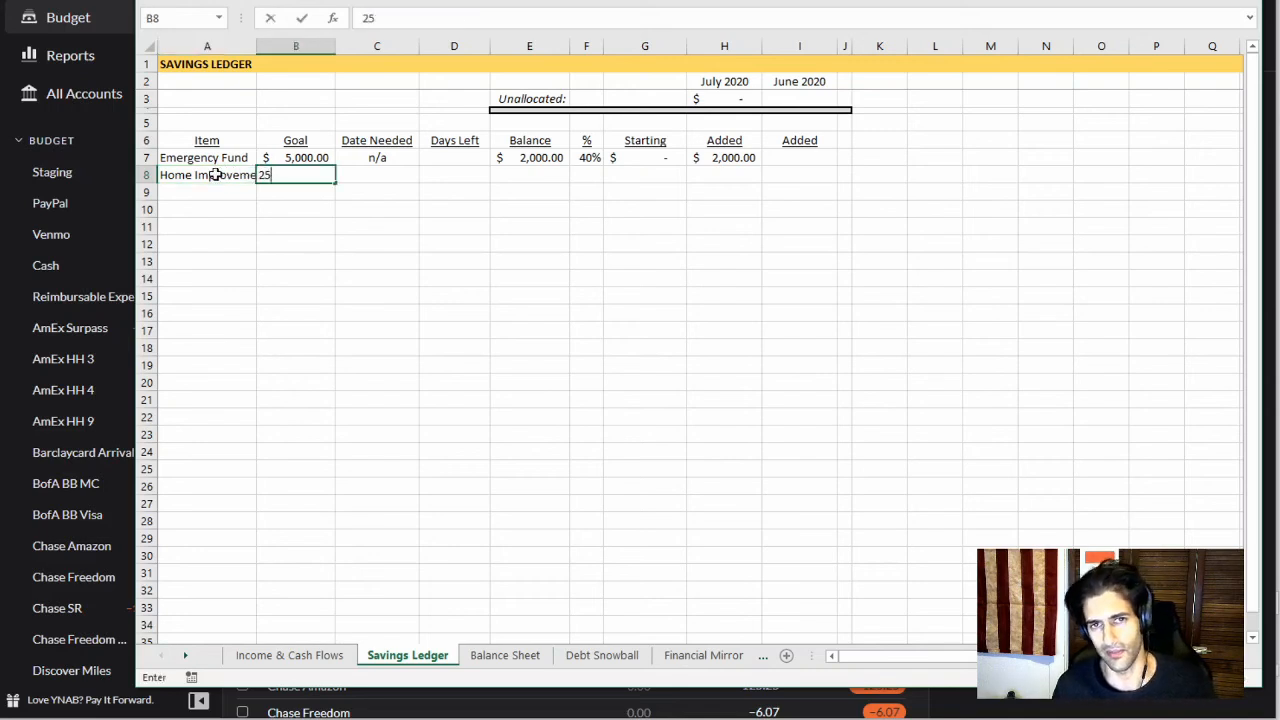
pyautogui.write('0')
pyautogui.press('Return')
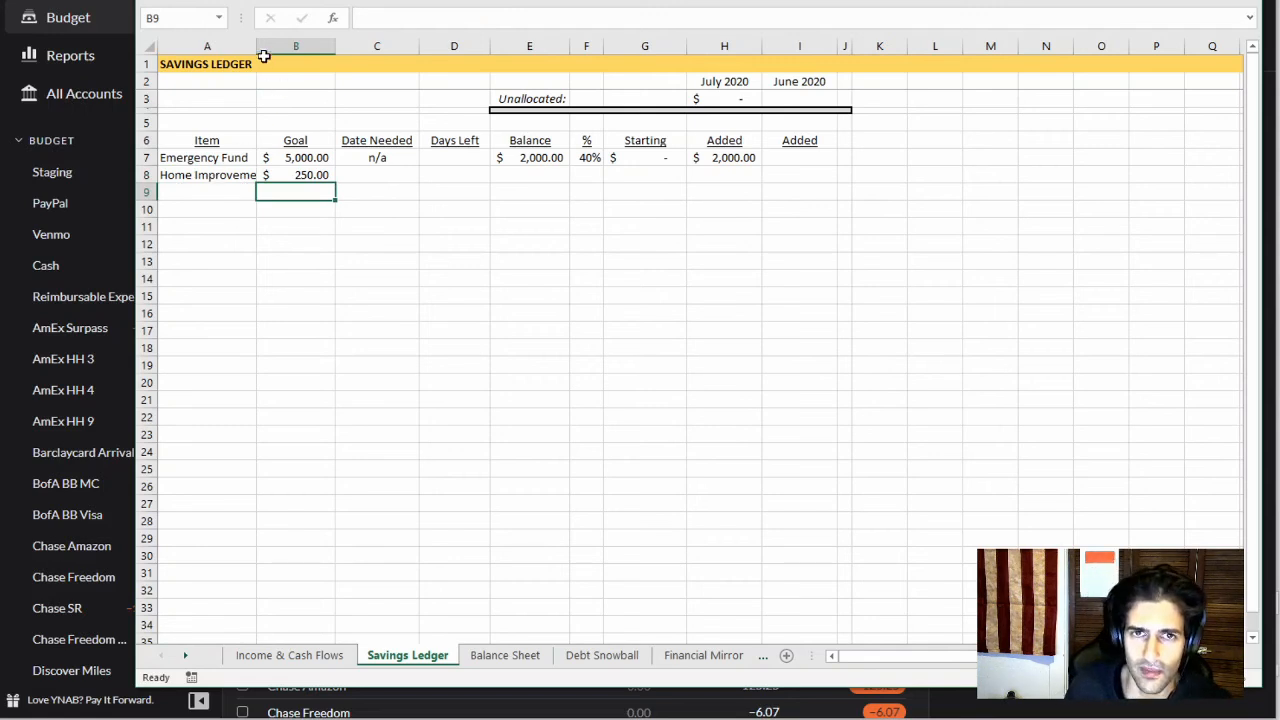
pyautogui.moveTo(256, 49); pyautogui.dragTo(275, 49)
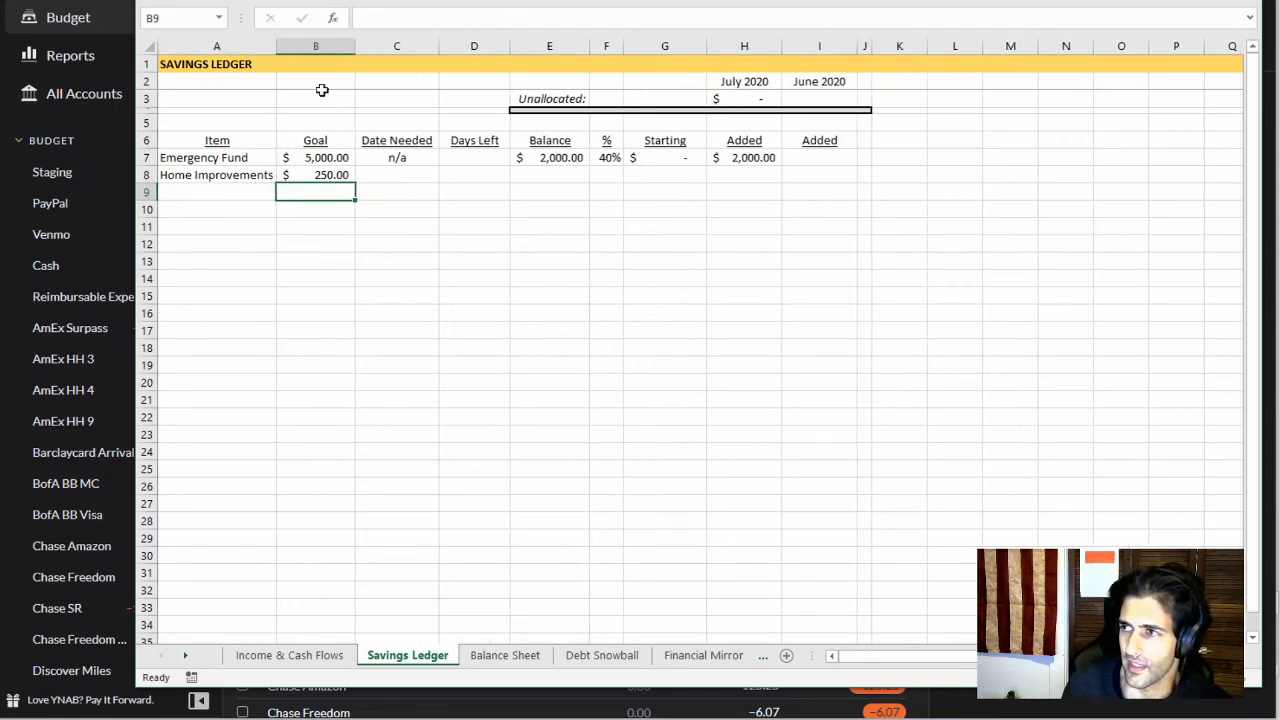
# Examine the Home Improvements row's Goal, Date Needed, Days Left and Balance cells
pyautogui.click(406, 189)
pyautogui.click(409, 177)
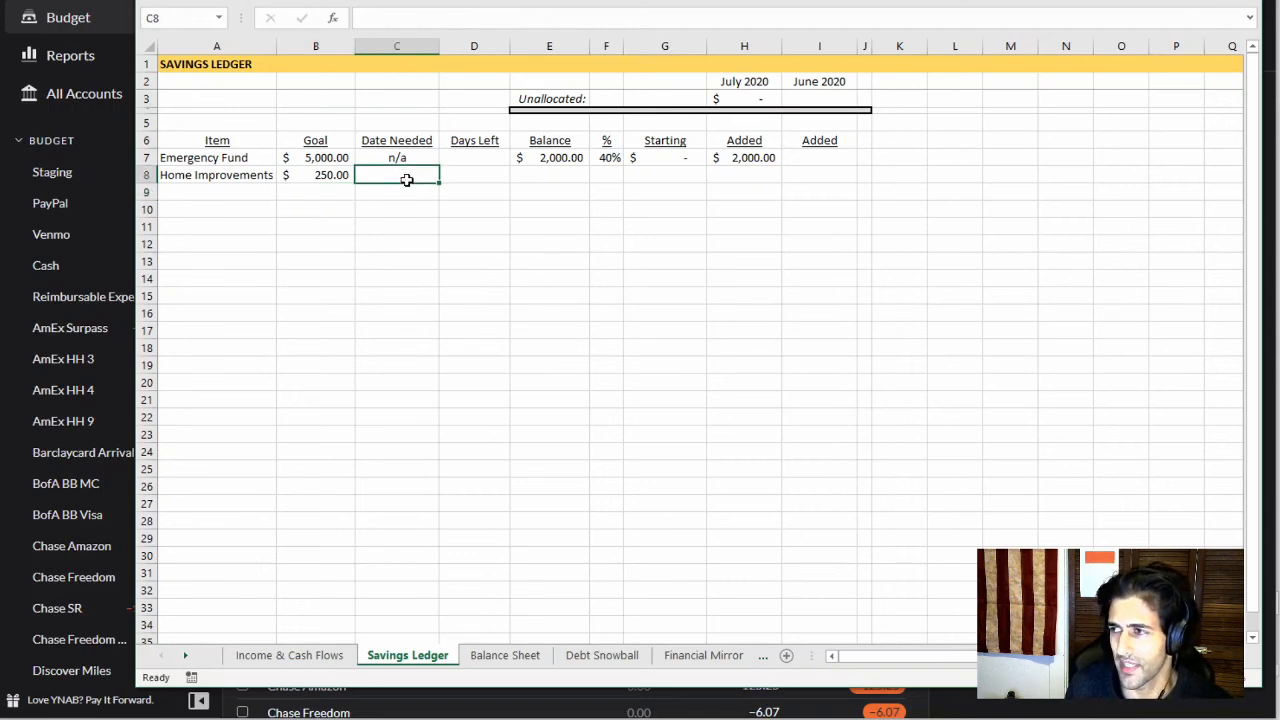
pyautogui.click(477, 176)
pyautogui.click(340, 175)
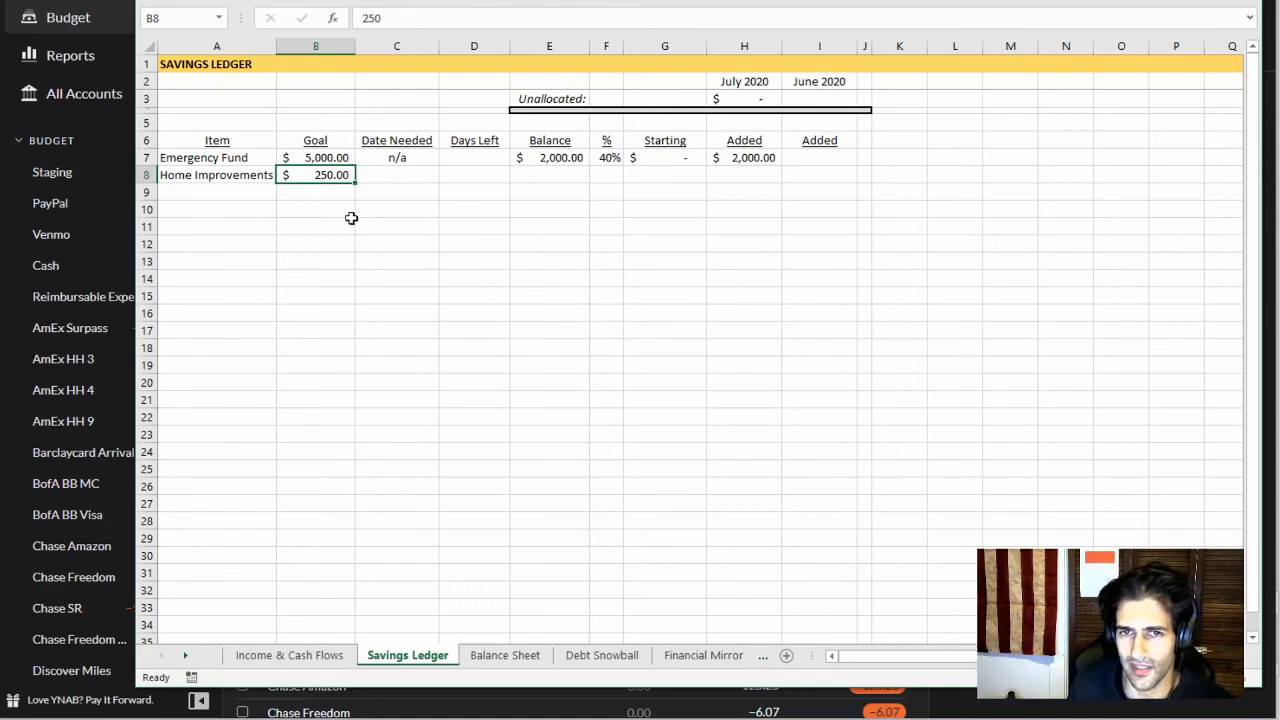
pyautogui.click(394, 181)
pyautogui.click(503, 179)
pyautogui.click(549, 179)
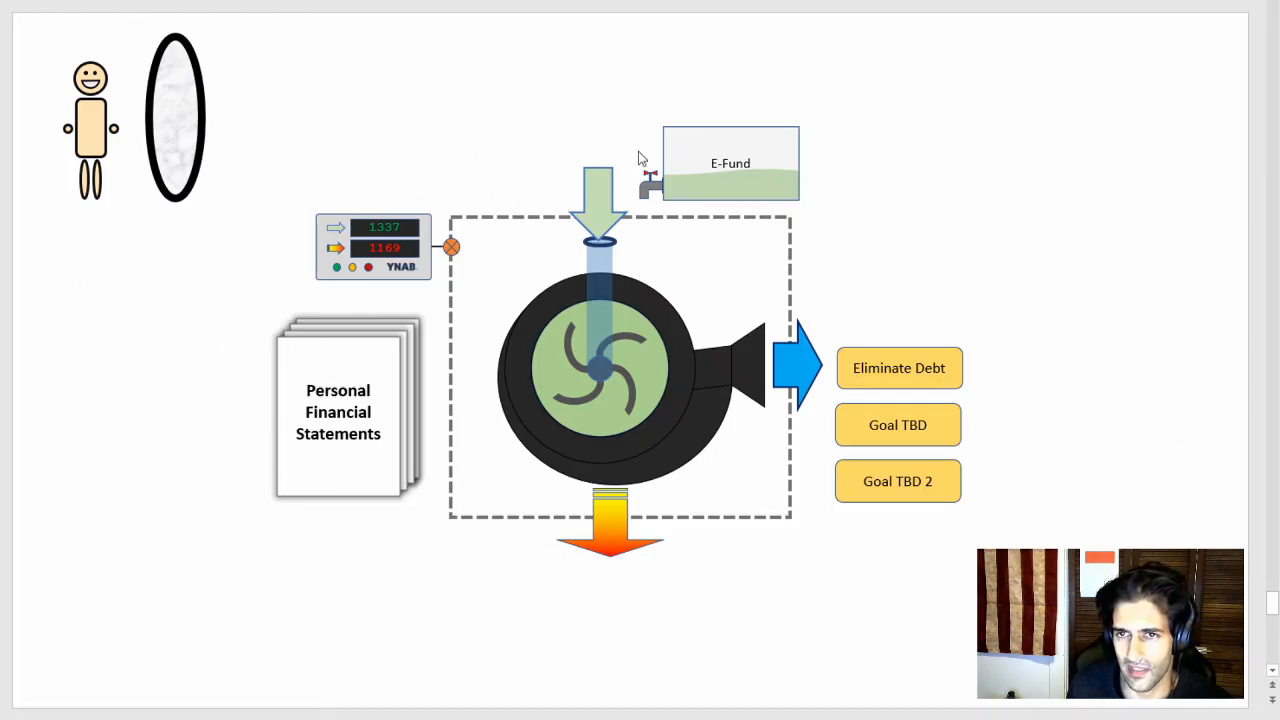
pyautogui.moveTo(243, 70); pyautogui.dragTo(1002, 597)
pyautogui.click(914, 601)
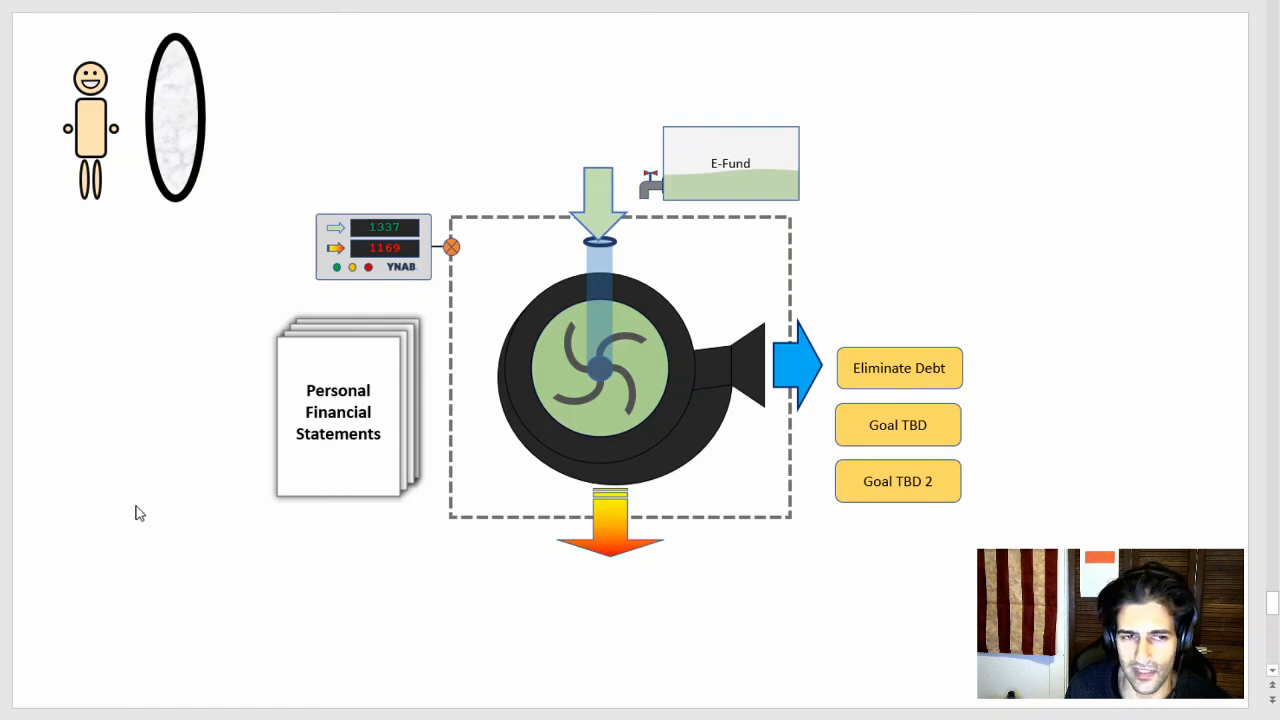
pyautogui.moveTo(180, 575); pyautogui.dragTo(1090, 125)
pyautogui.click(979, 99)
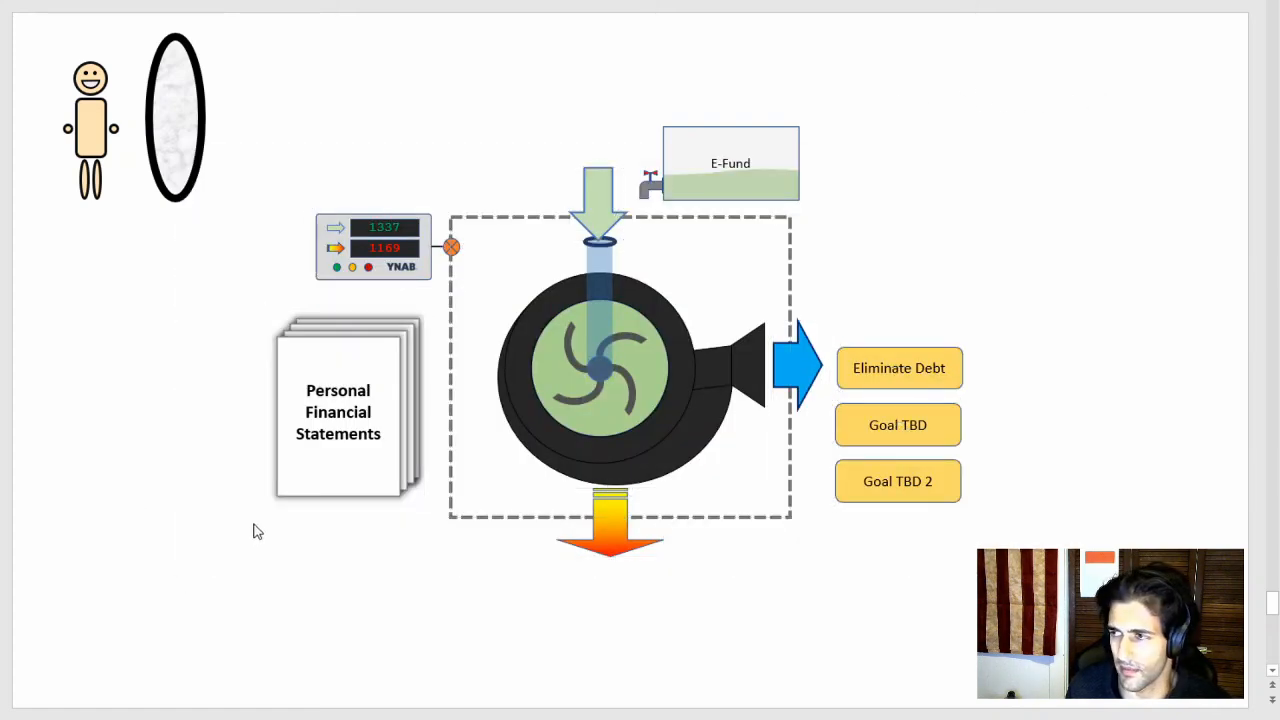